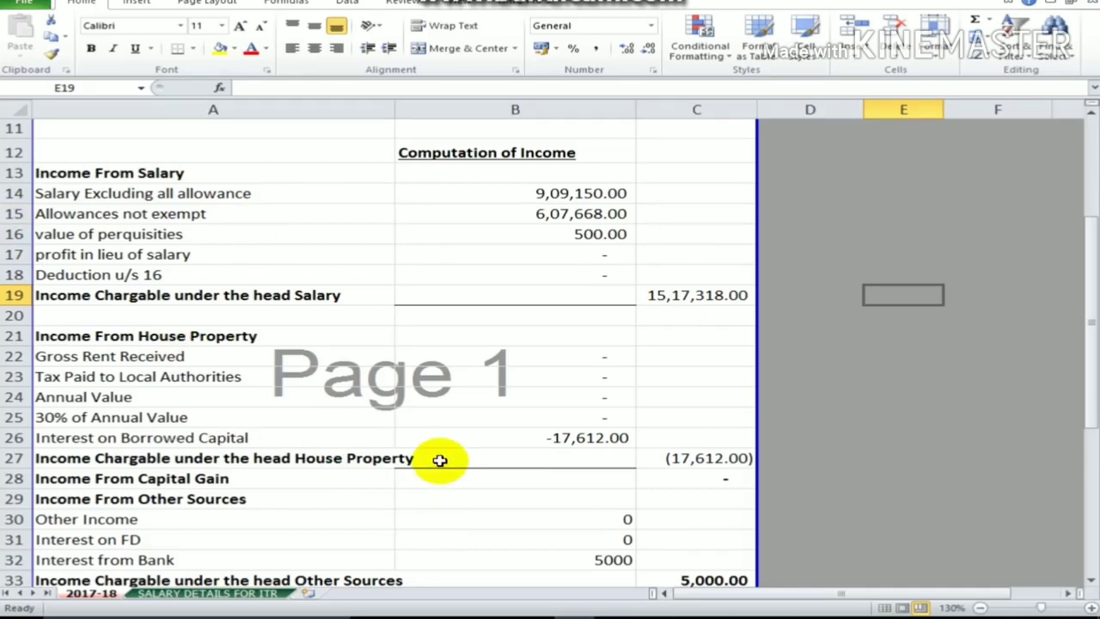
Step: Open the SALARY DETAILS FOR ITR sheet and look over the final details required in the income tax return
{"action": "left_click", "coordinate": [211, 593]}
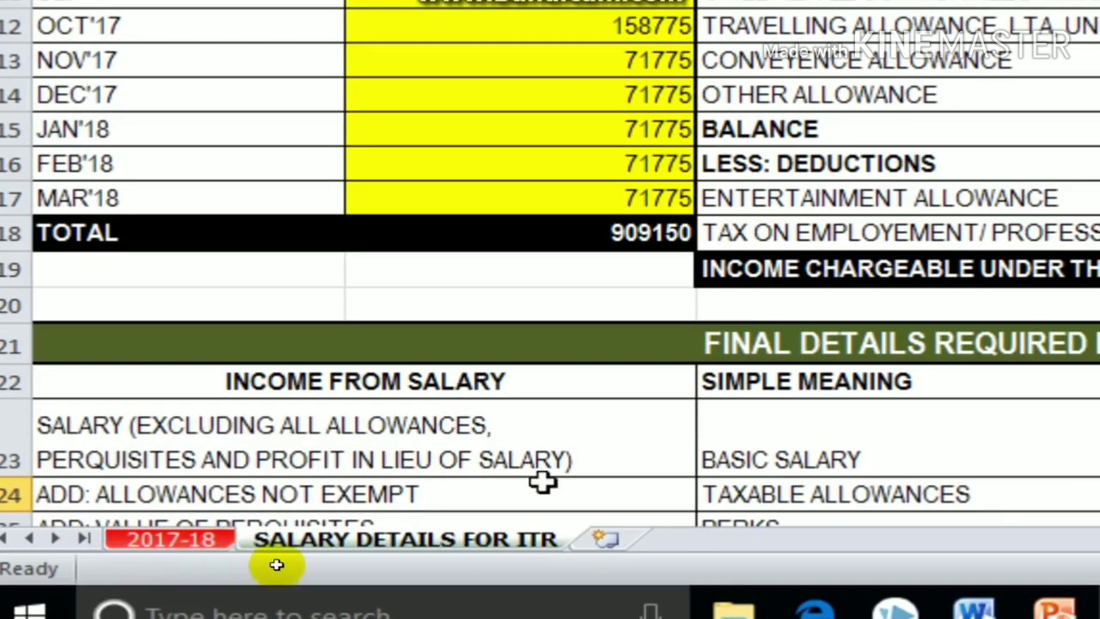
{"action": "scroll", "coordinate": [559, 475], "scroll_direction": "down", "scroll_amount": 2}
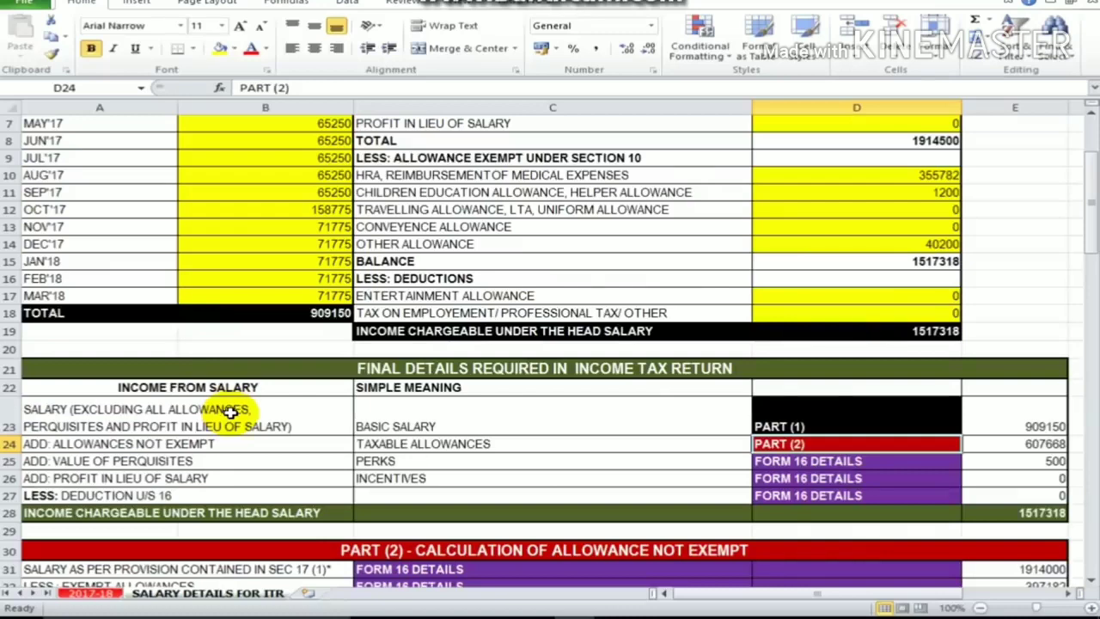
{"action": "scroll", "coordinate": [230, 413], "scroll_direction": "up", "scroll_amount": 1}
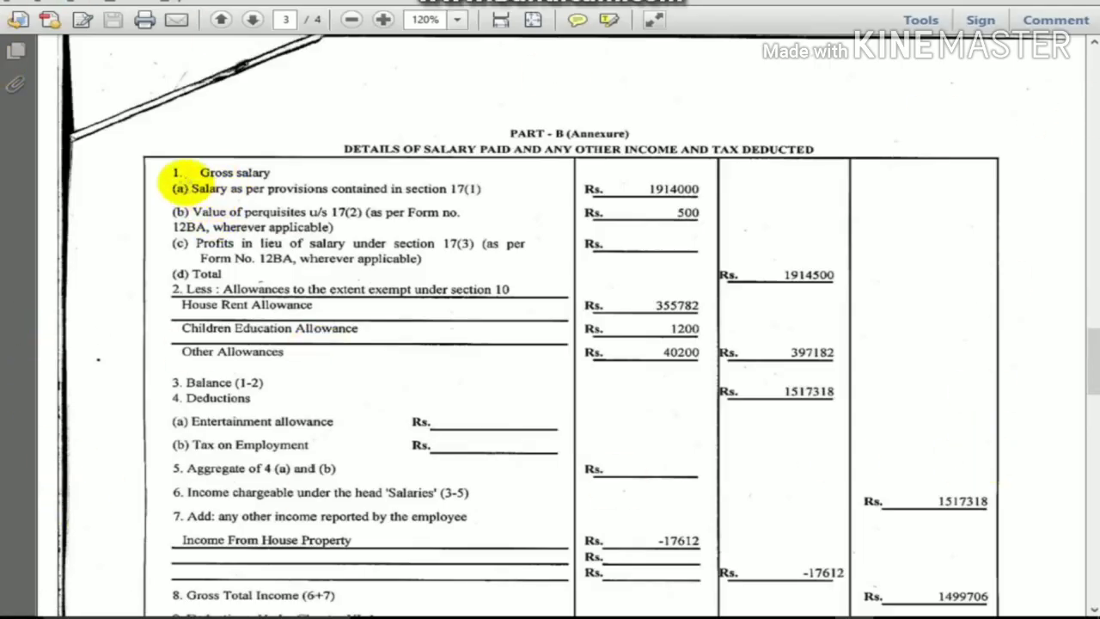
Step: Examine the gross salary lines in the Form 16 Part B annexure and return to the Excel workbook
{"action": "left_click_drag", "start_coordinate": [181, 188], "coordinate": [325, 189]}
{"action": "key", "text": "ctrl+a"}
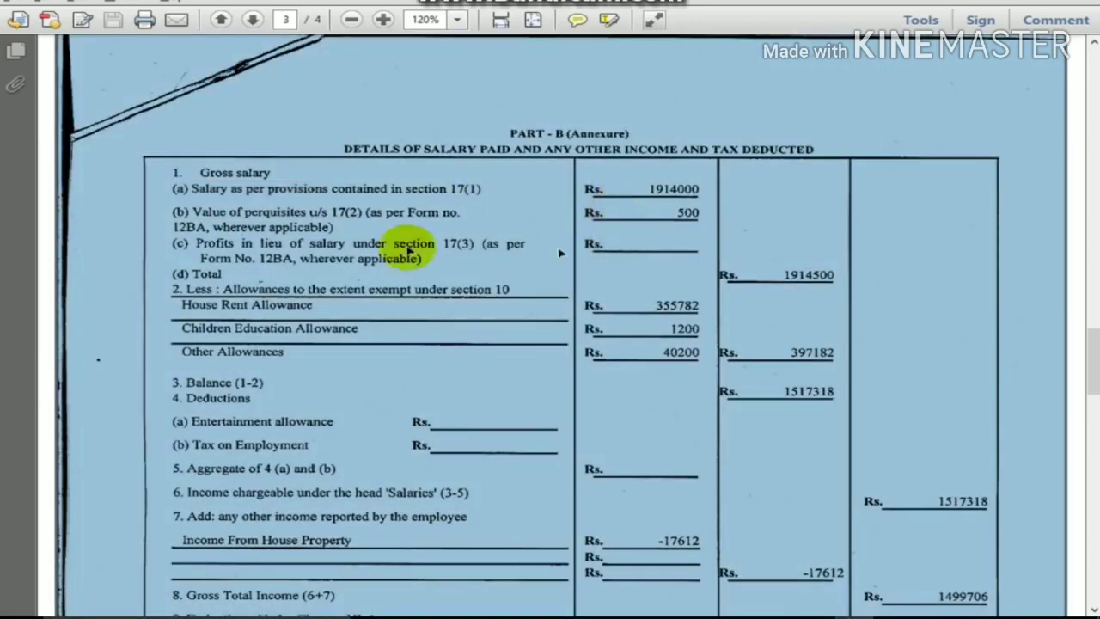
{"action": "left_click", "coordinate": [497, 304]}
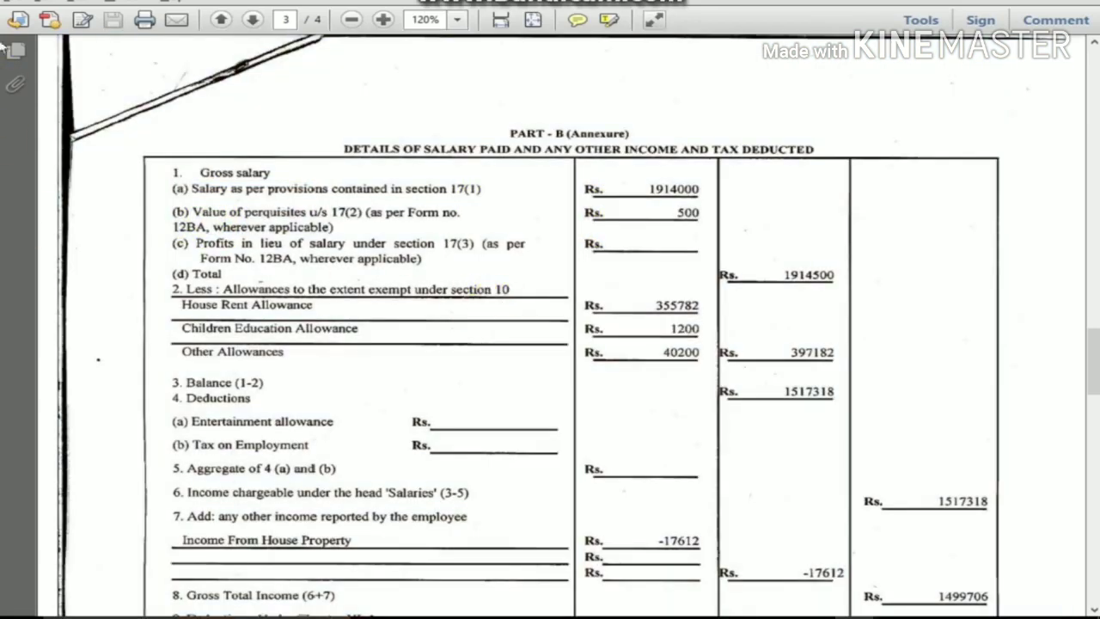
{"action": "key", "text": "alt+Tab"}
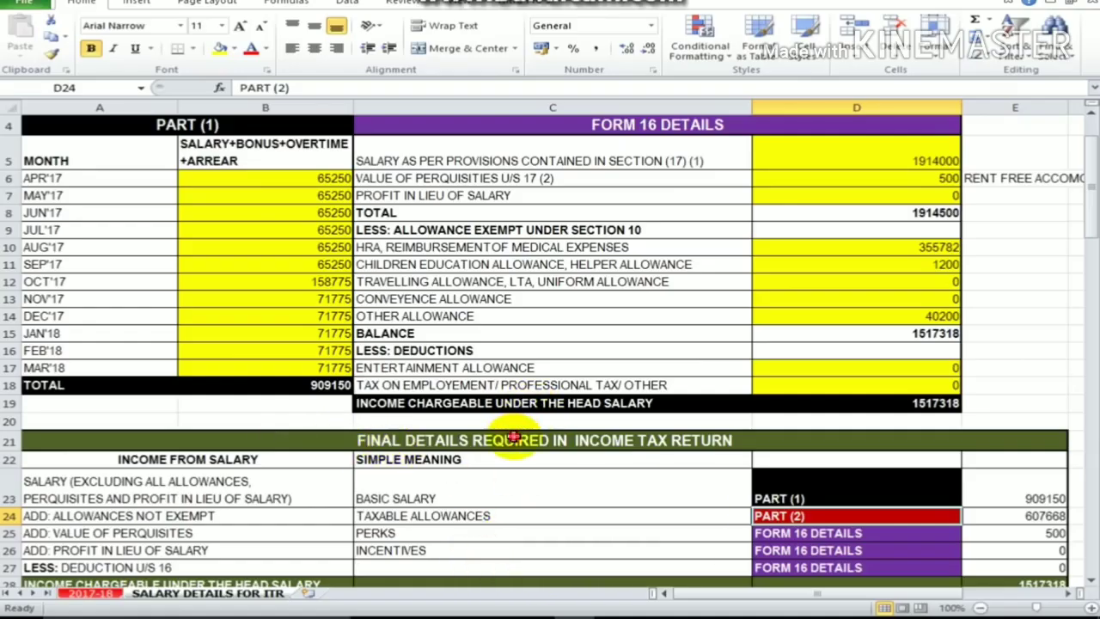
Step: Review the monthly salary, bonus, overtime and arrear entries from April 2017 to March 2018 in Part (1)
{"action": "left_click", "coordinate": [521, 438]}
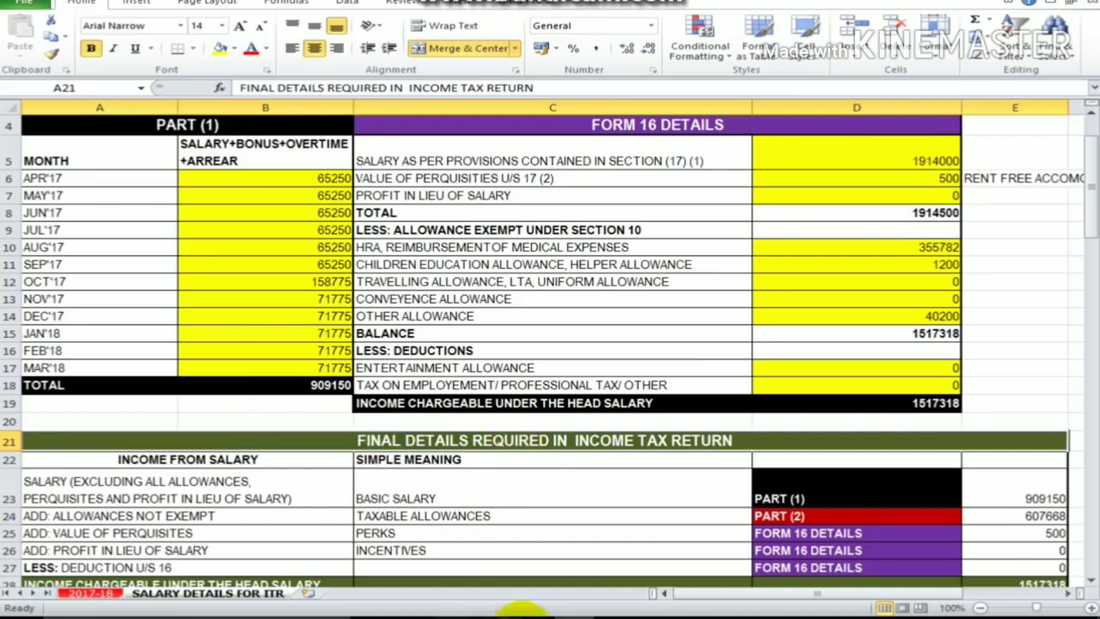
{"action": "left_click_drag", "start_coordinate": [687, 593], "coordinate": [647, 601]}
{"action": "left_click", "coordinate": [297, 196]}
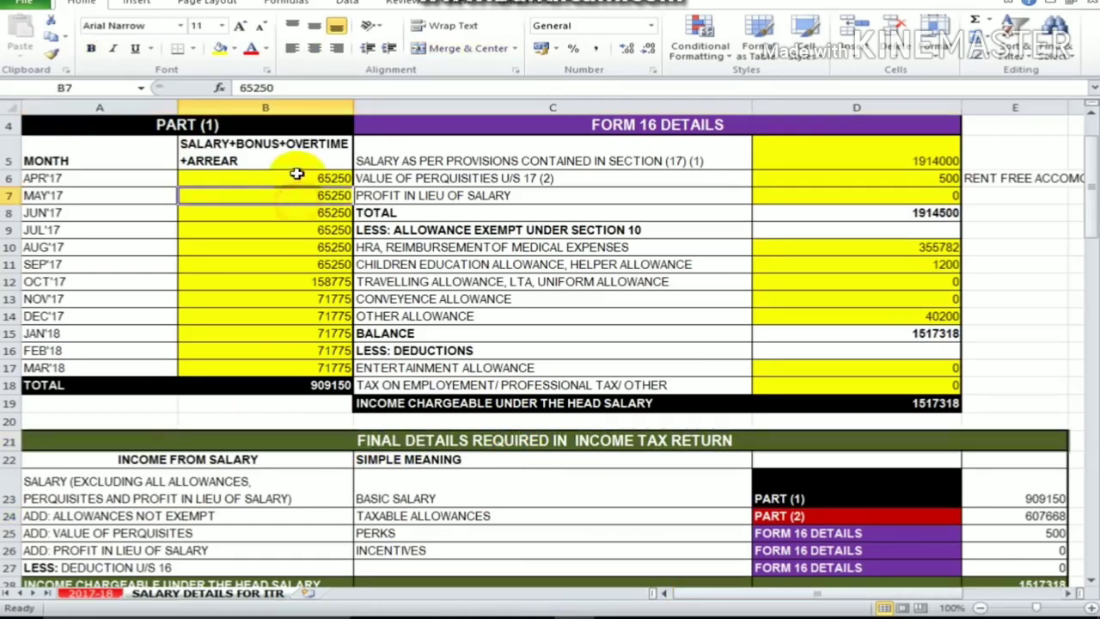
{"action": "left_click", "coordinate": [295, 181]}
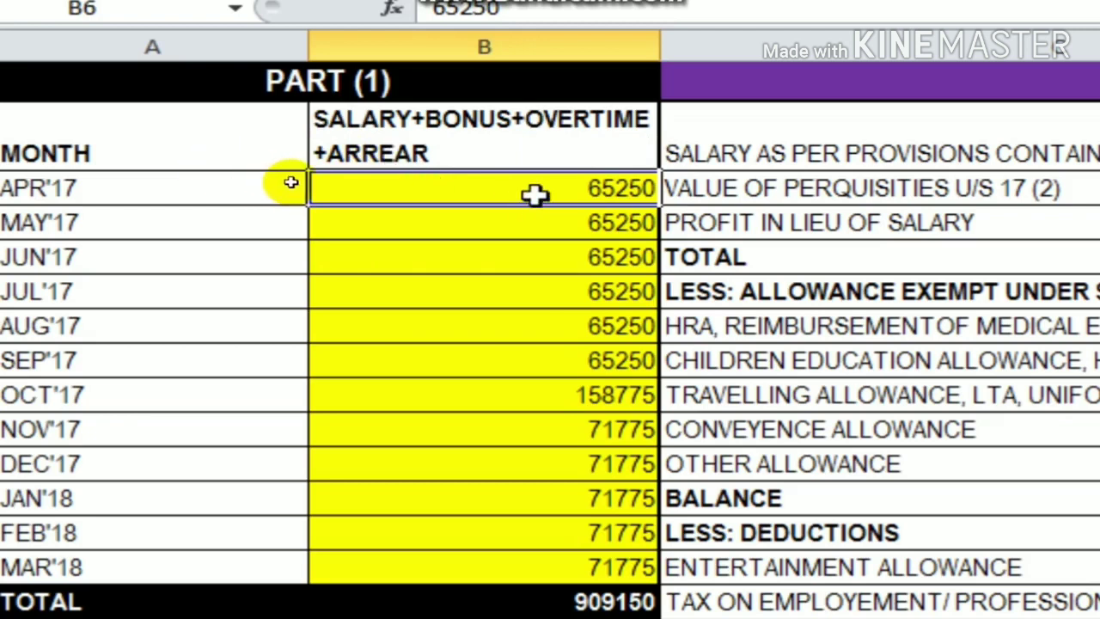
{"action": "left_click", "coordinate": [546, 228]}
{"action": "left_click", "coordinate": [543, 255]}
{"action": "left_click", "coordinate": [563, 292]}
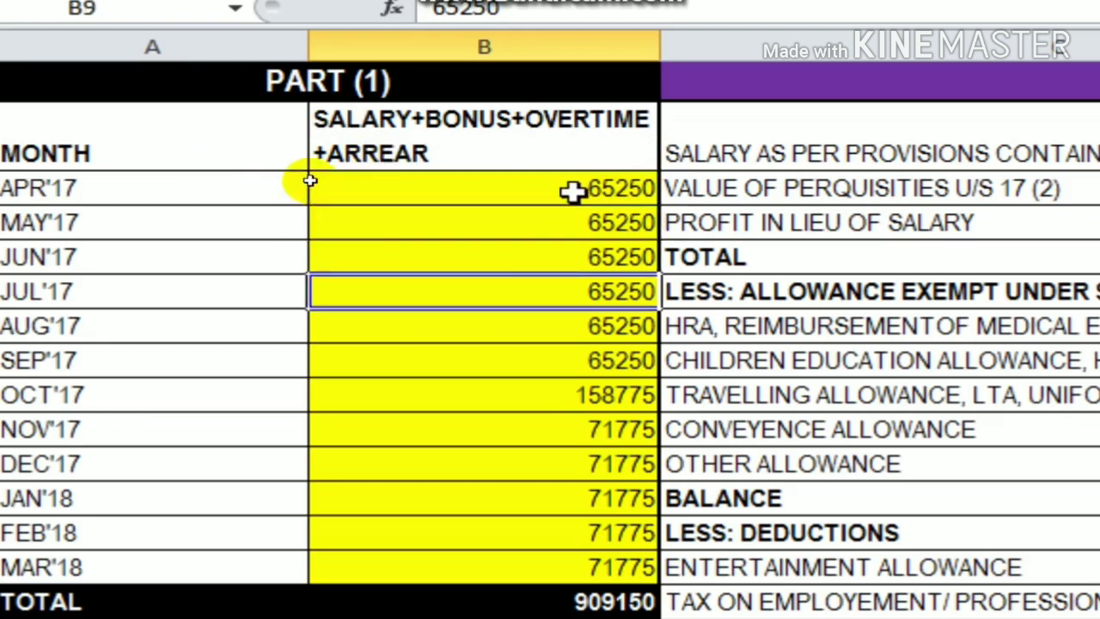
{"action": "left_click", "coordinate": [576, 189]}
{"action": "left_click", "coordinate": [589, 225]}
{"action": "left_click", "coordinate": [590, 294]}
{"action": "left_click", "coordinate": [565, 325]}
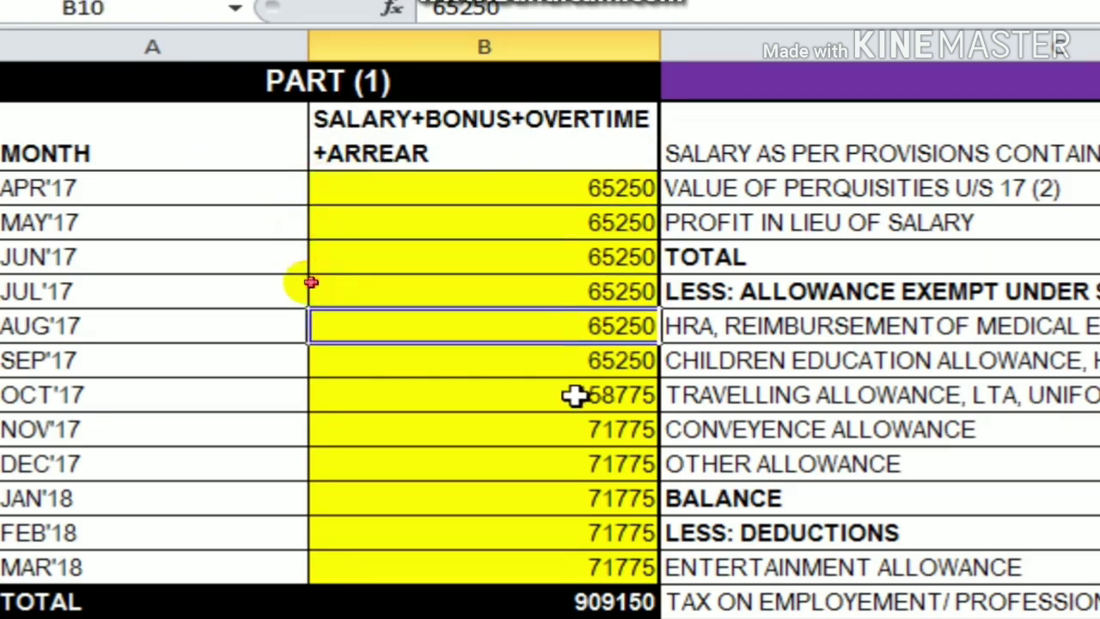
{"action": "left_click", "coordinate": [575, 396]}
{"action": "left_click", "coordinate": [606, 464]}
{"action": "left_click", "coordinate": [570, 563]}
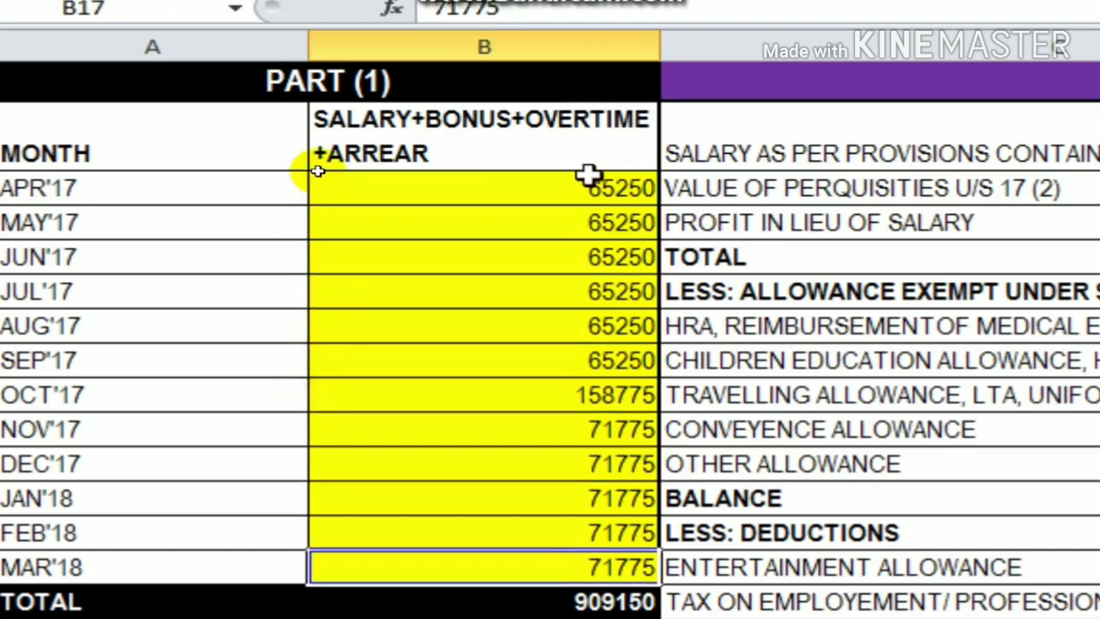
Step: Go through the Part (1) monthly amounts again and select the whole range from APR'17 to MAR'18
{"action": "left_click", "coordinate": [562, 185]}
{"action": "left_click", "coordinate": [598, 289]}
{"action": "left_click", "coordinate": [593, 354]}
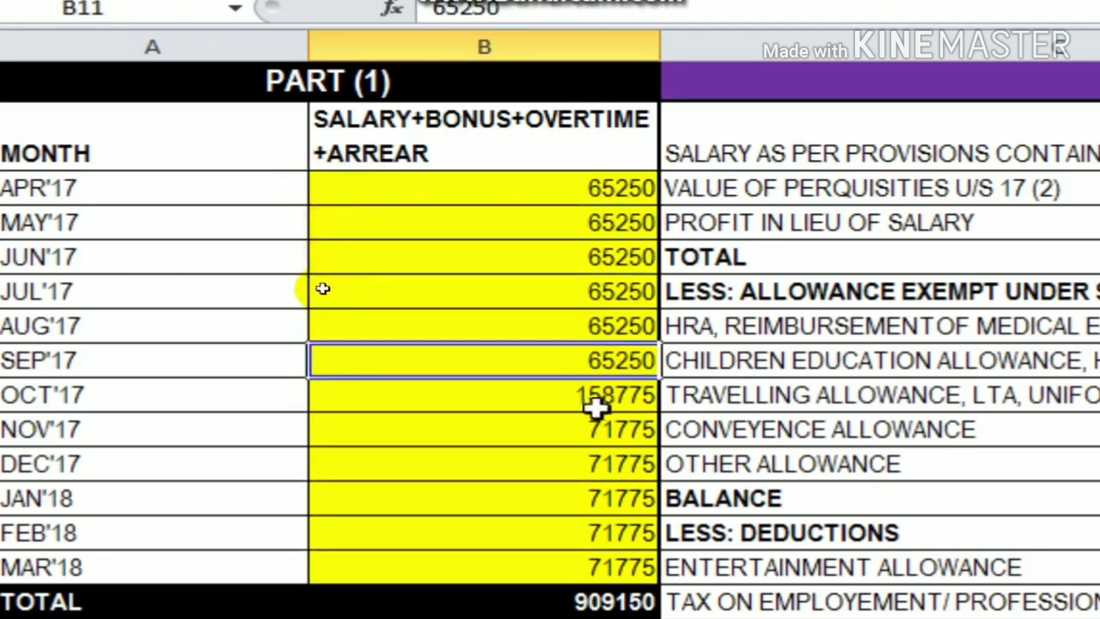
{"action": "left_click", "coordinate": [602, 404]}
{"action": "left_click", "coordinate": [625, 442]}
{"action": "left_click", "coordinate": [601, 468]}
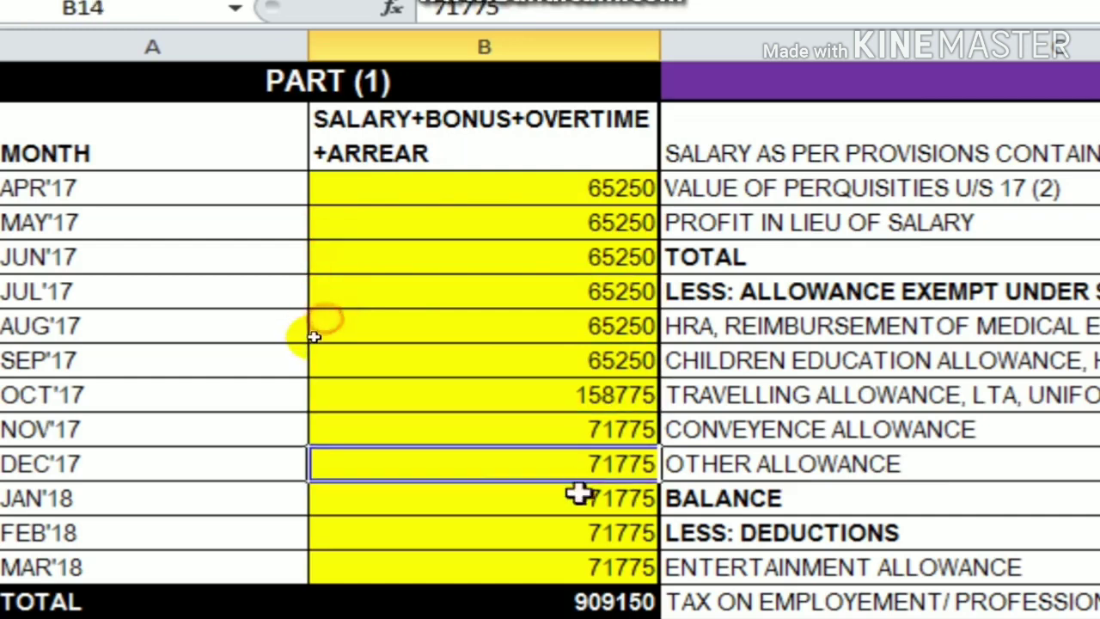
{"action": "left_click", "coordinate": [581, 500]}
{"action": "left_click", "coordinate": [587, 531]}
{"action": "left_click", "coordinate": [593, 561]}
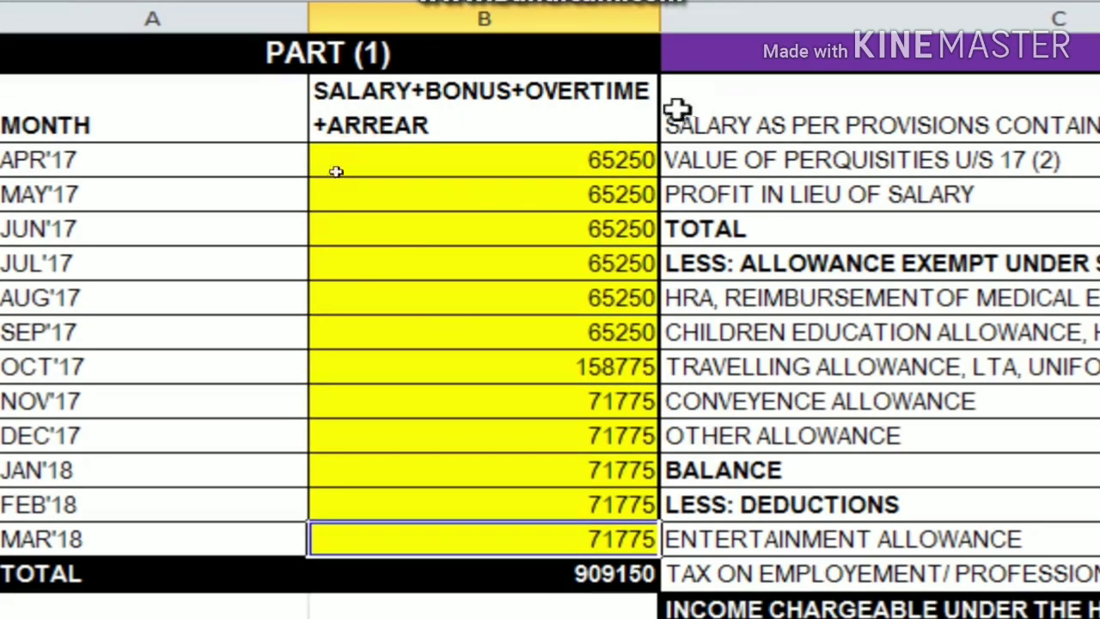
{"action": "left_click", "coordinate": [602, 194]}
{"action": "left_click", "coordinate": [623, 266]}
{"action": "left_click", "coordinate": [594, 366]}
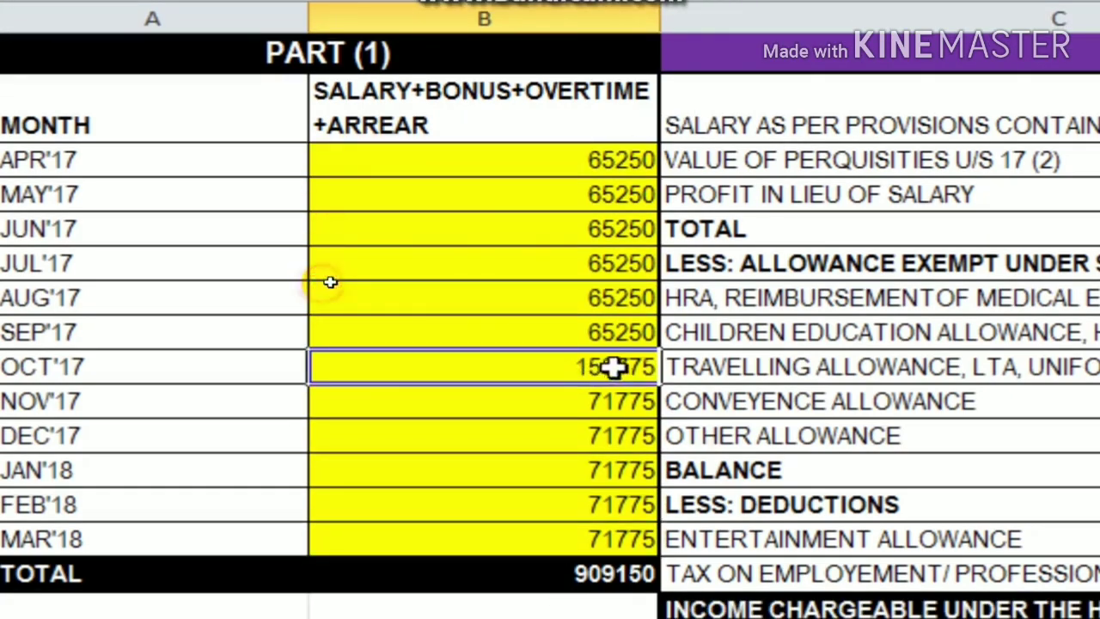
{"action": "left_click_drag", "start_coordinate": [511, 159], "coordinate": [542, 537]}
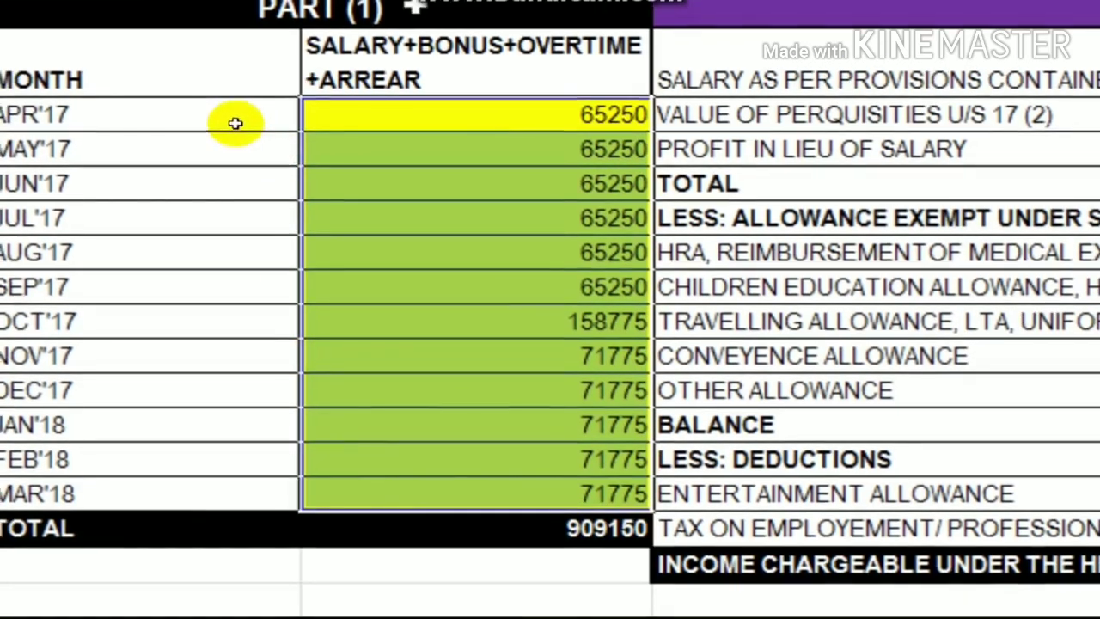
Step: Examine the Part (1) and Form 16 Details blocks and inspect the October salary formula
{"action": "left_click", "coordinate": [233, 121]}
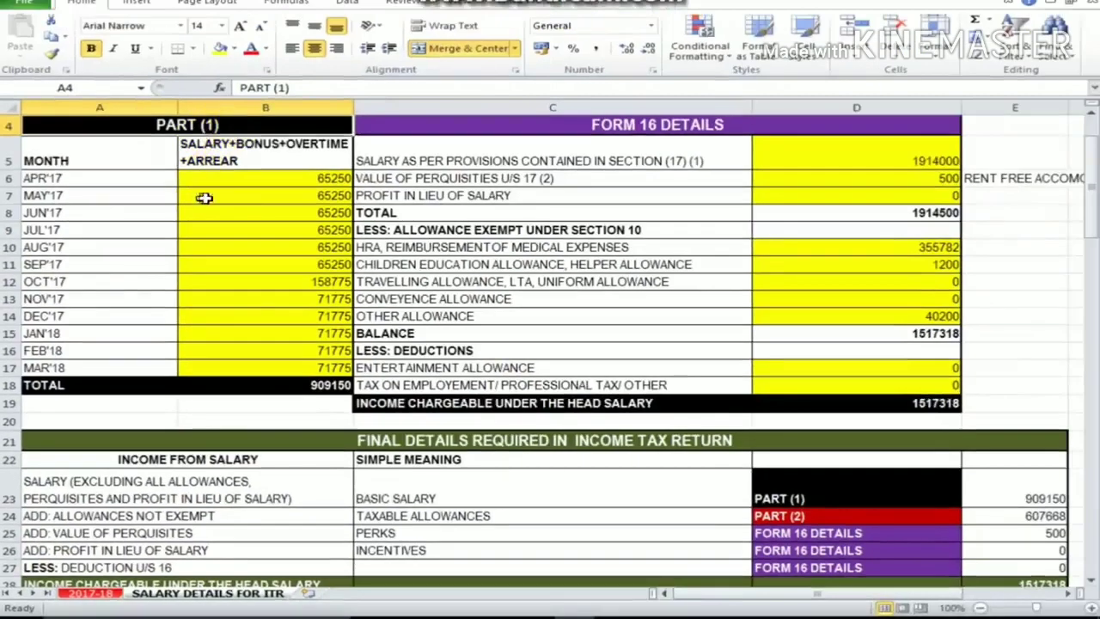
{"action": "left_click", "coordinate": [411, 122]}
{"action": "left_click", "coordinate": [258, 249]}
{"action": "left_click", "coordinate": [270, 280]}
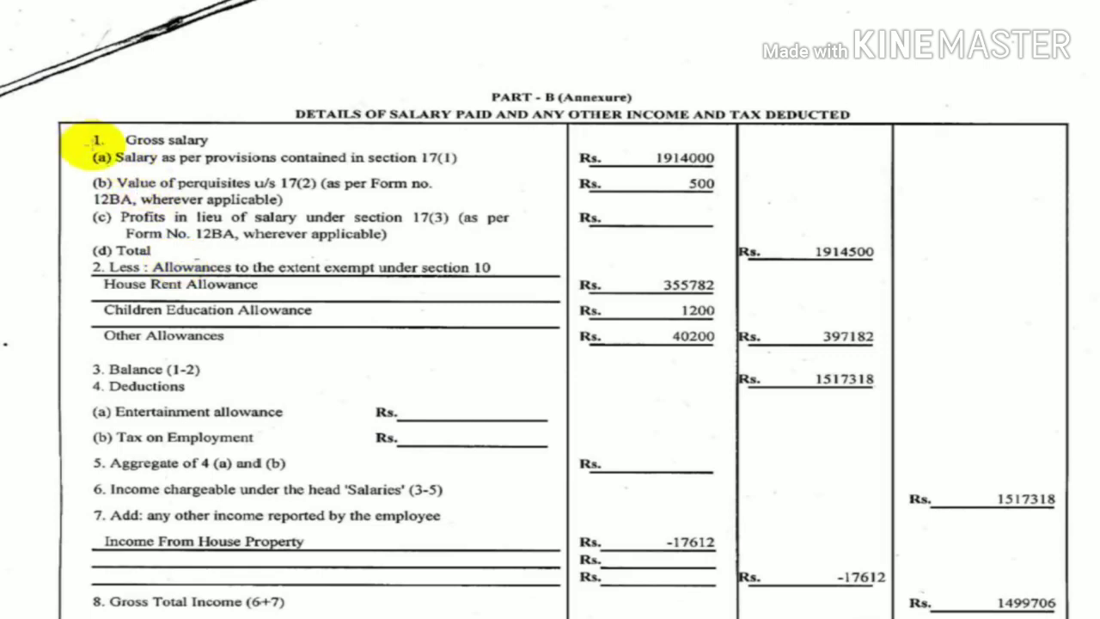
Step: Mark the section 17(1) salary line on the Form 16 and check the sheet's salary, perquisites and profit in lieu entries
{"action": "mouse_move", "coordinate": [91, 146]}
{"action": "left_mouse_down"}
{"action": "mouse_move", "coordinate": [301, 180]}
{"action": "mouse_move", "coordinate": [480, 172]}
{"action": "left_mouse_up"}
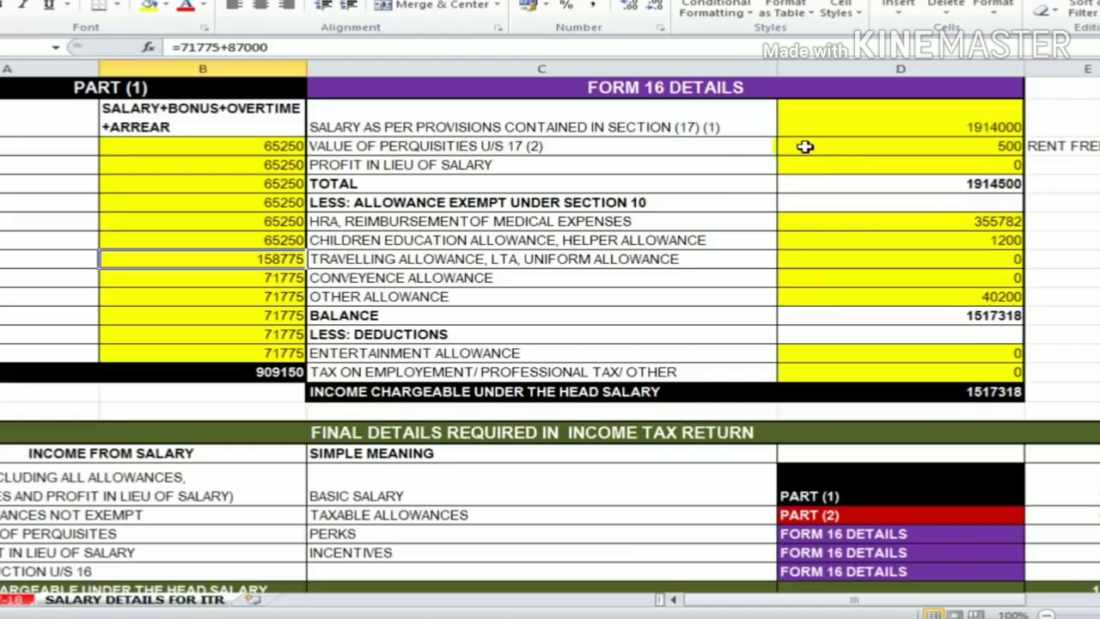
{"action": "left_click", "coordinate": [823, 135]}
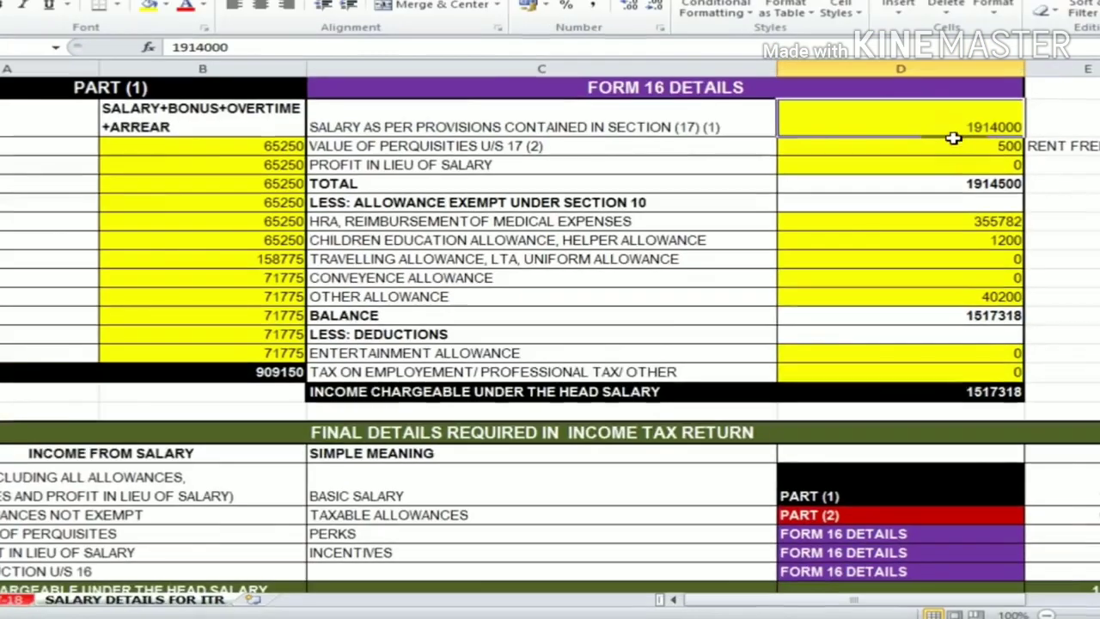
{"action": "left_click", "coordinate": [523, 147]}
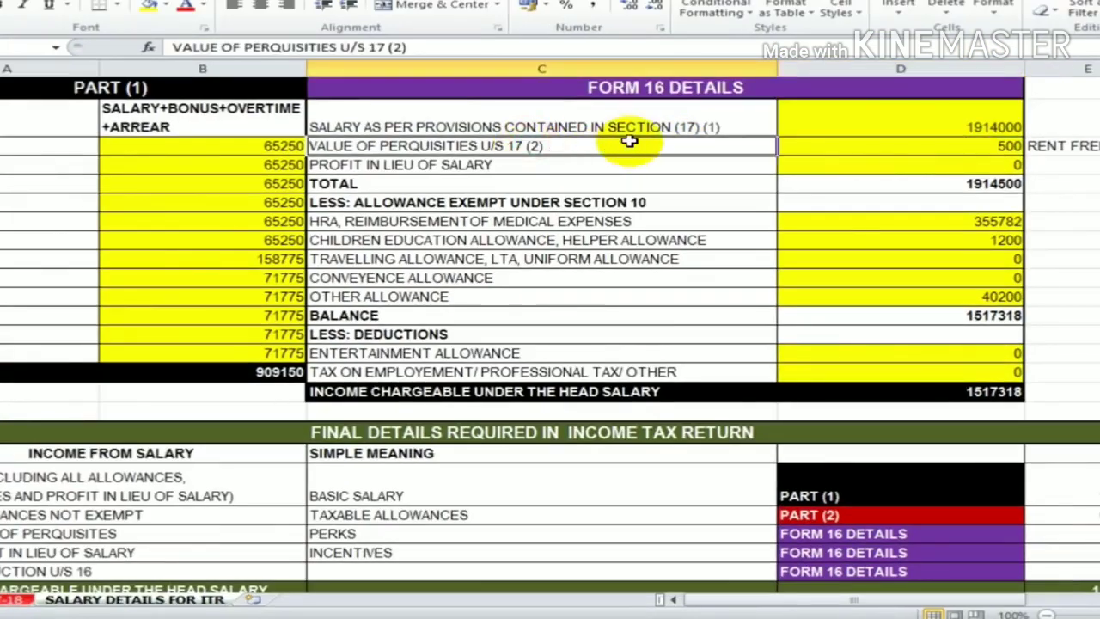
{"action": "left_click", "coordinate": [917, 153]}
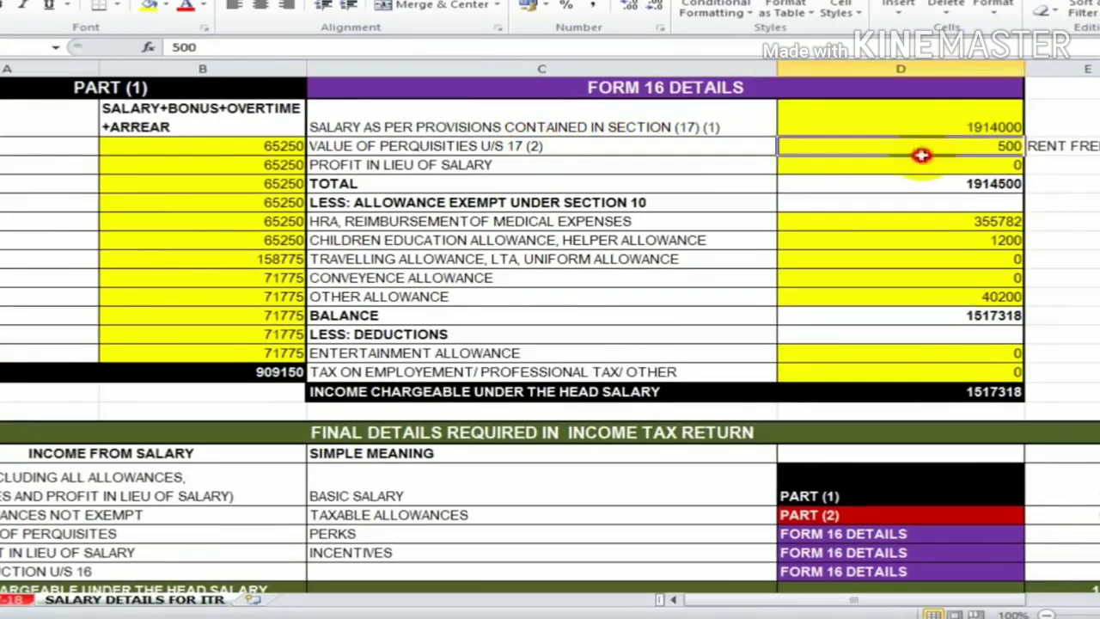
{"action": "left_click", "coordinate": [514, 163]}
{"action": "left_click", "coordinate": [911, 158]}
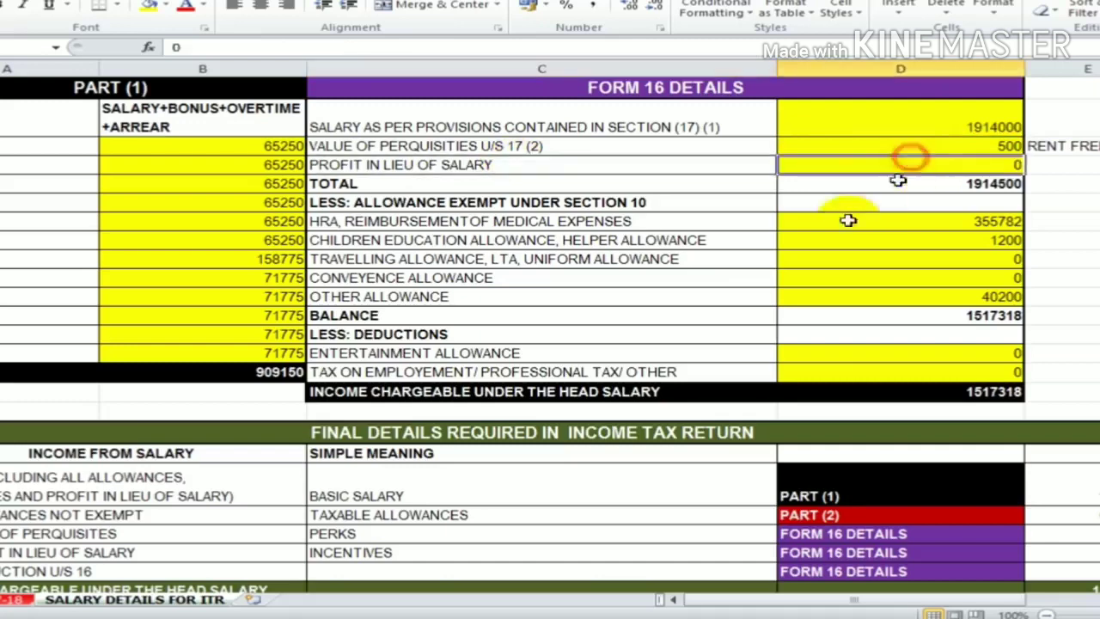
Step: Locate the section 10 exempt allowances heading in the sheet and mark the matching allowance block on the Form 16
{"action": "left_click", "coordinate": [468, 204]}
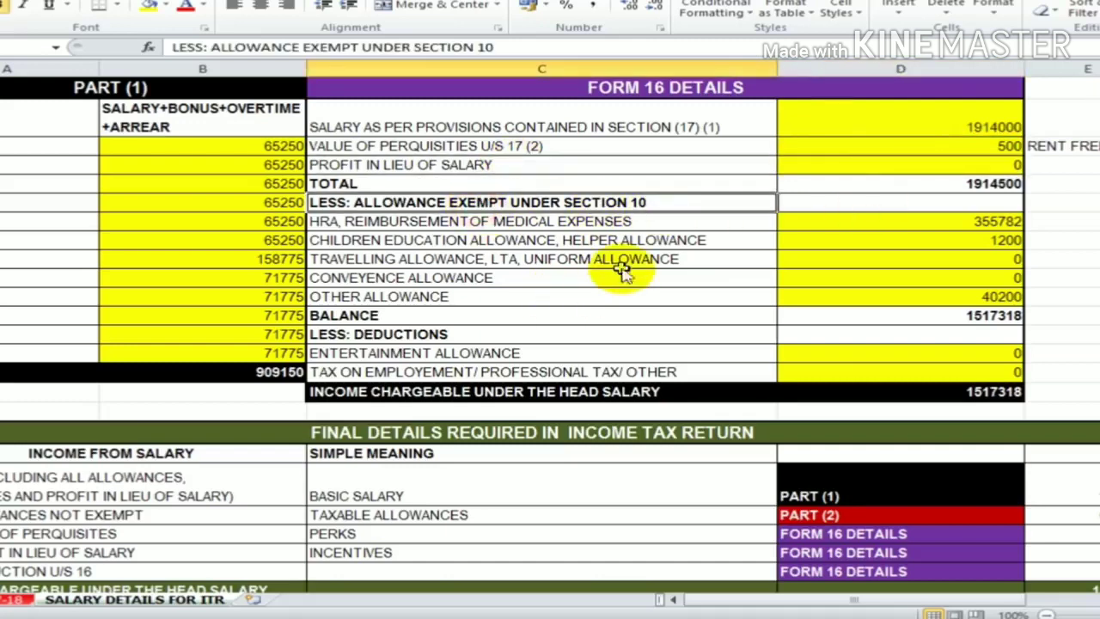
{"action": "key", "text": "alt+Tab"}
{"action": "left_click", "coordinate": [110, 267]}
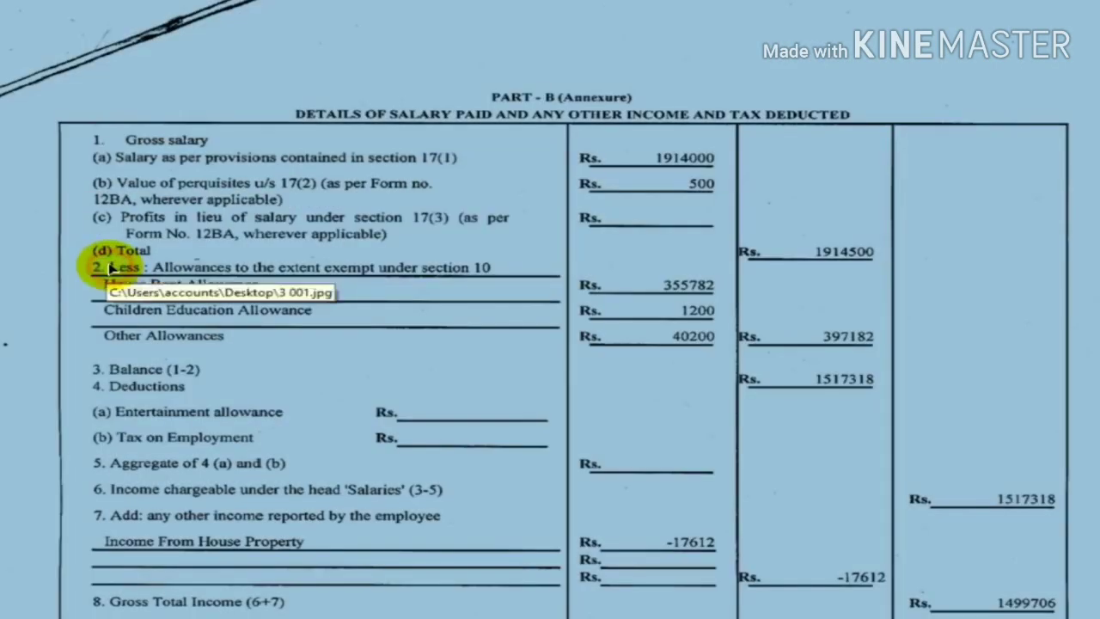
{"action": "left_click_drag", "start_coordinate": [105, 259], "coordinate": [733, 361]}
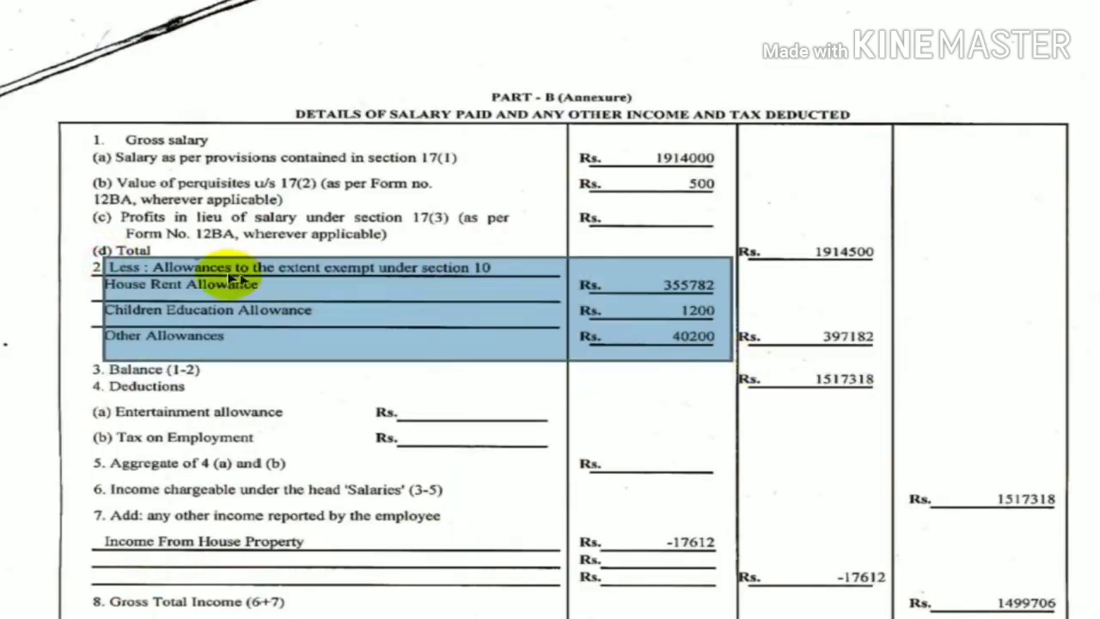
Step: Return to the workbook and review the exempt allowance rows, from HRA to other allowance, and the deductions heading
{"action": "key", "text": "alt+Tab"}
{"action": "left_click", "coordinate": [576, 277]}
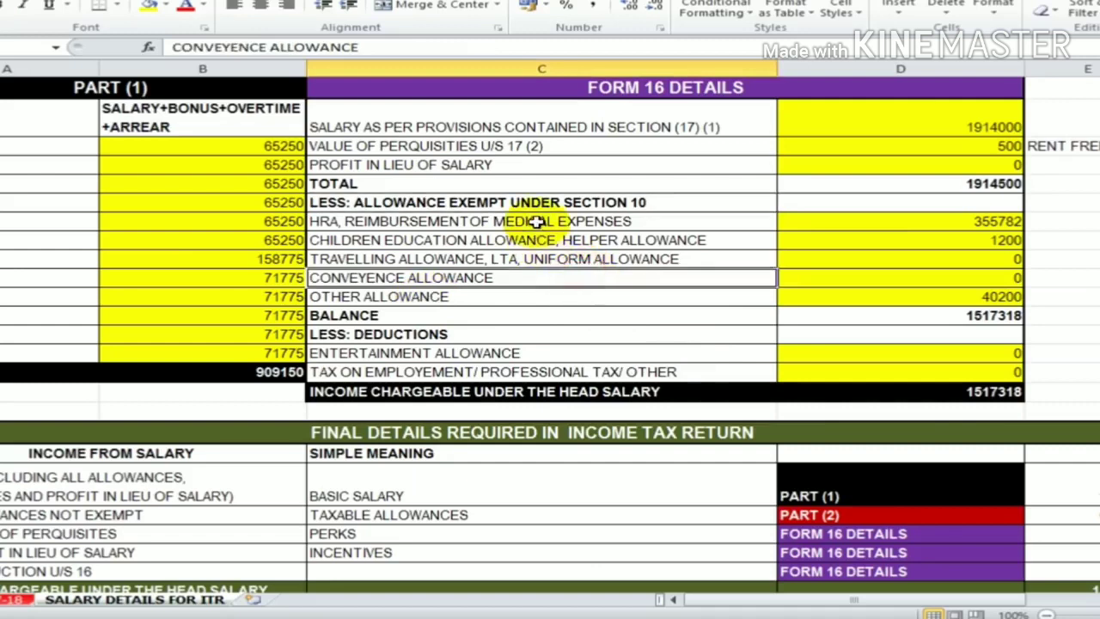
{"action": "left_click", "coordinate": [529, 225]}
{"action": "left_click", "coordinate": [523, 296]}
{"action": "left_click", "coordinate": [519, 223]}
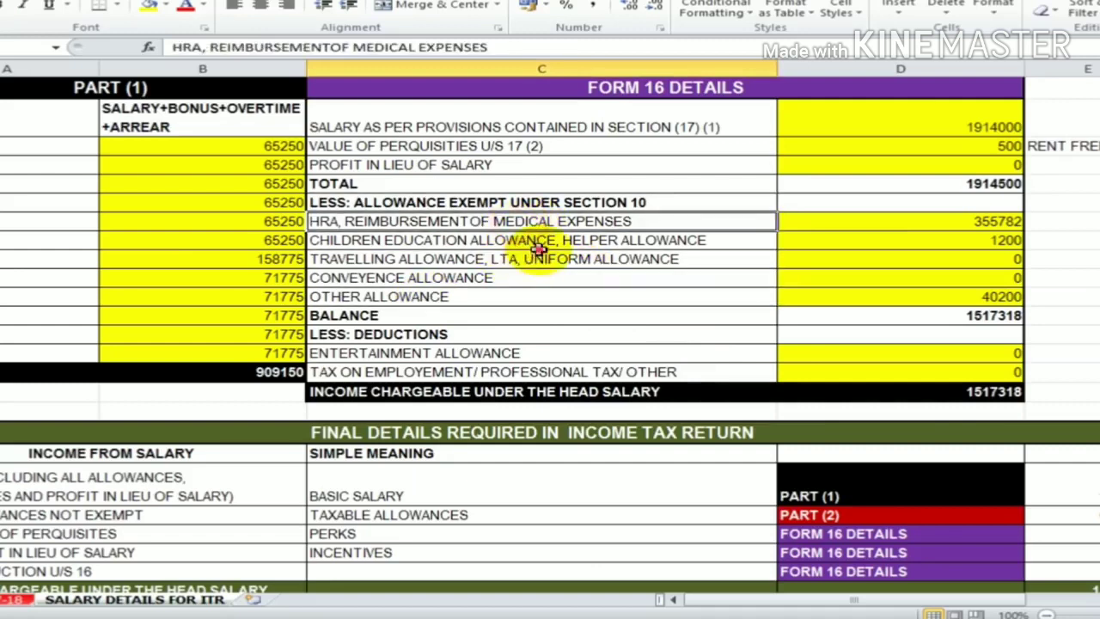
{"action": "left_click", "coordinate": [536, 259]}
{"action": "left_click", "coordinate": [516, 296]}
{"action": "left_click", "coordinate": [535, 223]}
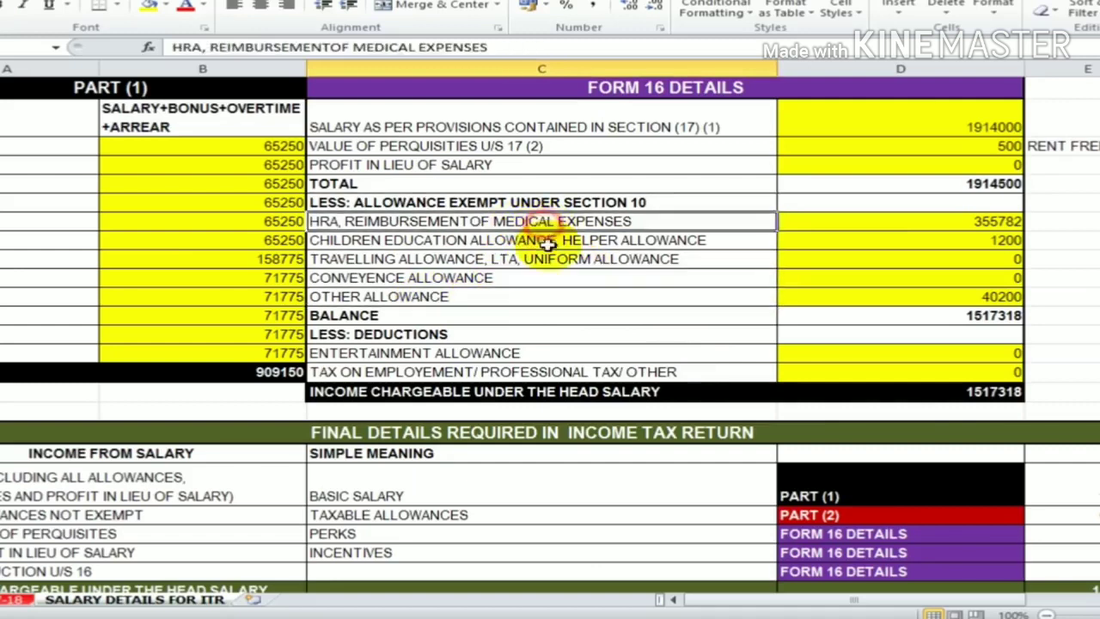
{"action": "left_click", "coordinate": [549, 242]}
{"action": "left_click", "coordinate": [525, 279]}
{"action": "left_click", "coordinate": [521, 332]}
{"action": "left_click", "coordinate": [861, 244]}
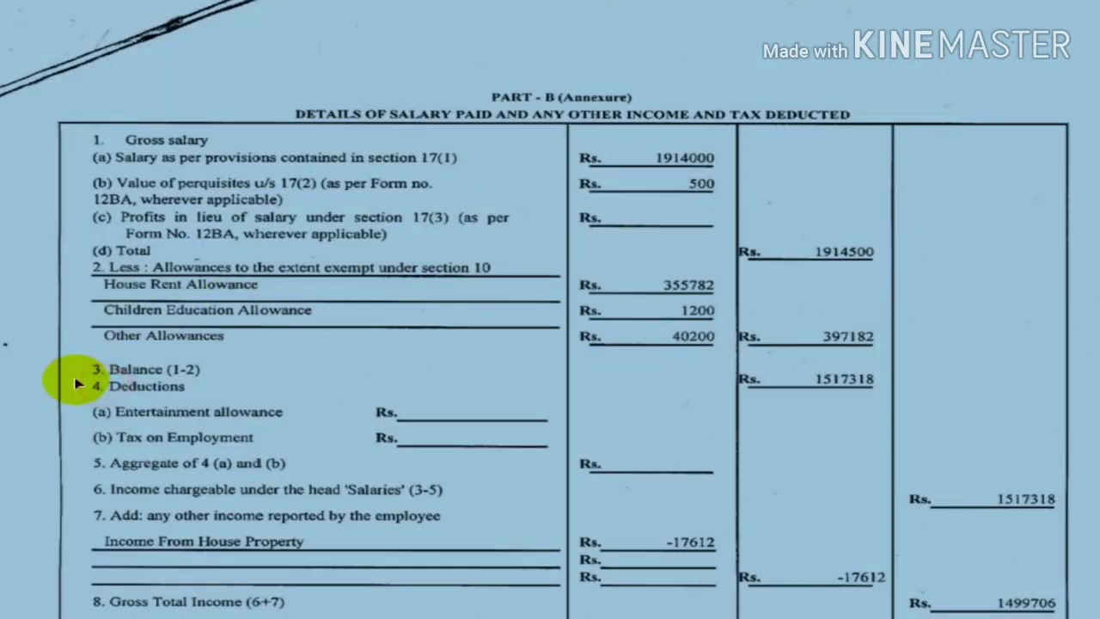
Step: Mark the deductions through chargeable salary income on the Form 16, mark the whole salary section, and return to the workbook's final details
{"action": "left_click", "coordinate": [100, 386]}
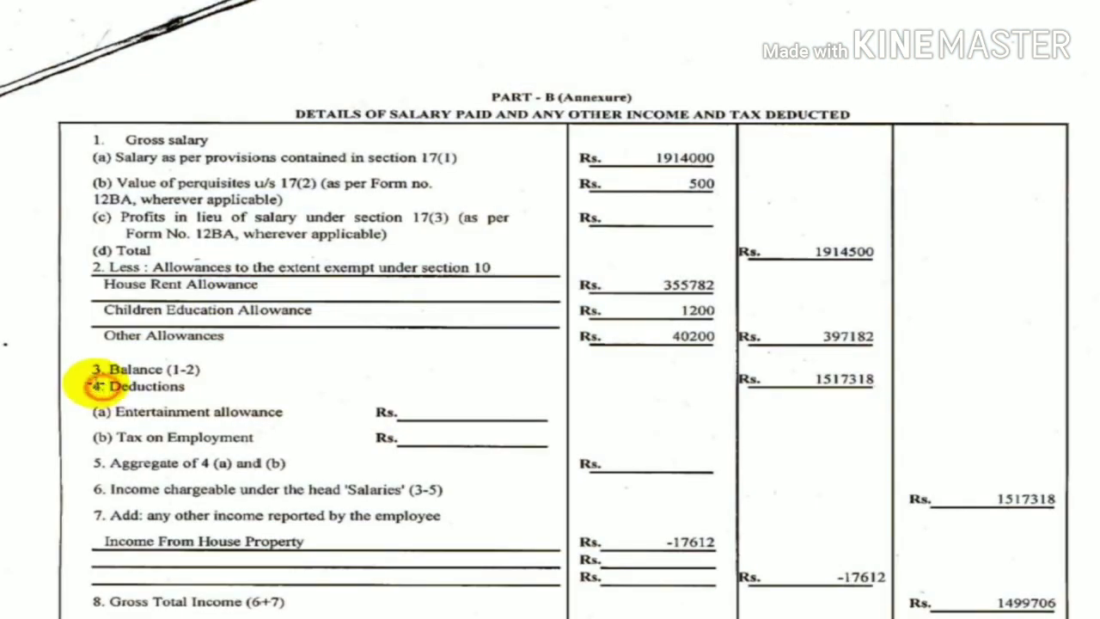
{"action": "left_click_drag", "start_coordinate": [95, 380], "coordinate": [1043, 494]}
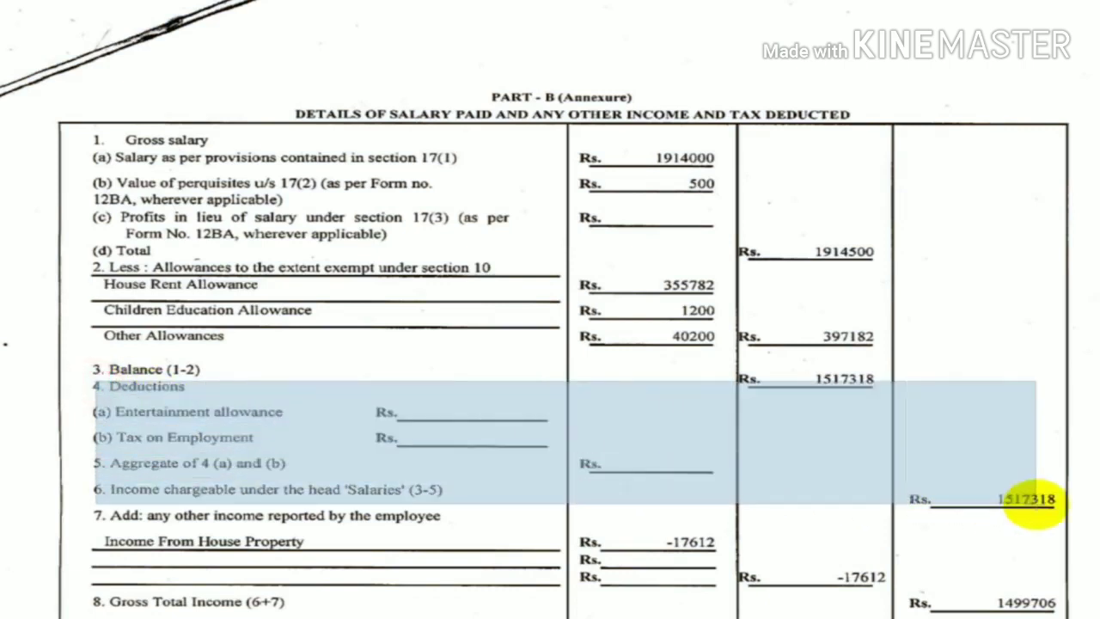
{"action": "left_click_drag", "start_coordinate": [78, 135], "coordinate": [1081, 511]}
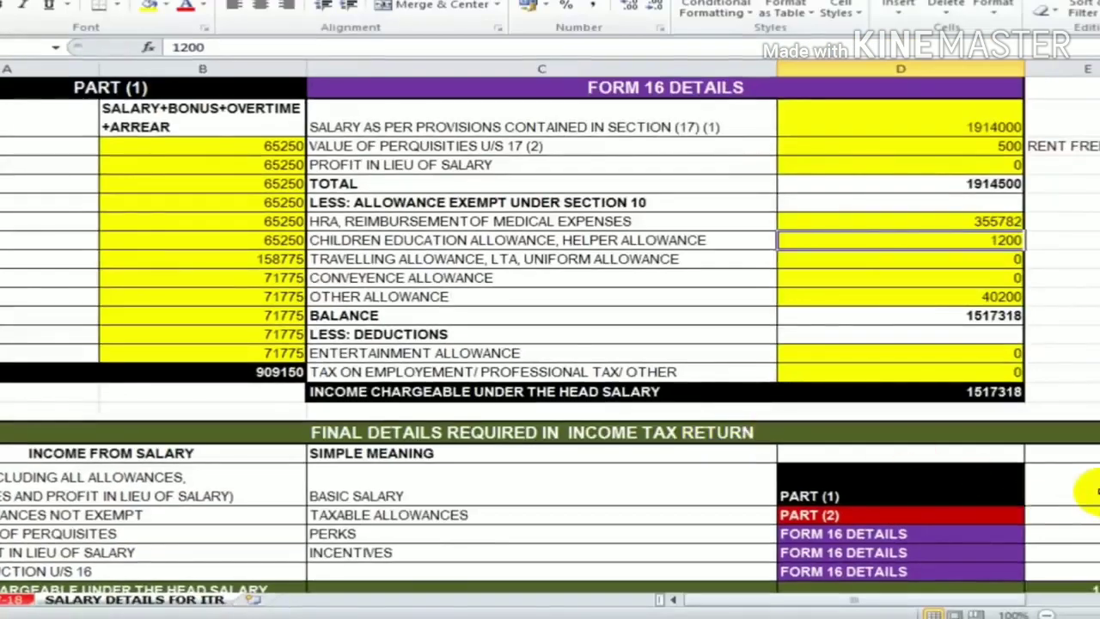
{"action": "left_click", "coordinate": [1084, 534]}
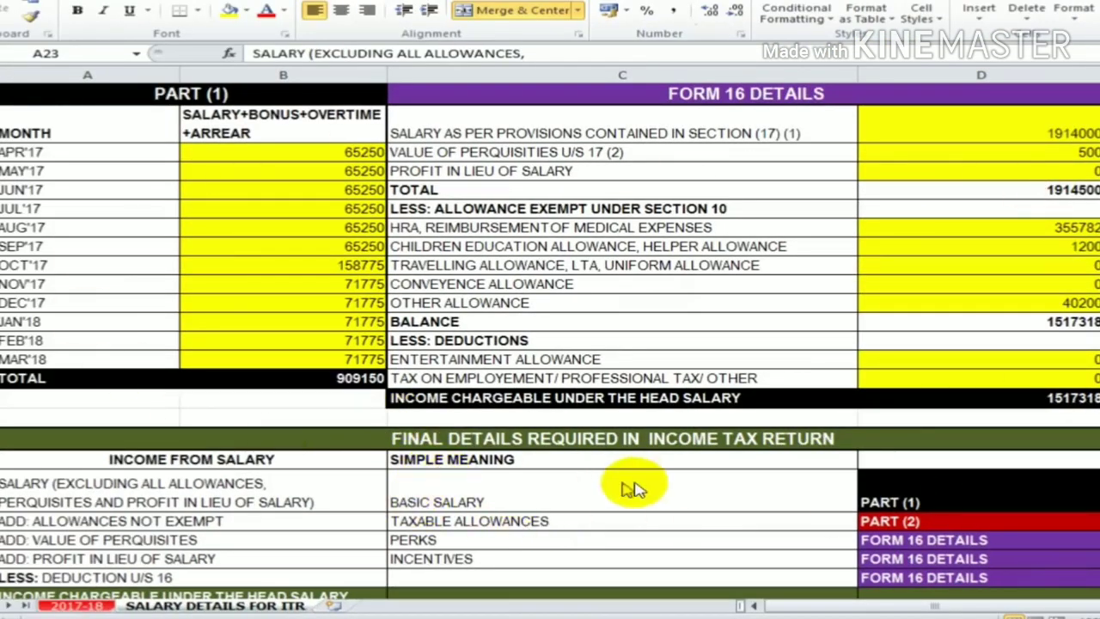
Step: Open the 2017-18 computation sheet and check the linked salary, non-exempt allowances and perquisites amounts under Income From Salary
{"action": "left_click", "coordinate": [267, 491]}
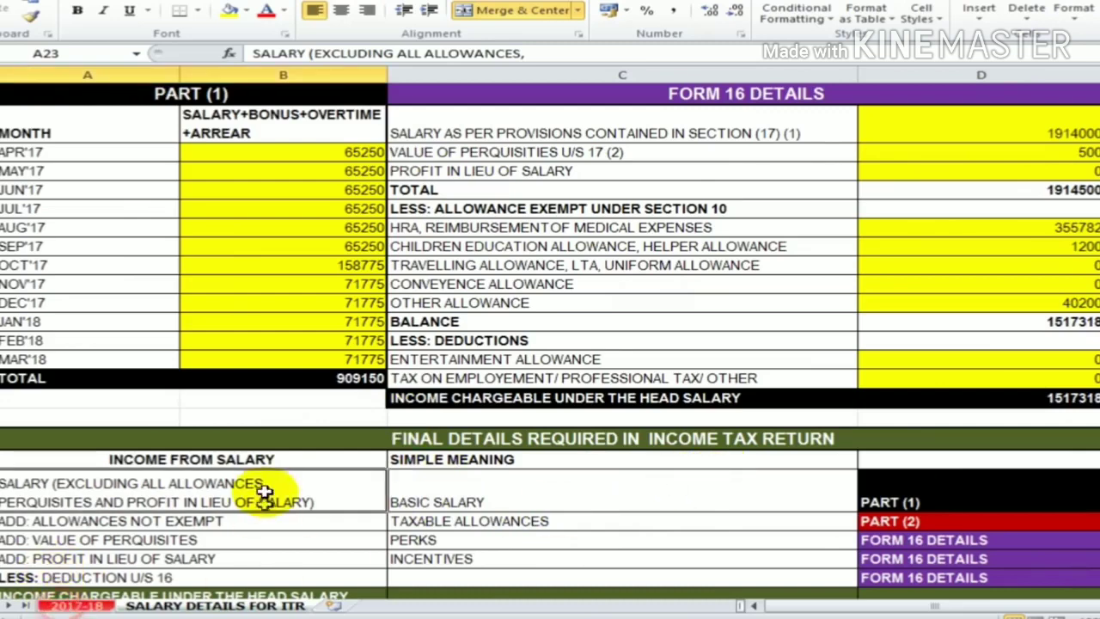
{"action": "left_click", "coordinate": [67, 607]}
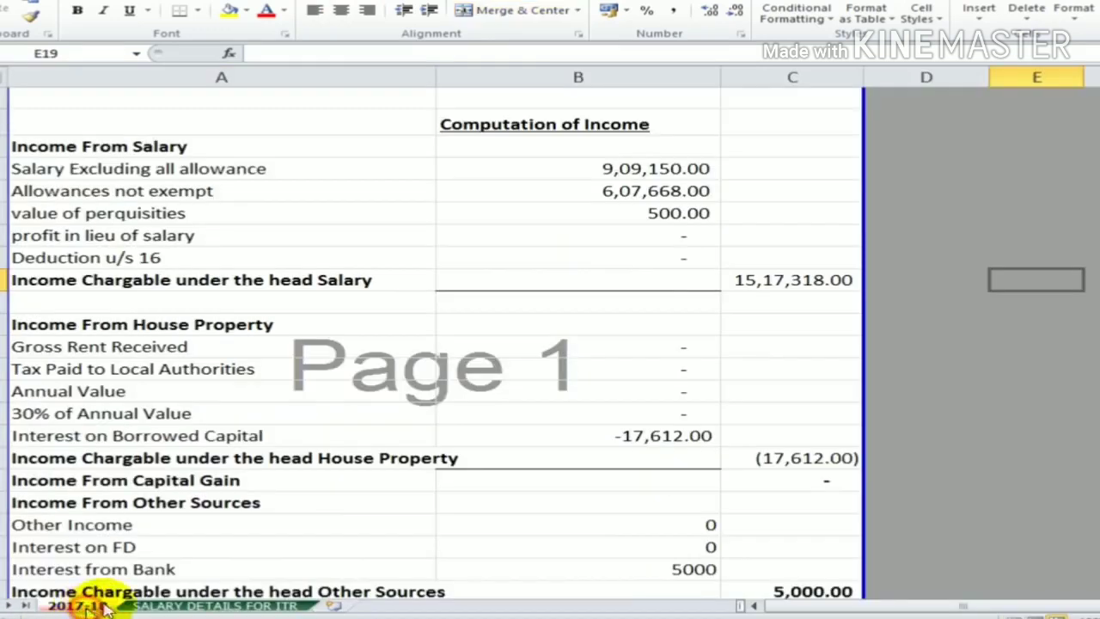
{"action": "left_click", "coordinate": [652, 171]}
{"action": "left_click", "coordinate": [658, 192]}
{"action": "left_click", "coordinate": [669, 213]}
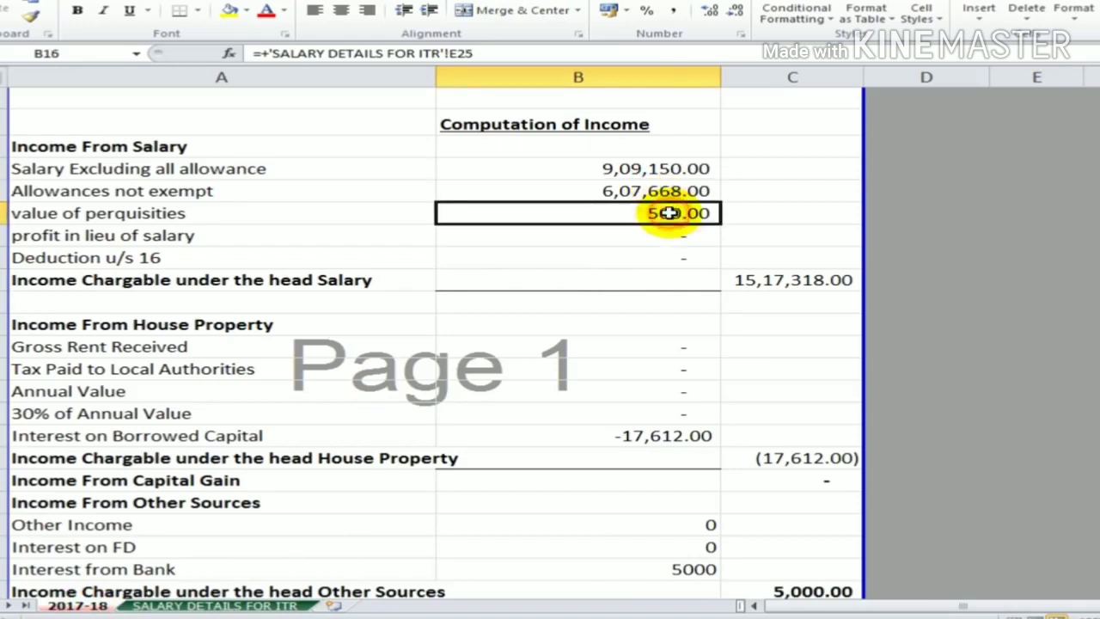
{"action": "left_click", "coordinate": [658, 170]}
{"action": "left_click", "coordinate": [660, 192]}
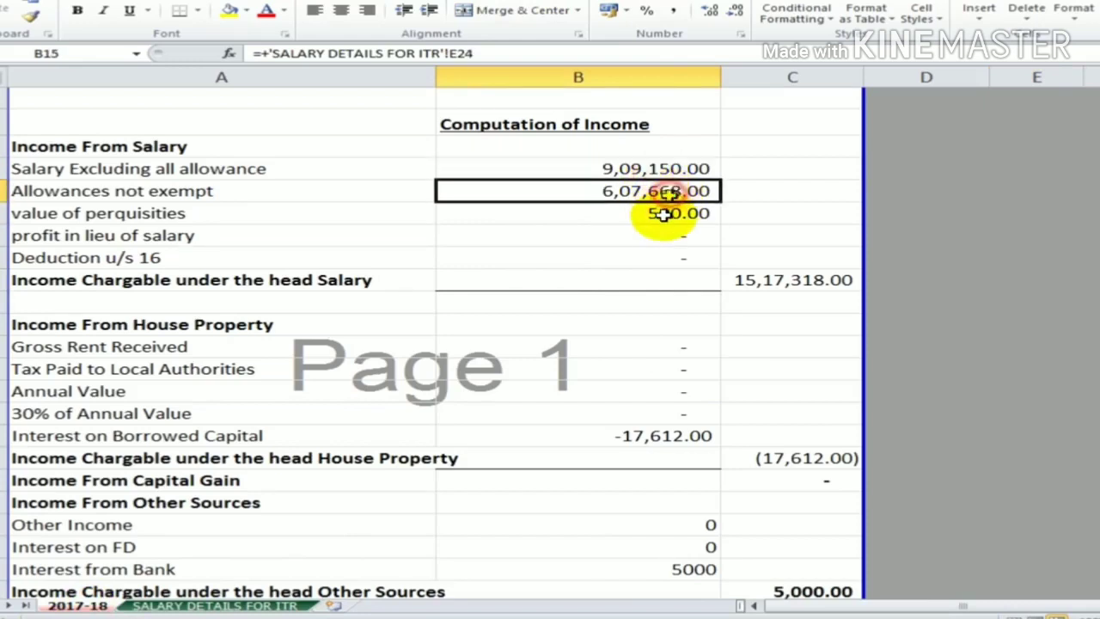
{"action": "left_click", "coordinate": [664, 215]}
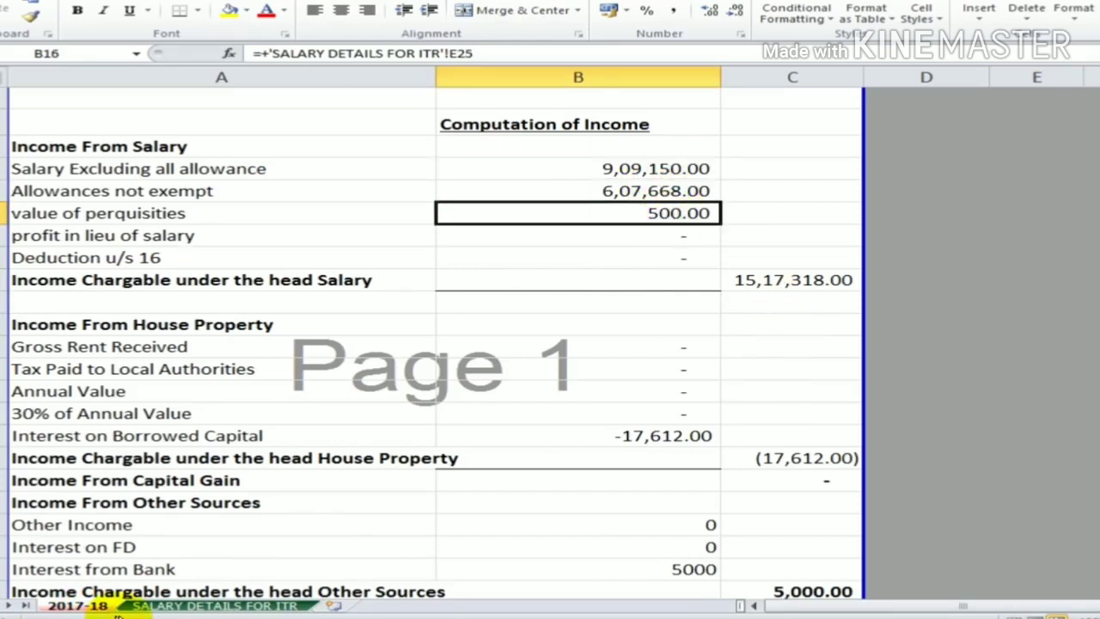
Step: Highlight the Income From Salary block in the computation, from its heading to the chargeable income row, then clear the selection
{"action": "left_click", "coordinate": [103, 149]}
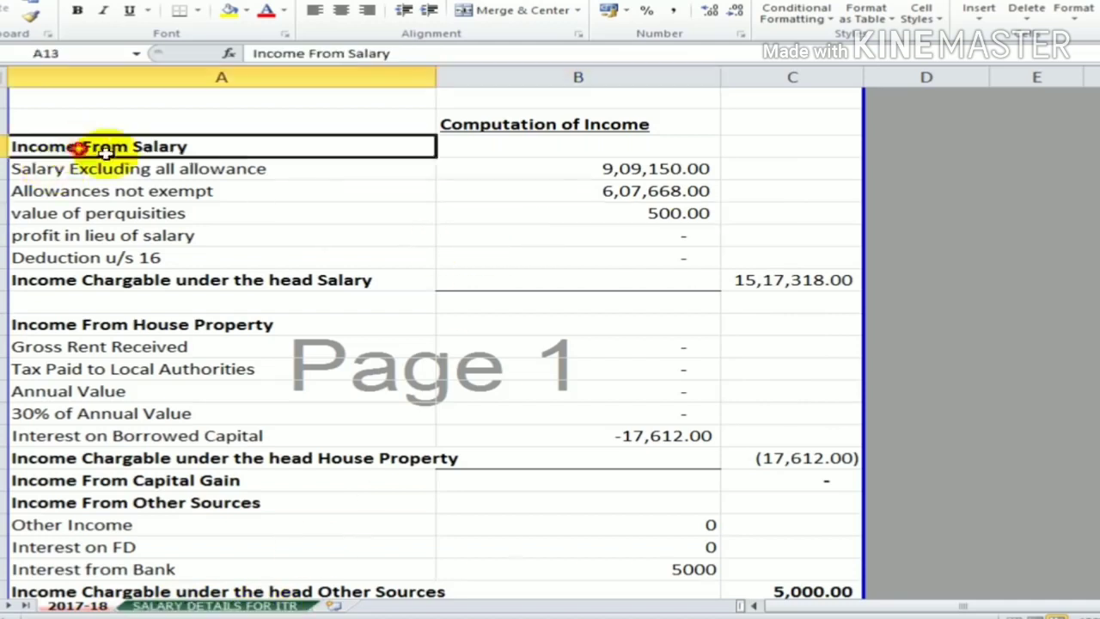
{"action": "left_click_drag", "start_coordinate": [104, 150], "coordinate": [737, 275]}
{"action": "left_click", "coordinate": [416, 370]}
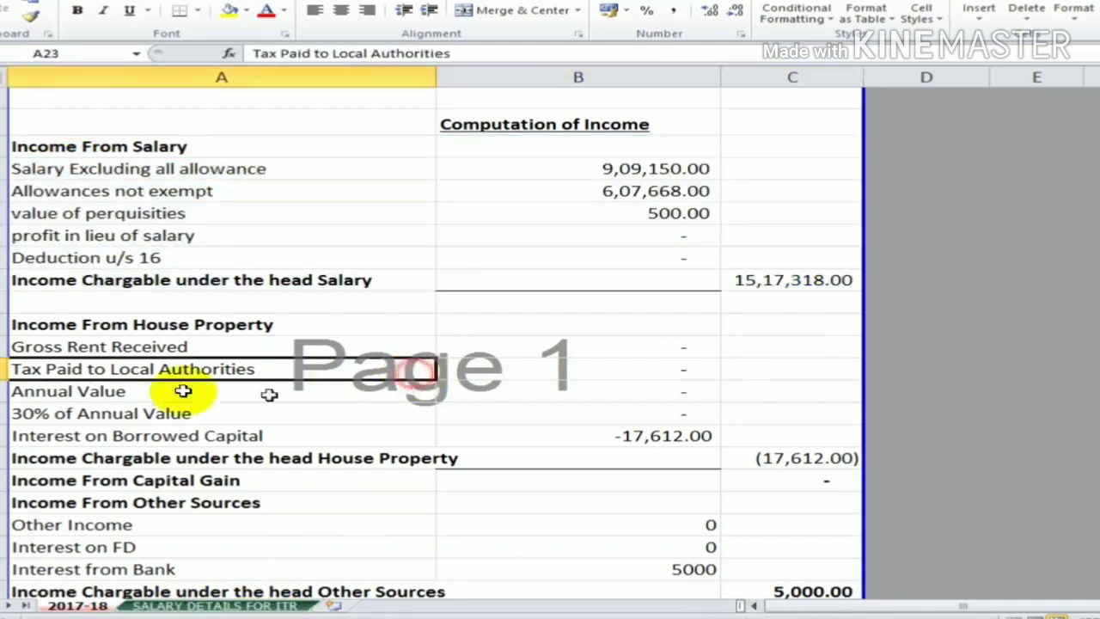
Step: Review the Income From House Property section, checking the gross rent received and the interest on borrowed capital entries
{"action": "left_click", "coordinate": [154, 324]}
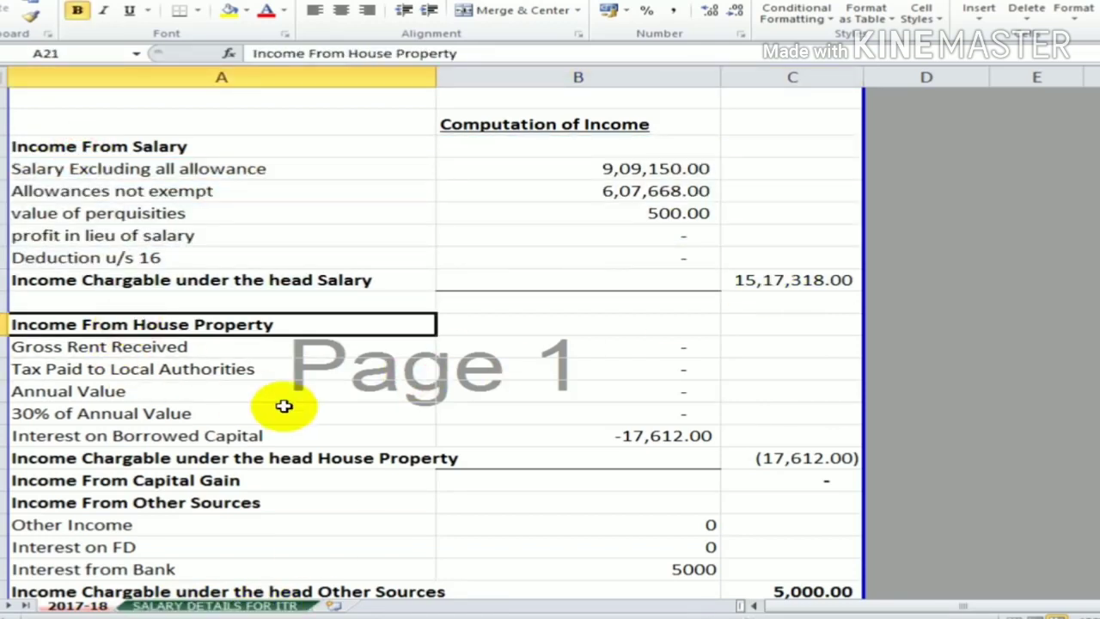
{"action": "left_click", "coordinate": [693, 346]}
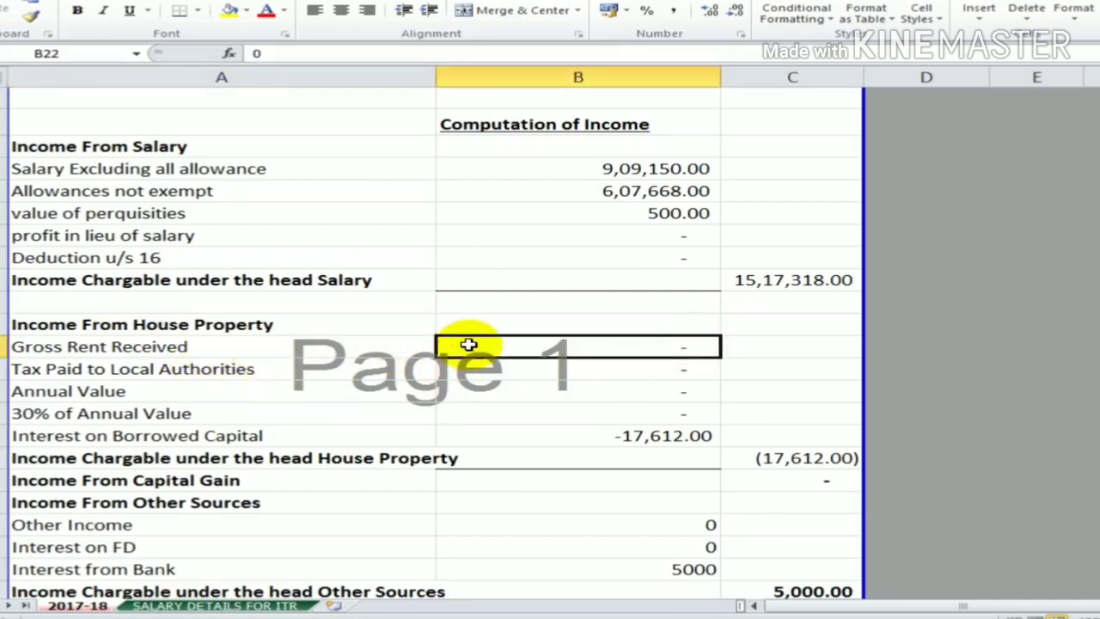
{"action": "left_click", "coordinate": [264, 438]}
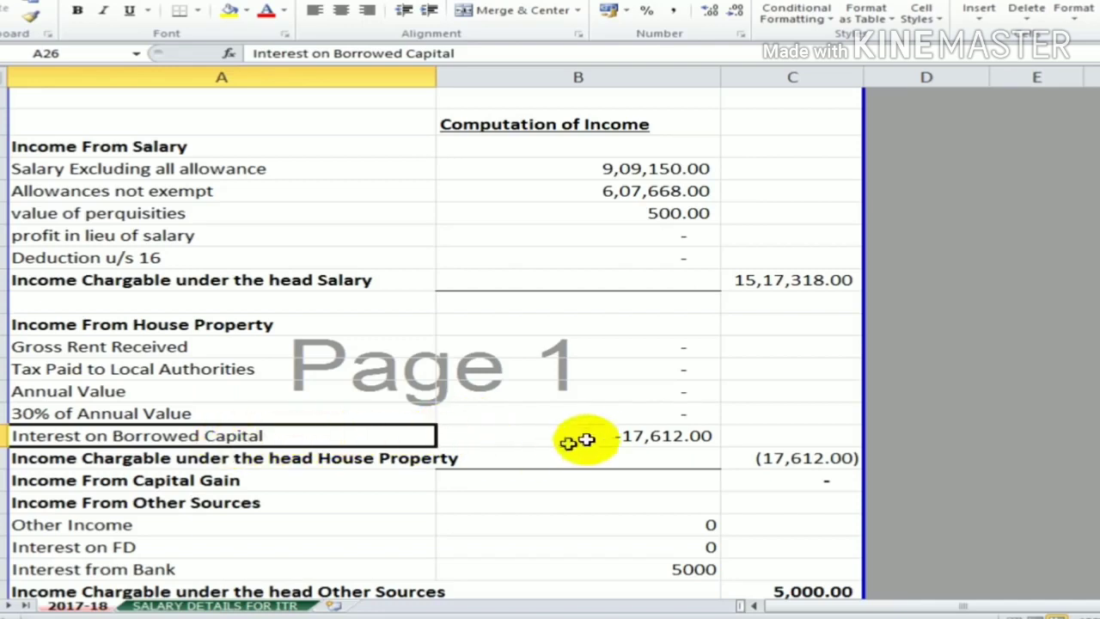
{"action": "left_click", "coordinate": [540, 436]}
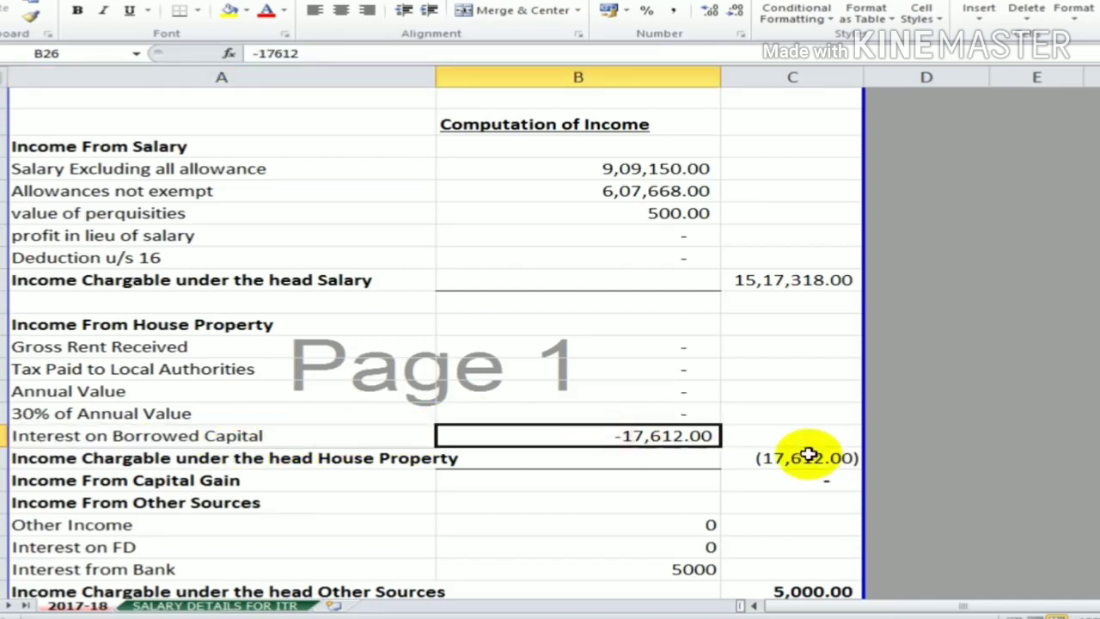
Step: Review the Income From Other Sources section, checking the rows and amounts for other income, FD interest and bank interest
{"action": "scroll", "coordinate": [806, 454], "scroll_direction": "down", "scroll_amount": 1}
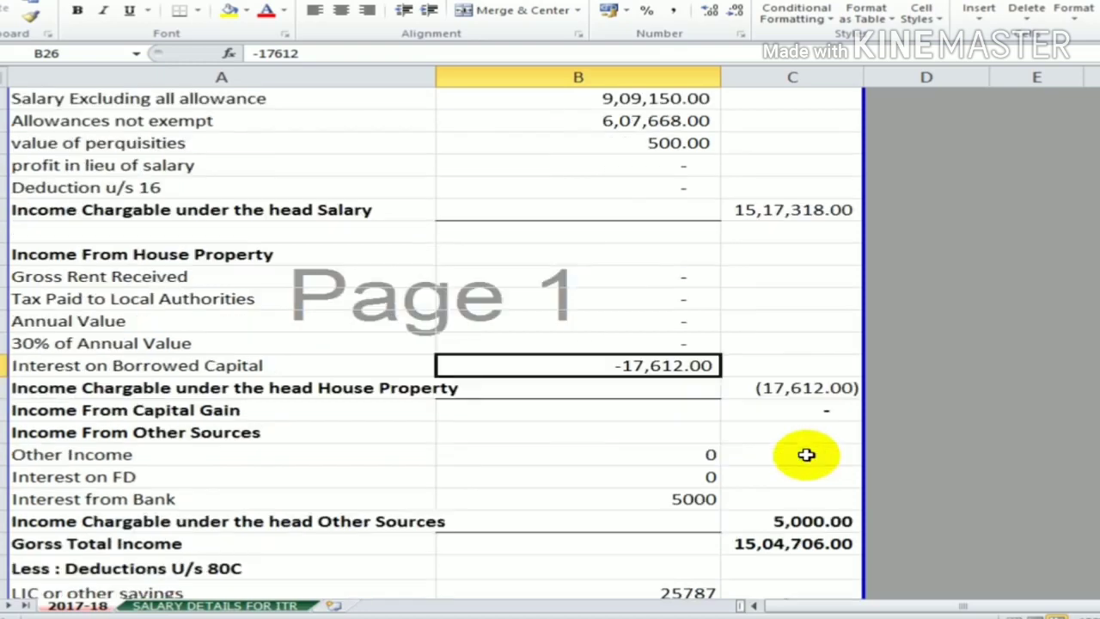
{"action": "left_click", "coordinate": [149, 436]}
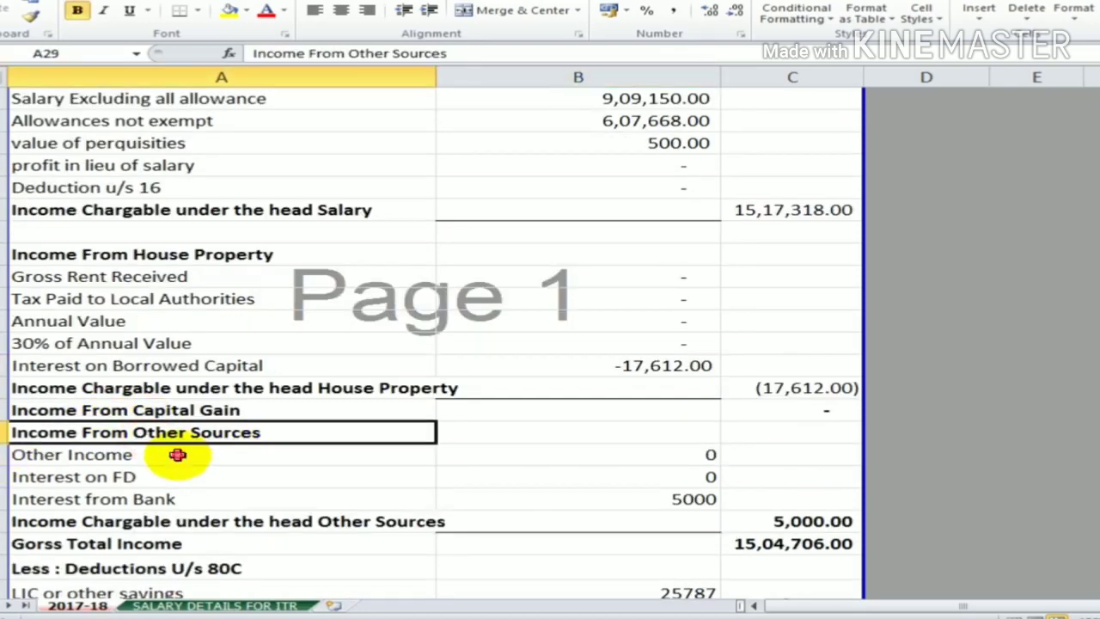
{"action": "left_click", "coordinate": [176, 454]}
{"action": "left_click", "coordinate": [152, 475]}
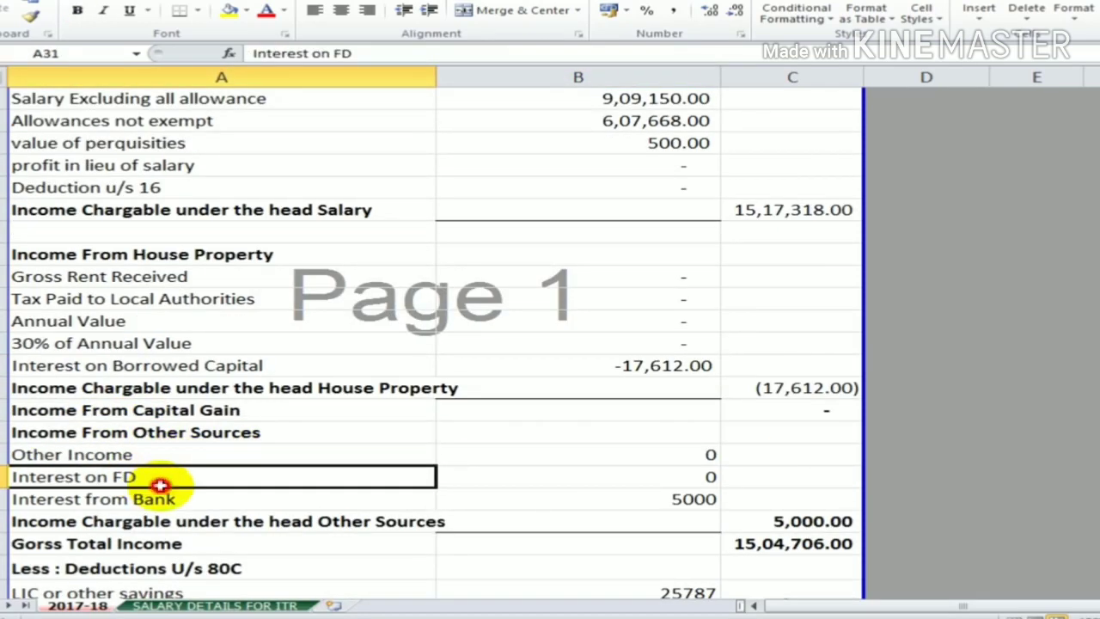
{"action": "left_click", "coordinate": [212, 499]}
{"action": "left_click", "coordinate": [692, 455]}
{"action": "left_click", "coordinate": [684, 478]}
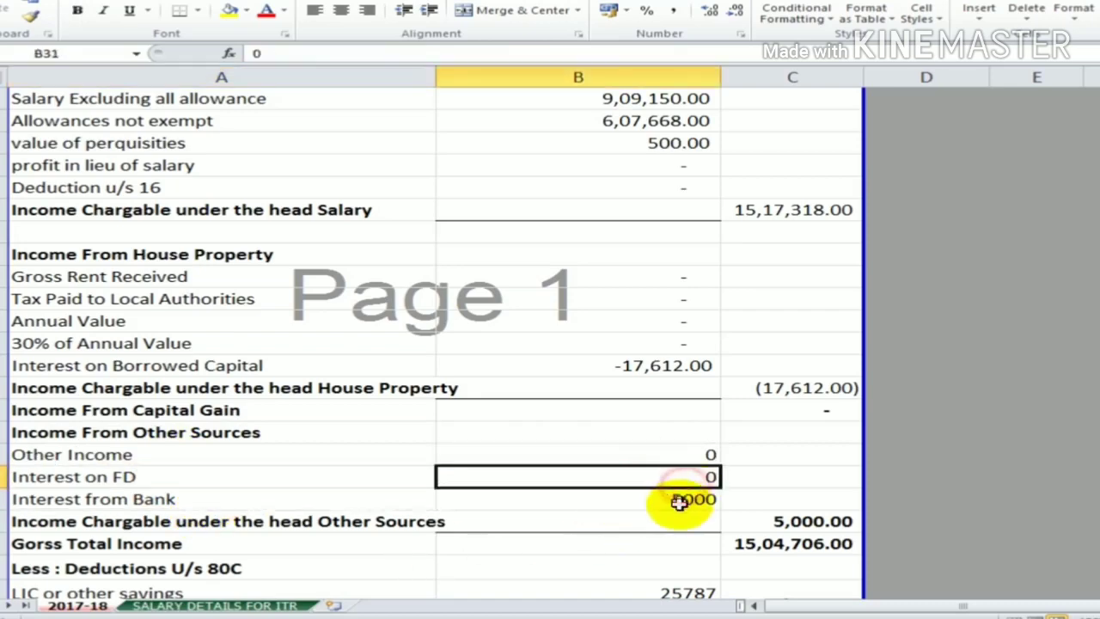
{"action": "left_click", "coordinate": [679, 503]}
Step: Locate the gross total income row and inspect its sum formula
{"action": "scroll", "coordinate": [680, 504], "scroll_direction": "down", "scroll_amount": 3}
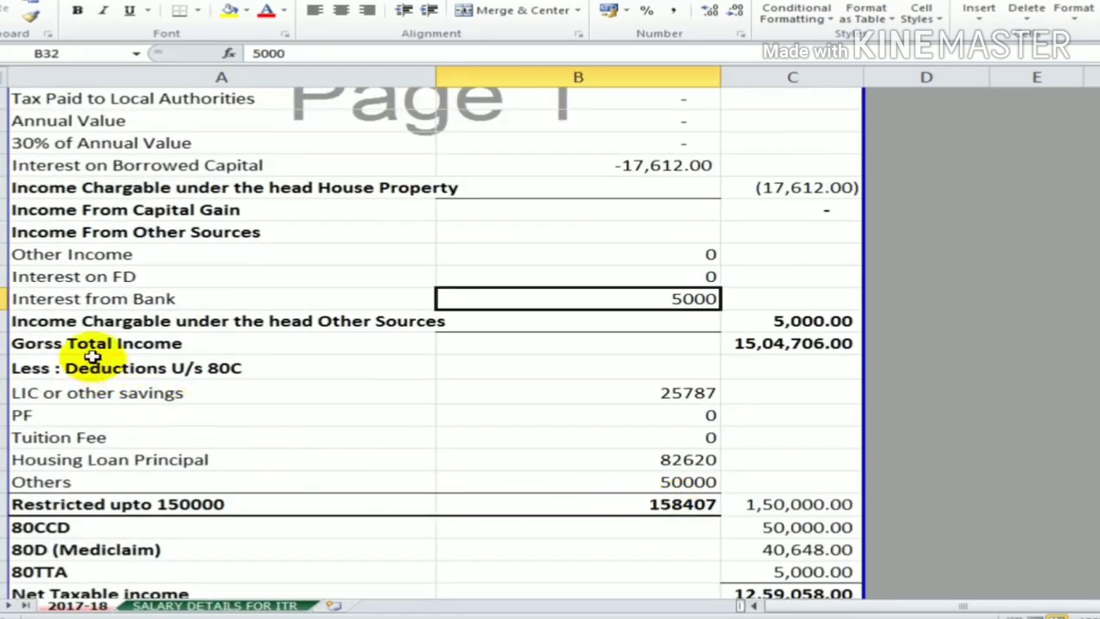
{"action": "left_click", "coordinate": [124, 344]}
{"action": "left_click", "coordinate": [810, 347]}
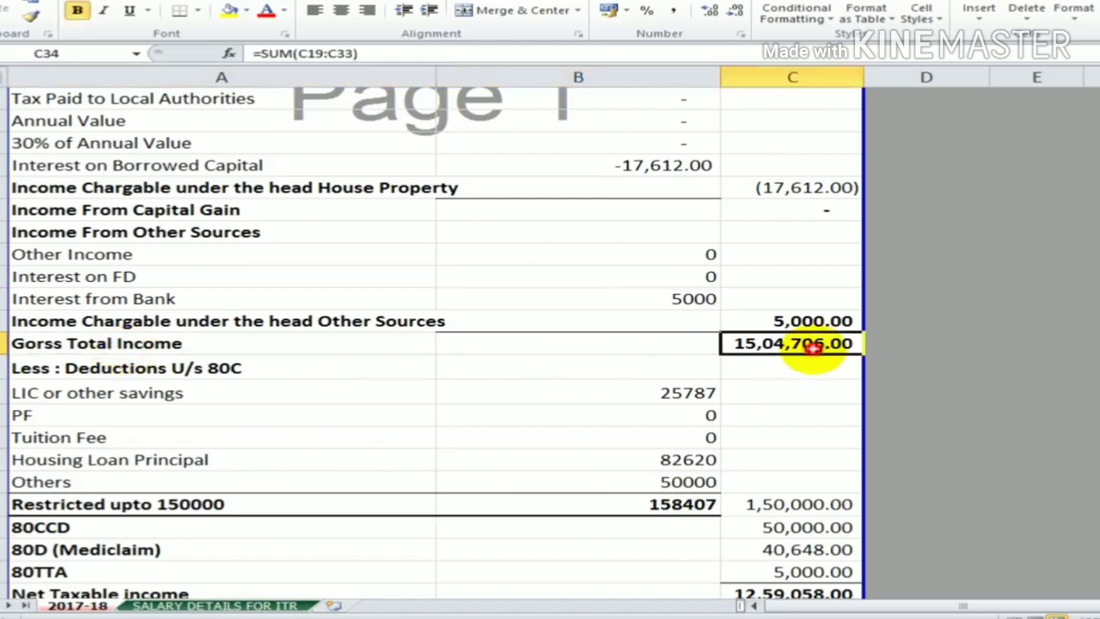
Step: Review the section 80C deduction rows: LIC or other savings, PF, tuition fee, housing loan principal and others
{"action": "left_click", "coordinate": [165, 368]}
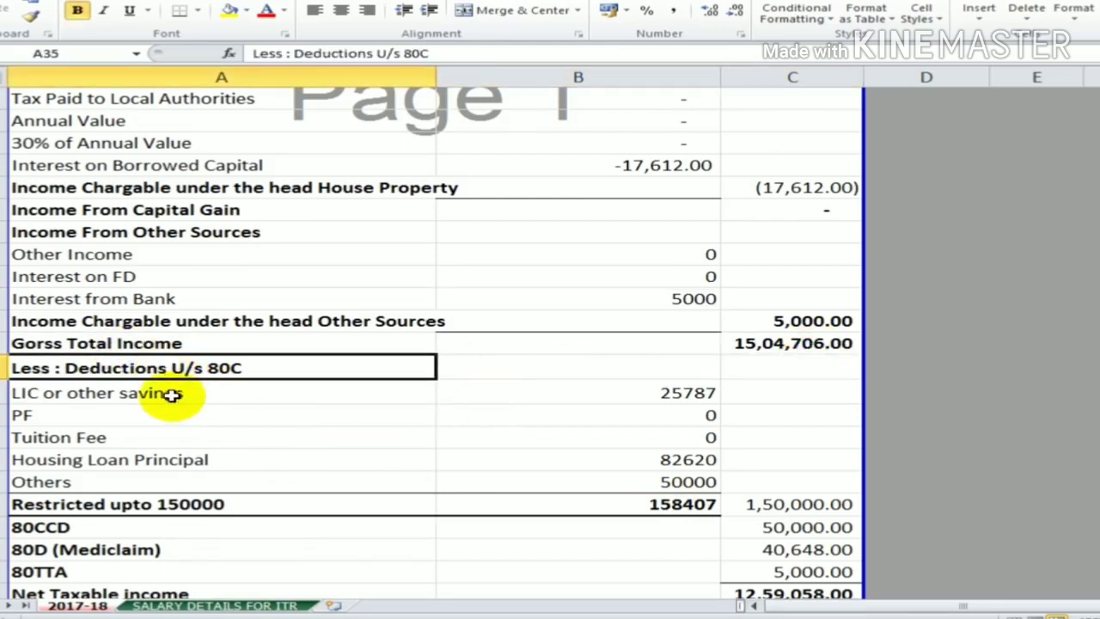
{"action": "left_click", "coordinate": [171, 393]}
{"action": "left_click", "coordinate": [56, 418]}
{"action": "left_click", "coordinate": [75, 437]}
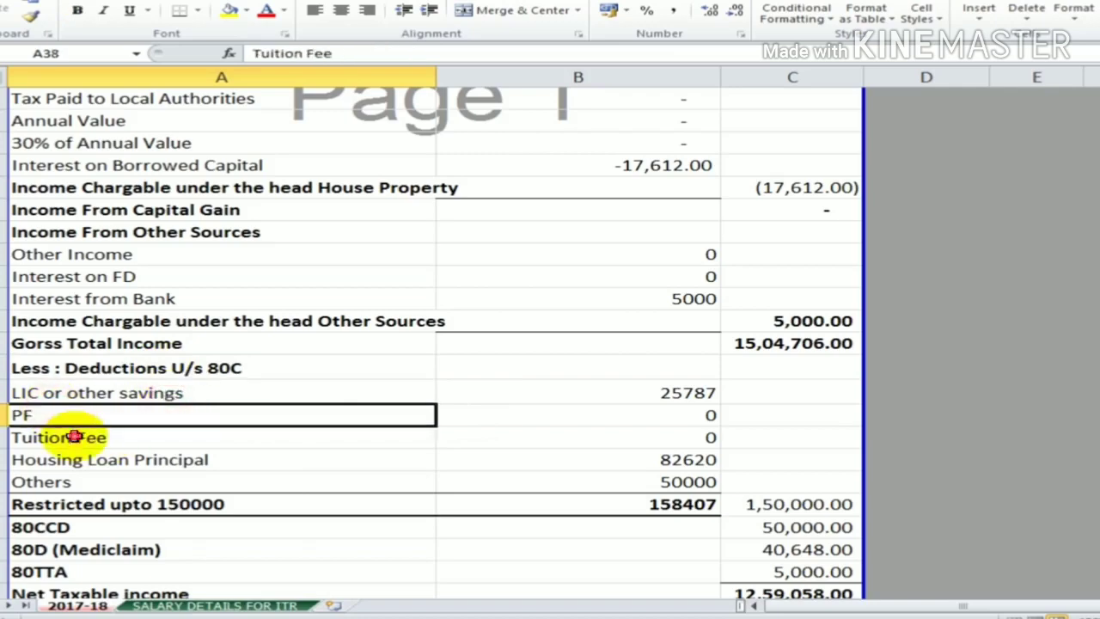
{"action": "left_click", "coordinate": [155, 461]}
{"action": "left_click", "coordinate": [102, 485]}
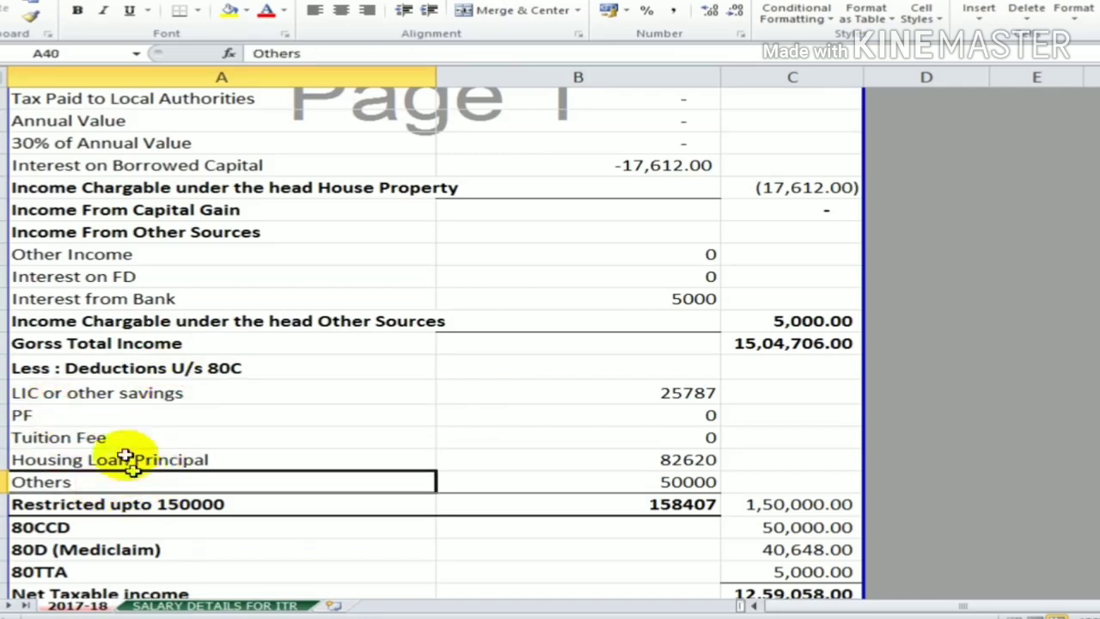
{"action": "left_click", "coordinate": [209, 361]}
Step: Review the 80CCD, 80D (Mediclaim) and 80TTA deduction rows below the 80C limit
{"action": "scroll", "coordinate": [209, 362], "scroll_direction": "down", "scroll_amount": 2}
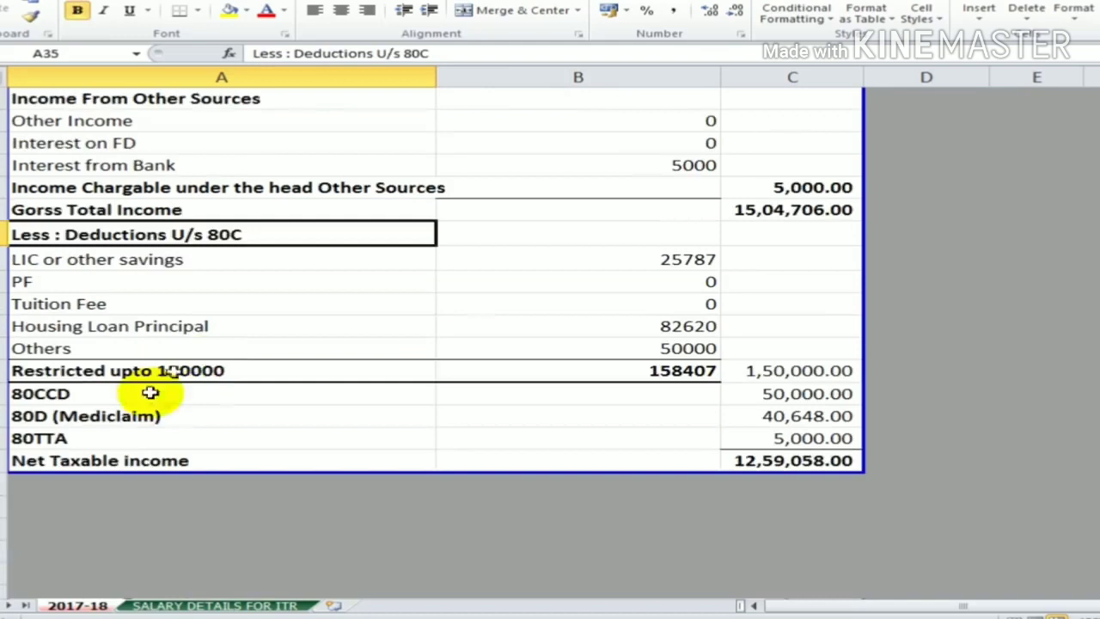
{"action": "left_click", "coordinate": [80, 396]}
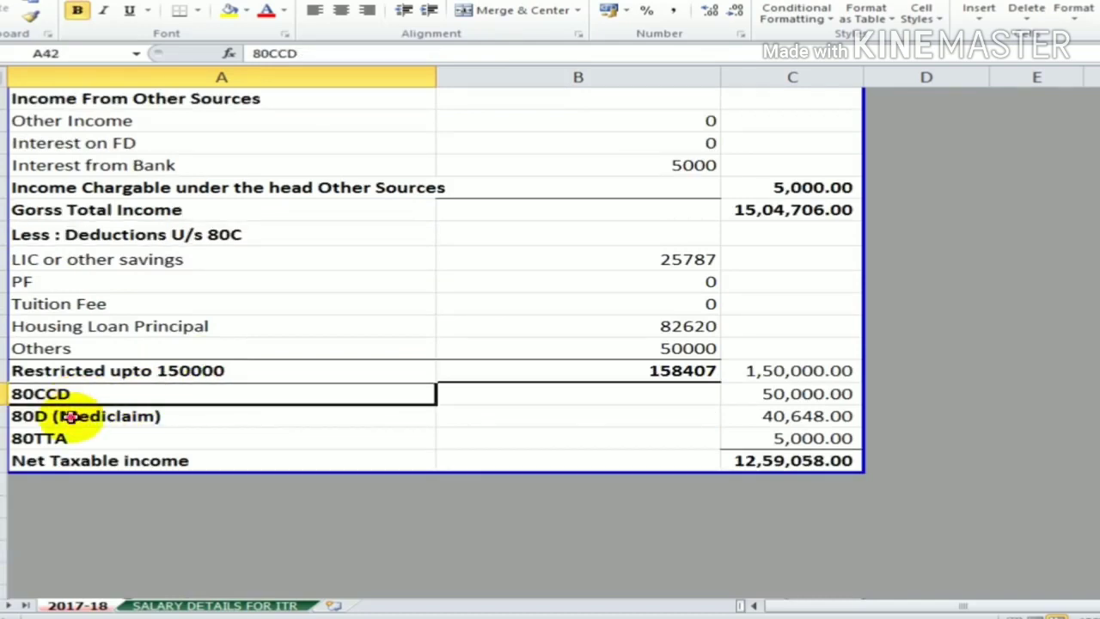
{"action": "left_click", "coordinate": [69, 416]}
{"action": "left_click", "coordinate": [81, 439]}
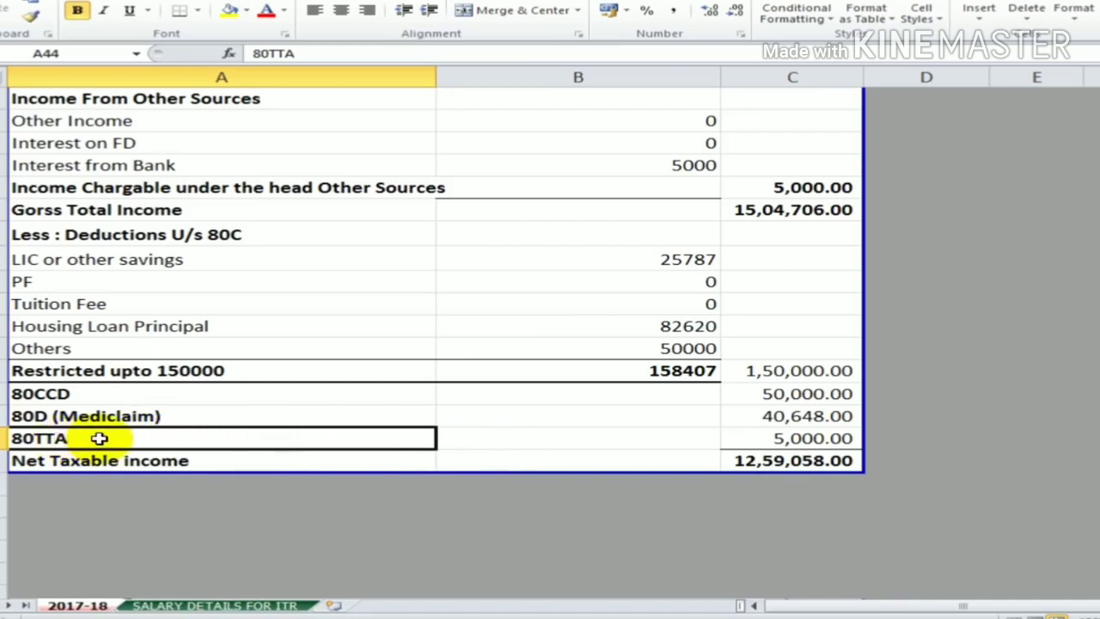
Step: Compare the 80TTA deduction amount with the bank interest entry under other sources, then return to the upper part of the computation
{"action": "left_click", "coordinate": [827, 441]}
{"action": "scroll", "coordinate": [820, 438], "scroll_direction": "up", "scroll_amount": 2}
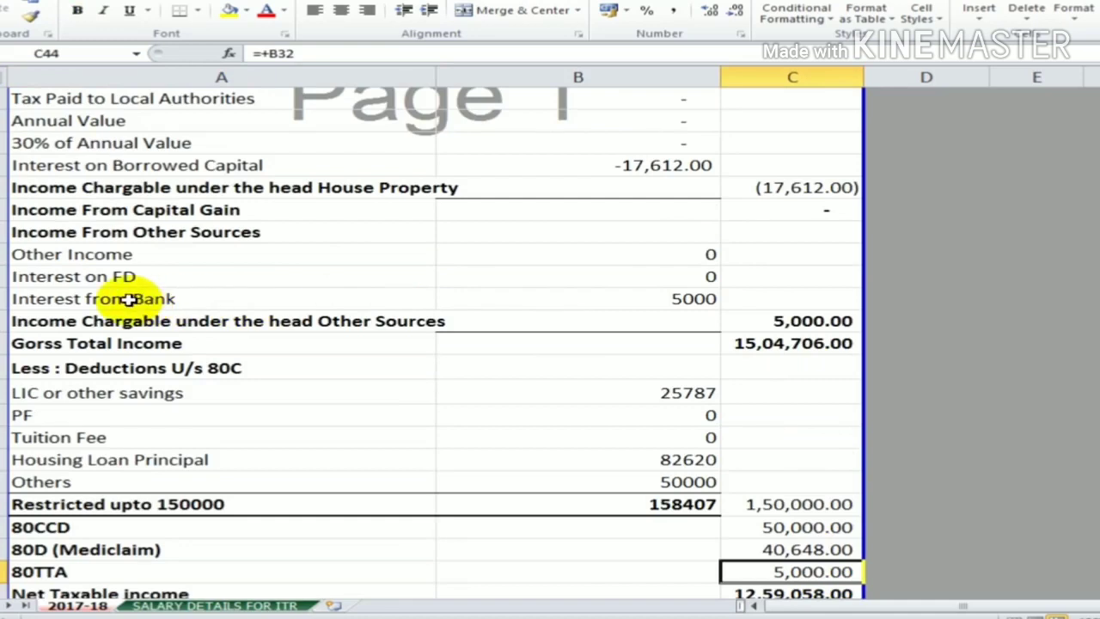
{"action": "left_click", "coordinate": [129, 299]}
{"action": "left_click", "coordinate": [668, 303]}
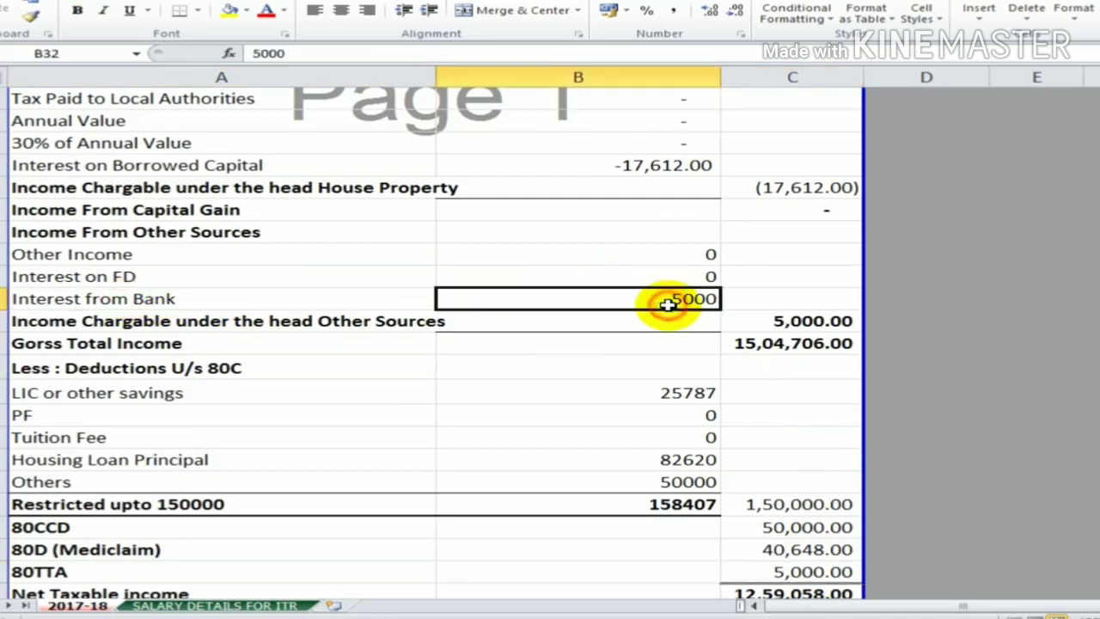
{"action": "scroll", "coordinate": [668, 302], "scroll_direction": "down", "scroll_amount": 2}
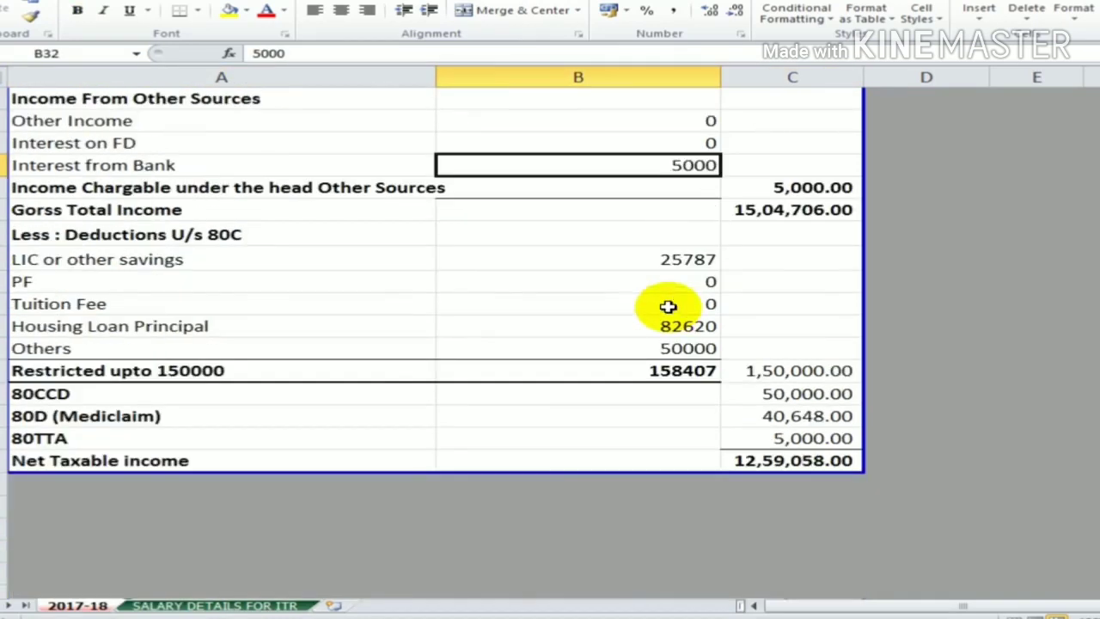
{"action": "left_click", "coordinate": [129, 439]}
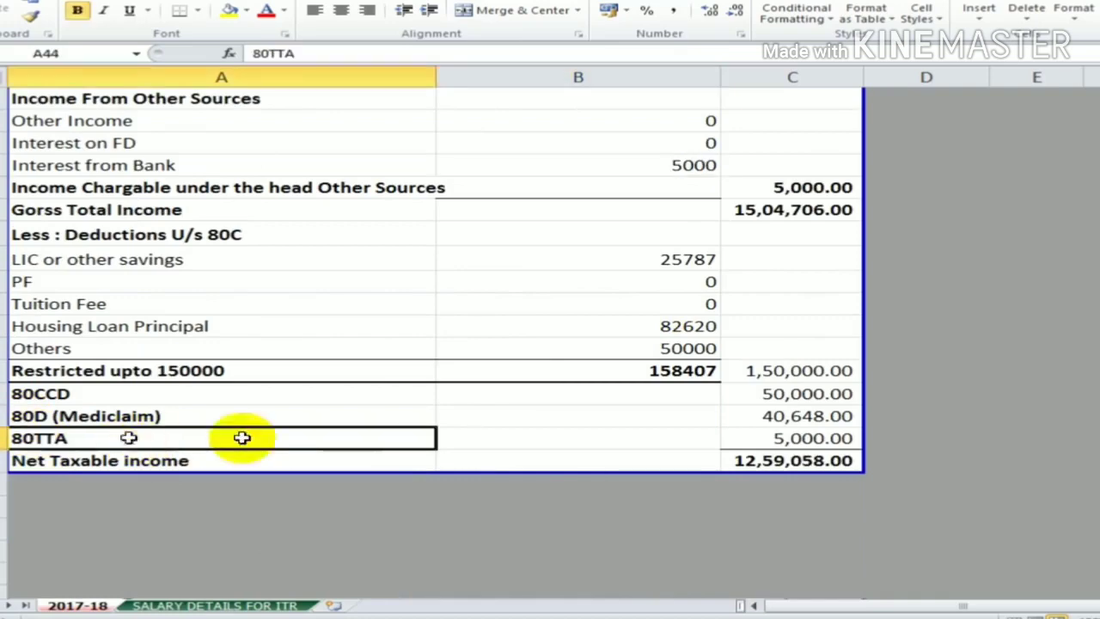
{"action": "left_click", "coordinate": [748, 438]}
{"action": "scroll", "coordinate": [913, 484], "scroll_direction": "up", "scroll_amount": 10}
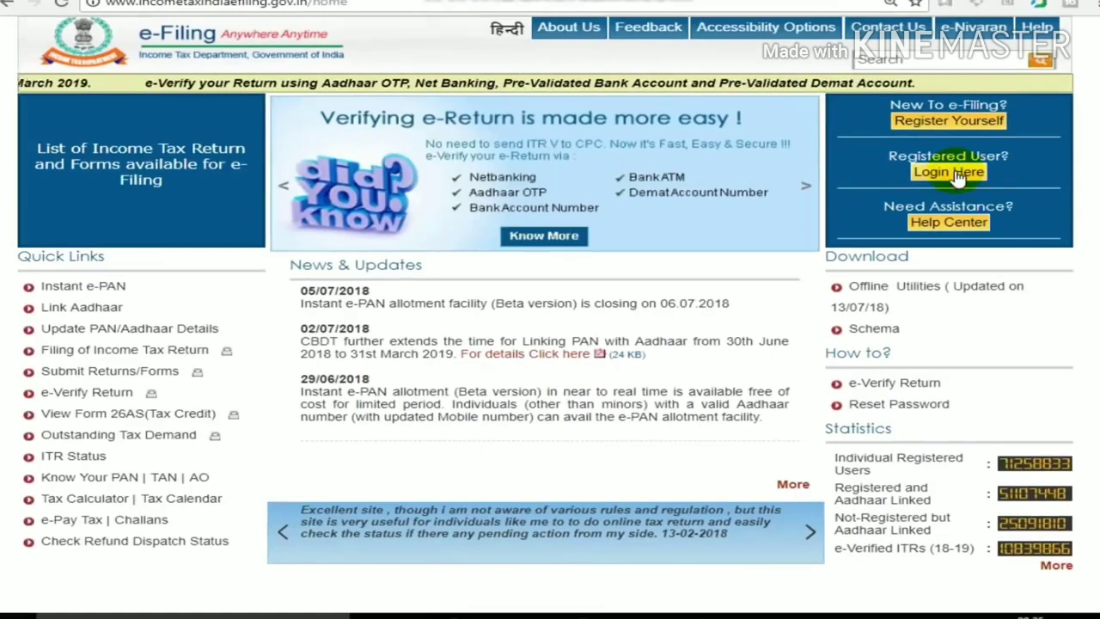
Step: Switch to the income tax e-Filing website, open the Income Tax Return form and set the assessment year to 2018-19
{"action": "left_click", "coordinate": [826, 184]}
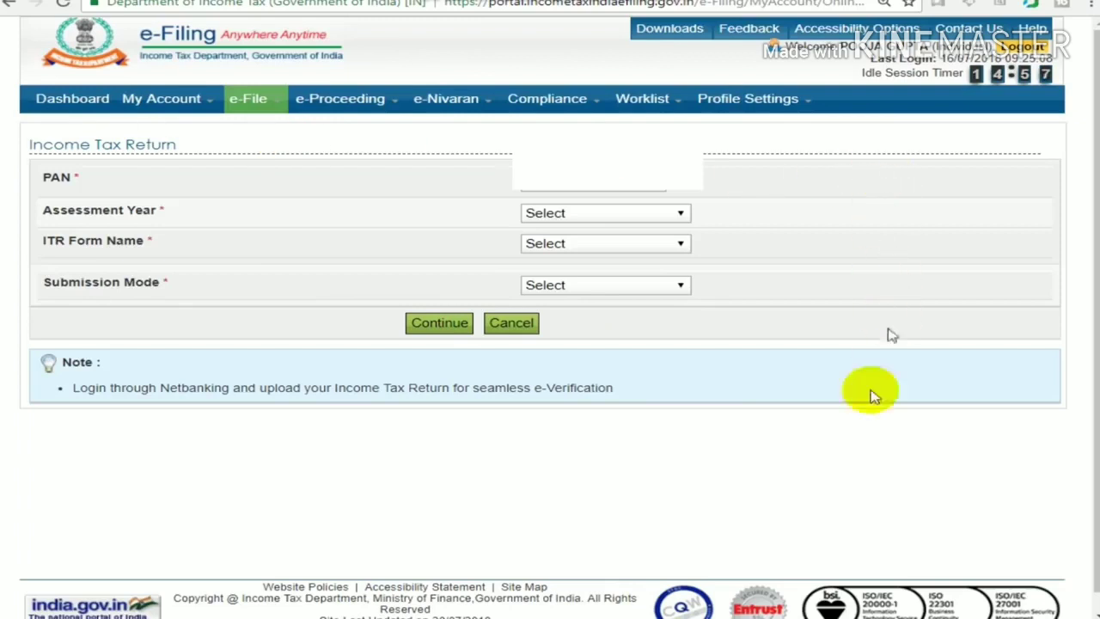
{"action": "left_click", "coordinate": [769, 101]}
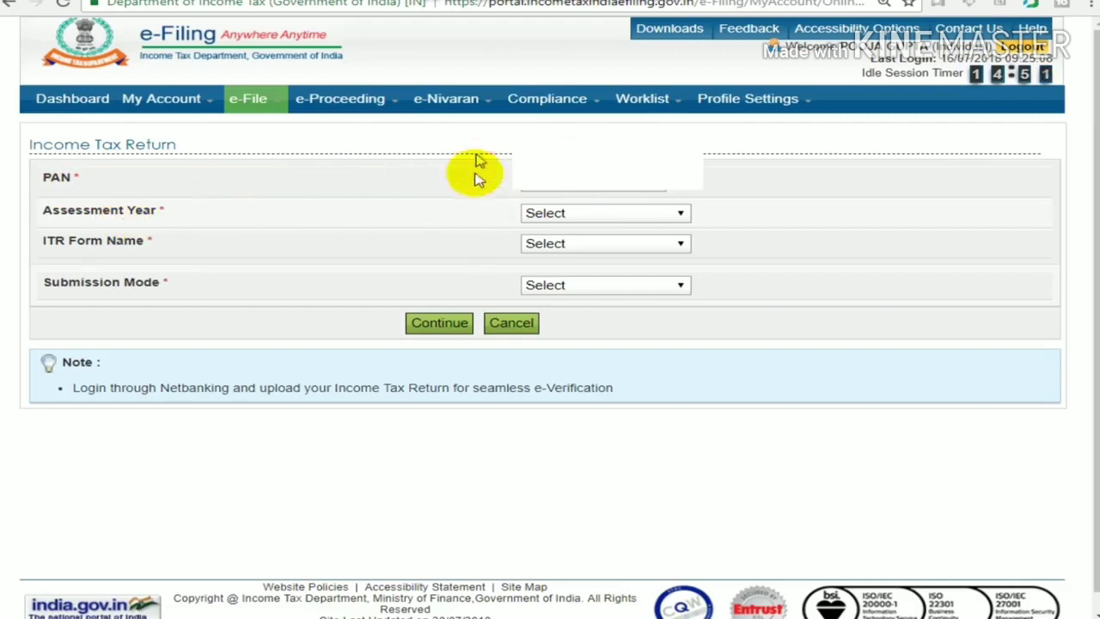
{"action": "left_click", "coordinate": [553, 221]}
{"action": "left_click", "coordinate": [563, 247]}
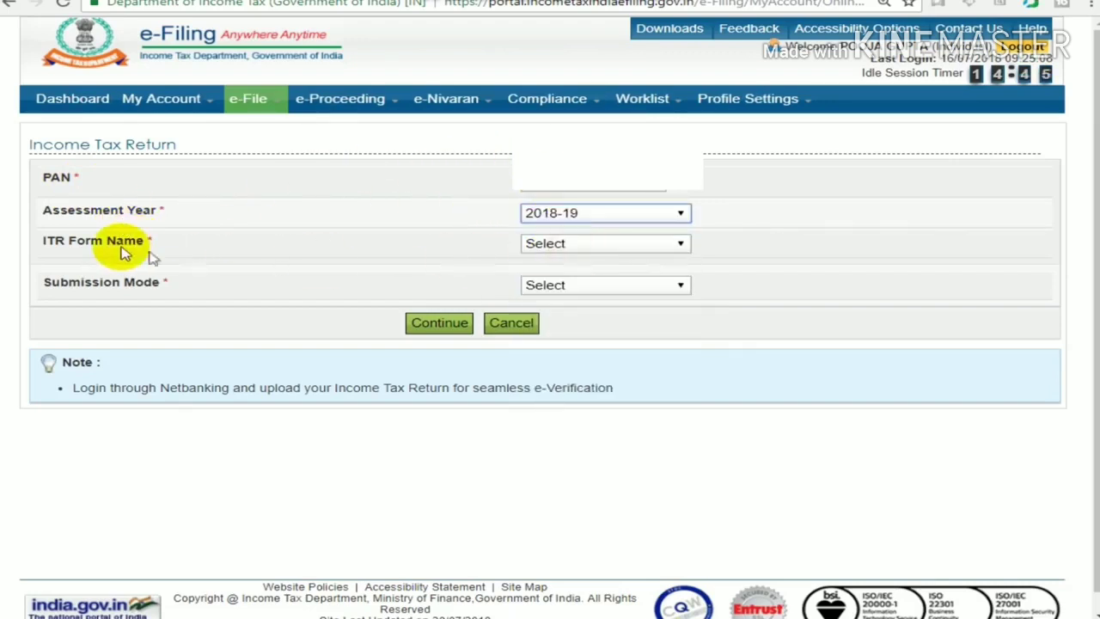
Step: Set the ITR form name to ITR-1 and the submission mode to Prepare and Submit Online
{"action": "left_click", "coordinate": [585, 245]}
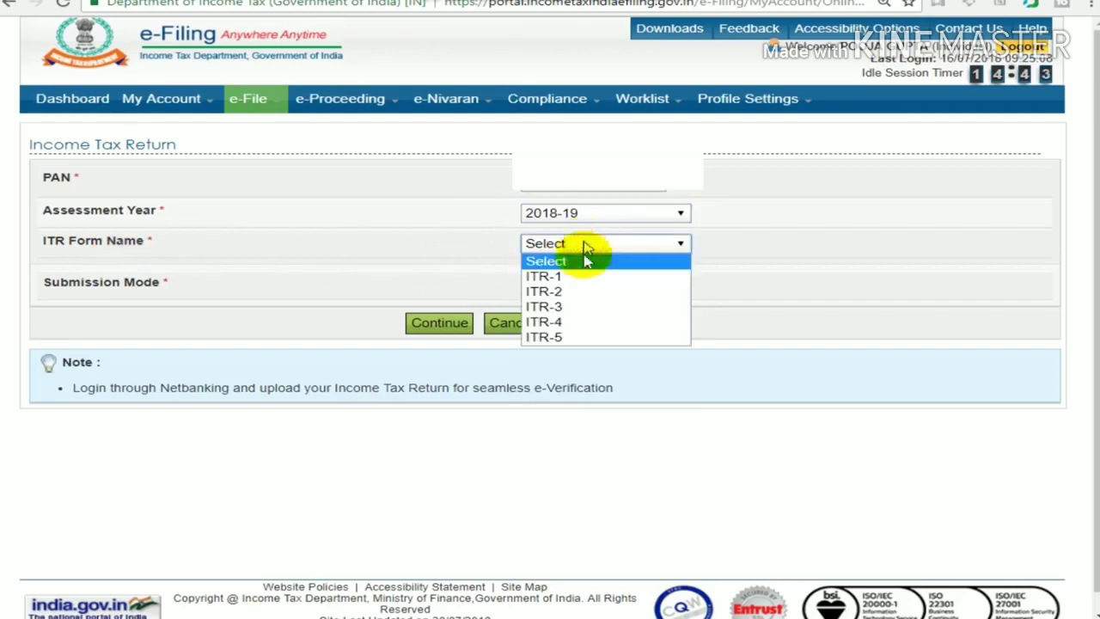
{"action": "left_click", "coordinate": [593, 277]}
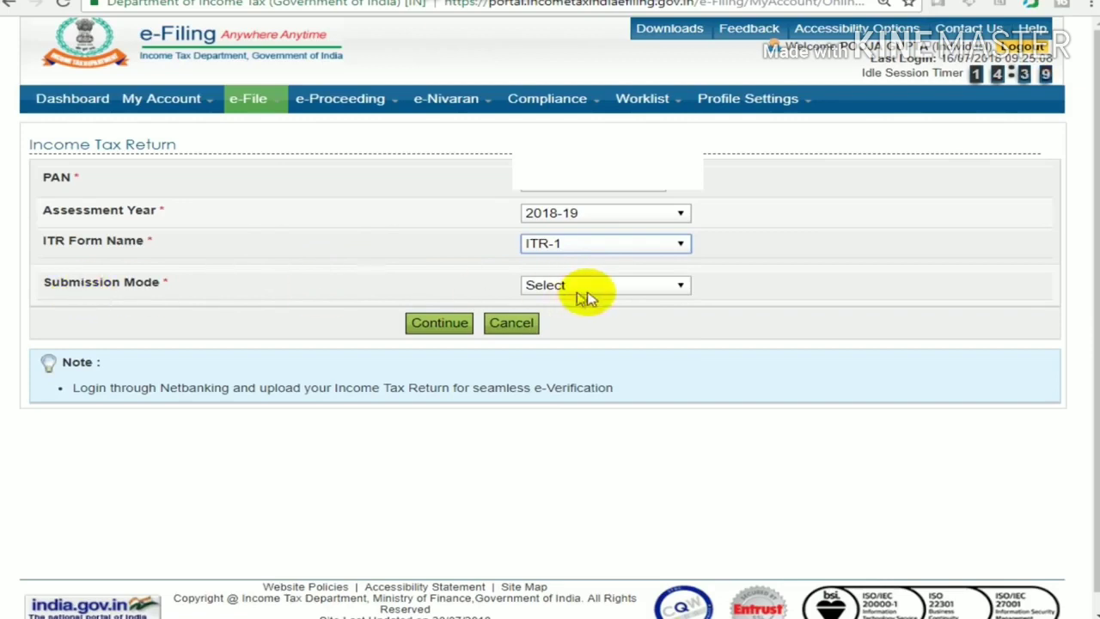
{"action": "left_click", "coordinate": [633, 289]}
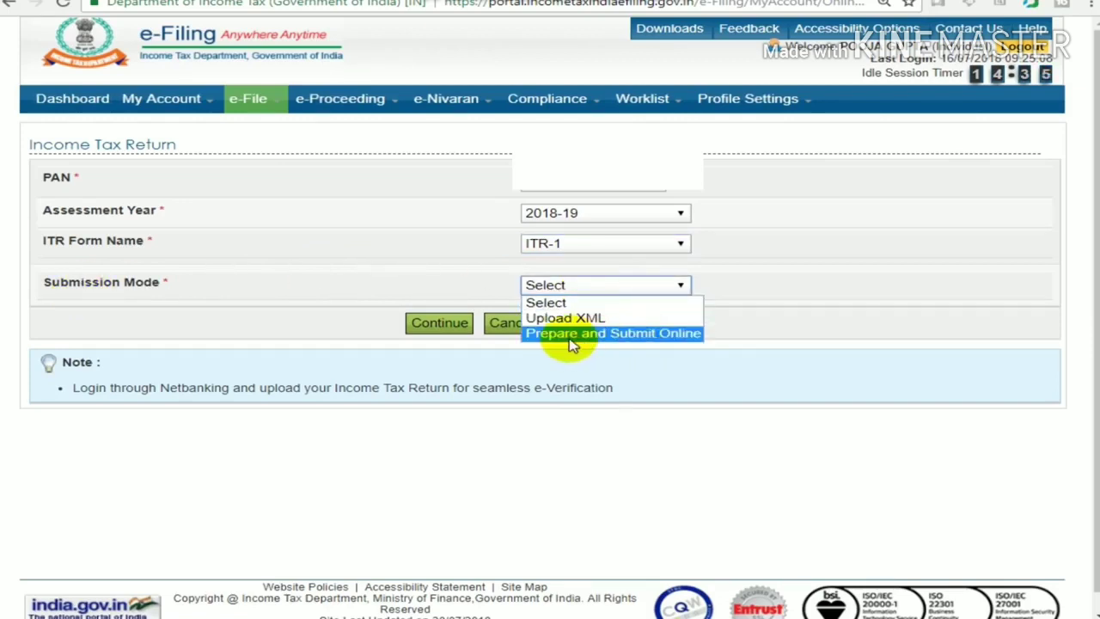
{"action": "left_click", "coordinate": [679, 332]}
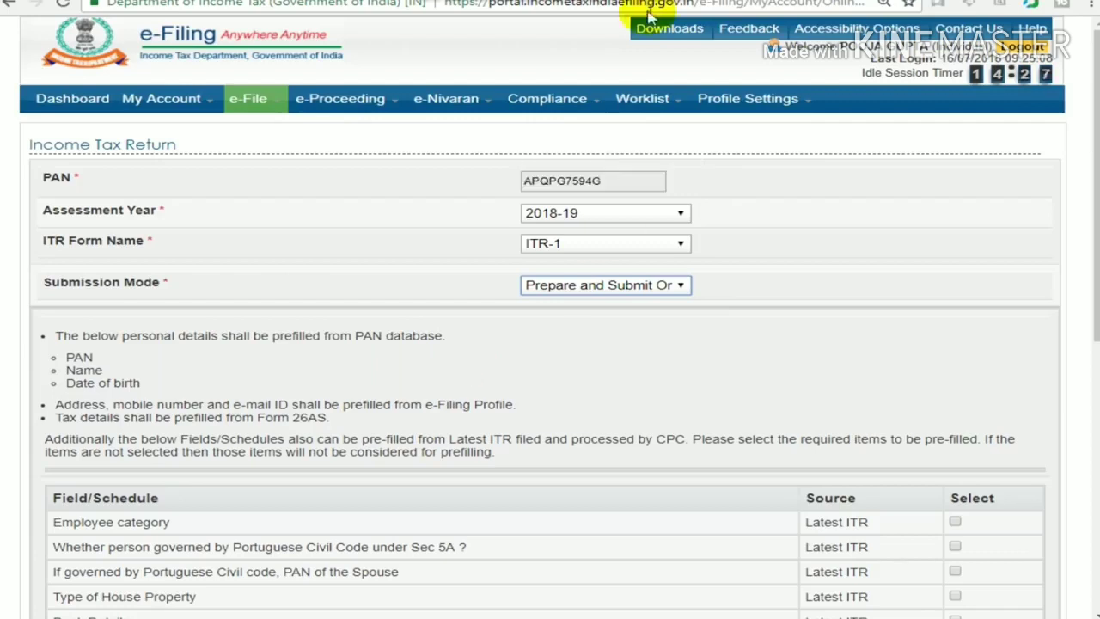
Step: Select all the fields to be prefilled from the latest ITR, plus Salary and Income from other Sources from Form 26AS
{"action": "scroll", "coordinate": [657, 219], "scroll_direction": "down", "scroll_amount": 4}
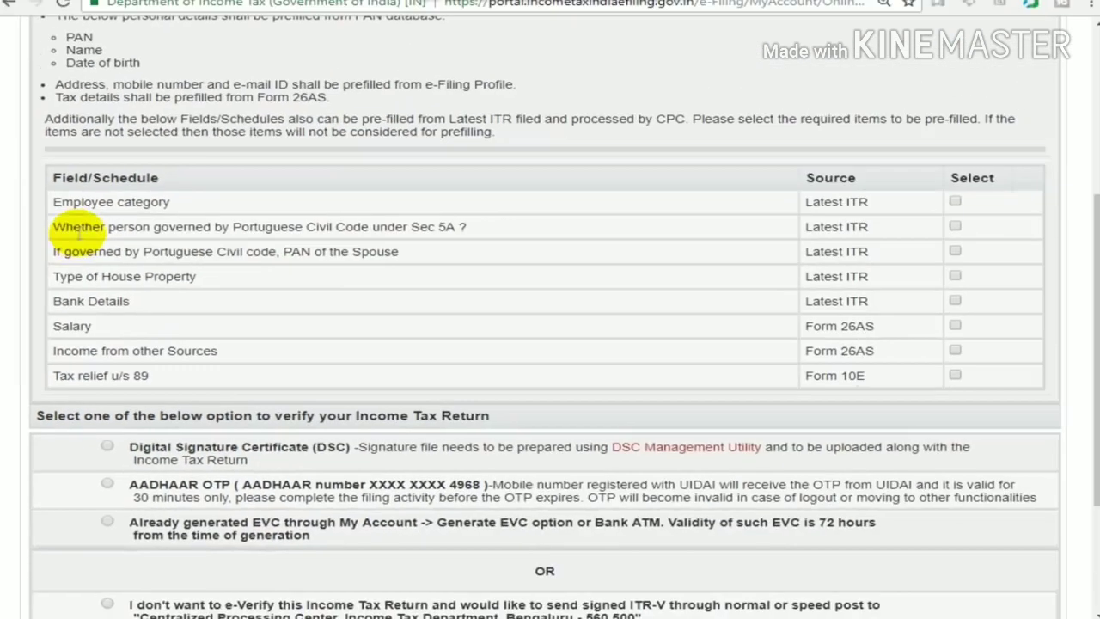
{"action": "left_click", "coordinate": [957, 203]}
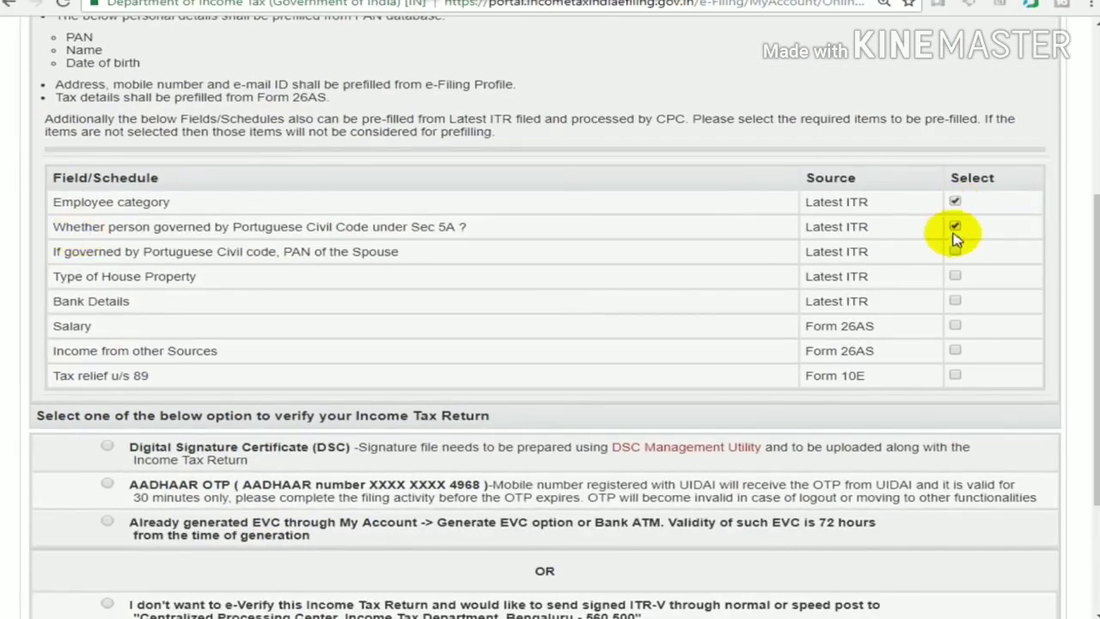
{"action": "left_click", "coordinate": [955, 251]}
{"action": "left_click", "coordinate": [955, 276]}
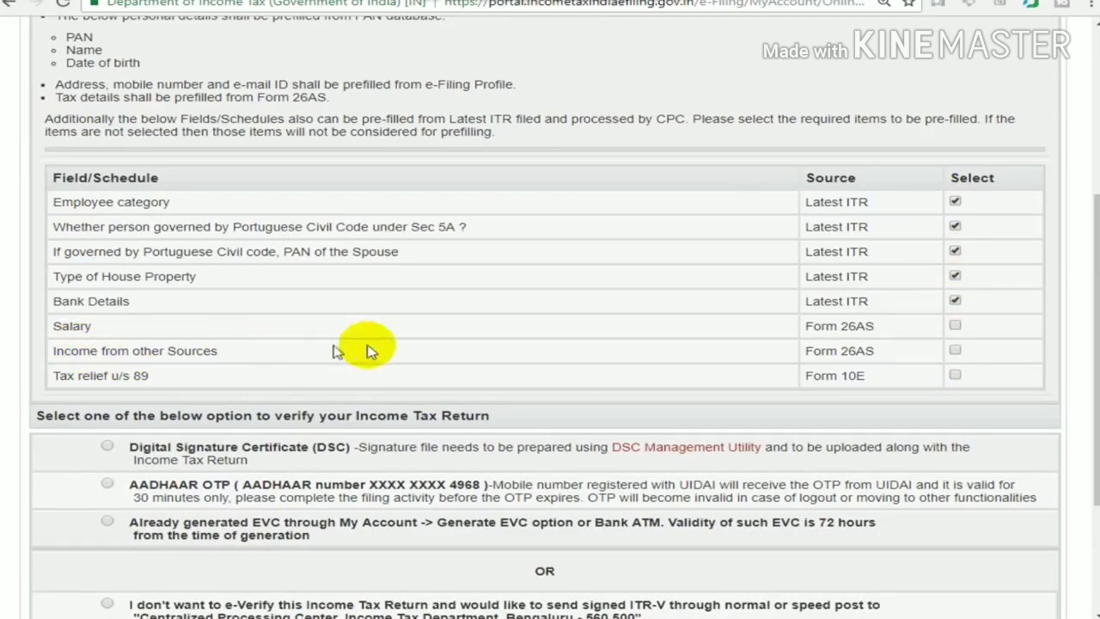
{"action": "left_click", "coordinate": [954, 328]}
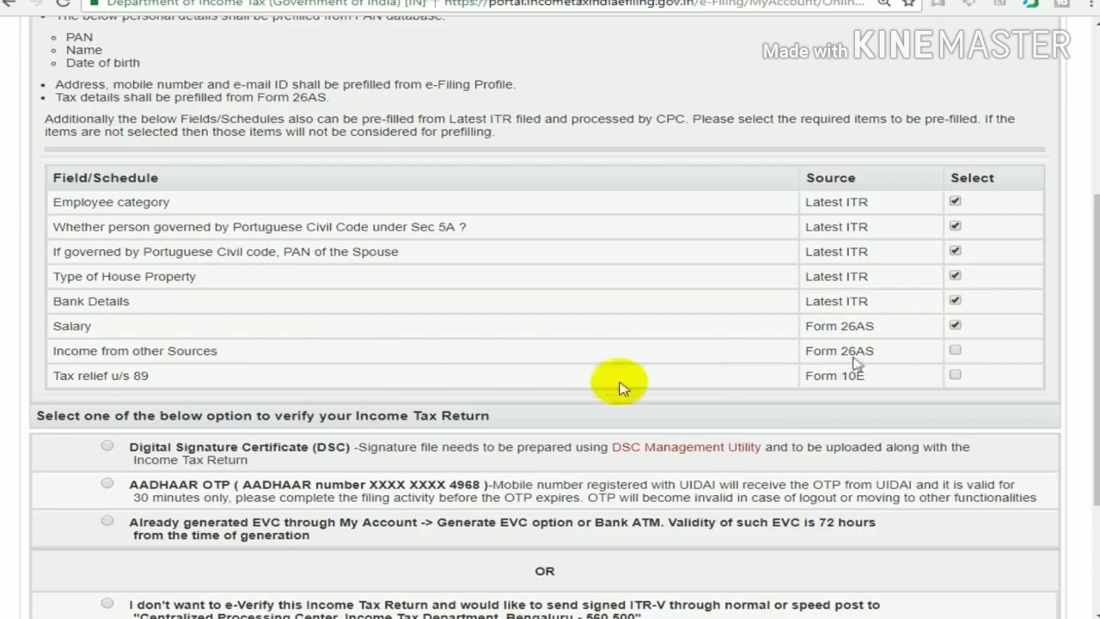
{"action": "left_click", "coordinate": [955, 351]}
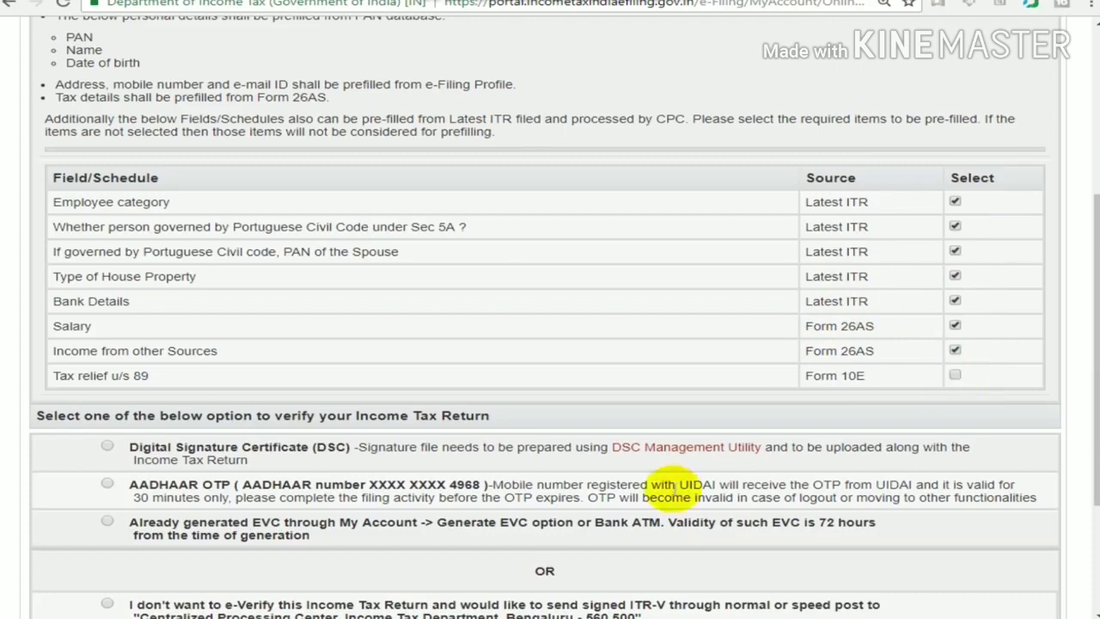
Step: Choose to send the signed ITR-V by post to Bengaluru instead of e-verifying, and continue to the online ITR-1 form
{"action": "scroll", "coordinate": [675, 405], "scroll_direction": "down", "scroll_amount": 2}
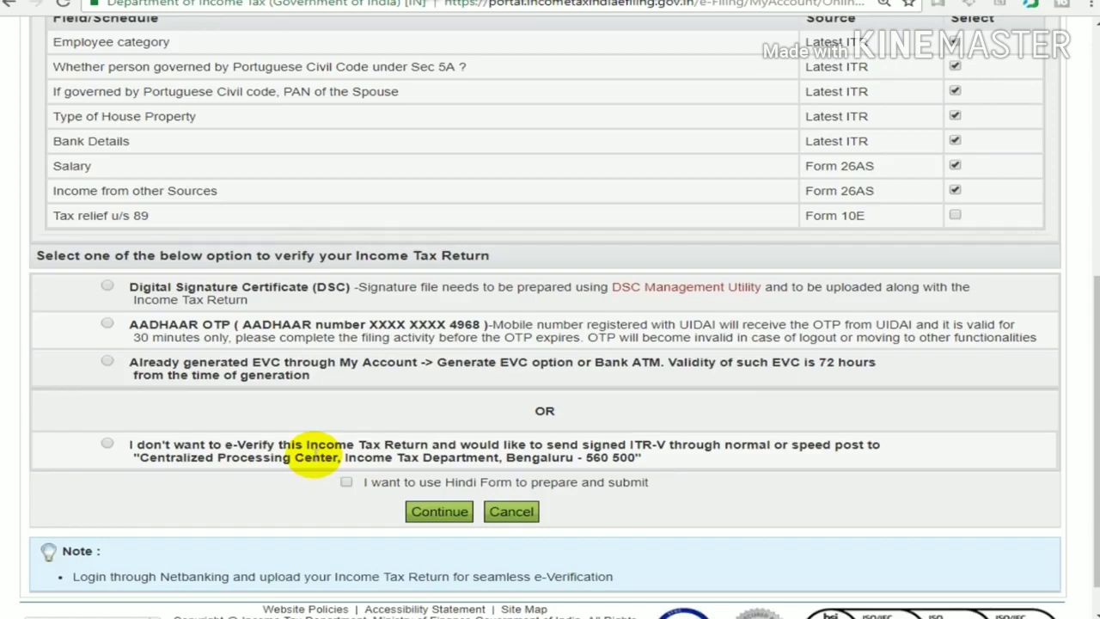
{"action": "left_click", "coordinate": [105, 447]}
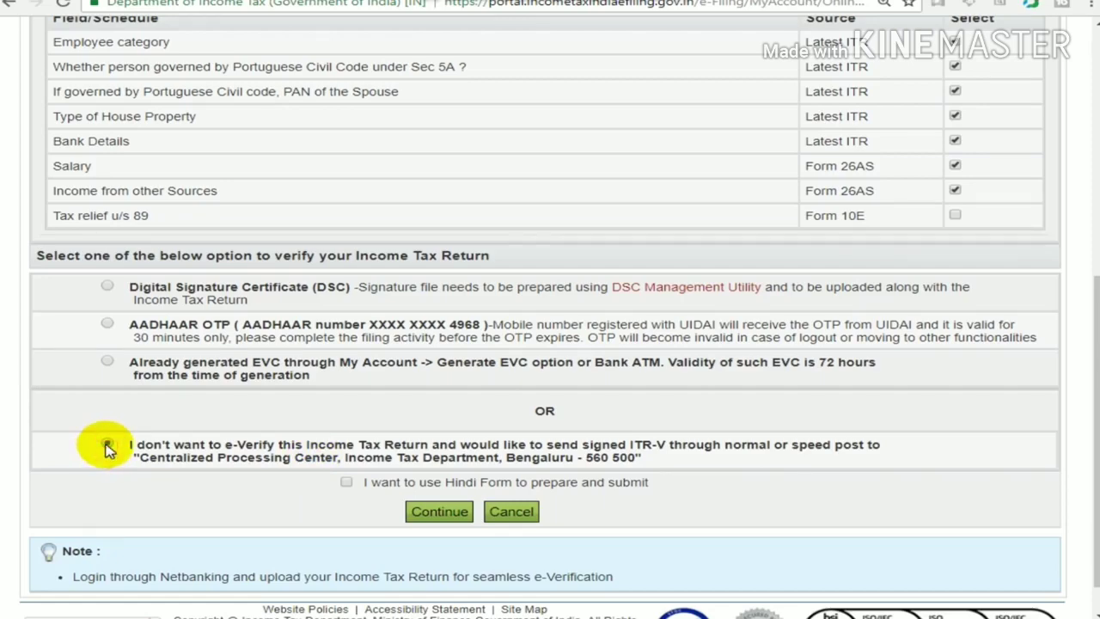
{"action": "left_click", "coordinate": [438, 516]}
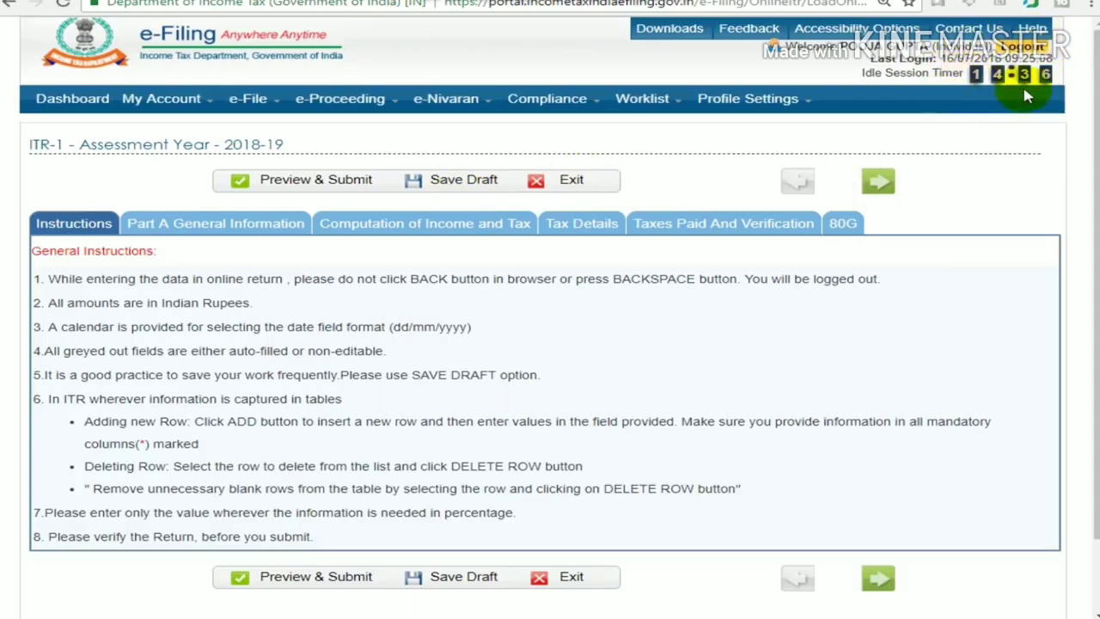
Step: Save a draft of the return and go to the employer and filing details in Part A General Information
{"action": "left_click", "coordinate": [443, 180]}
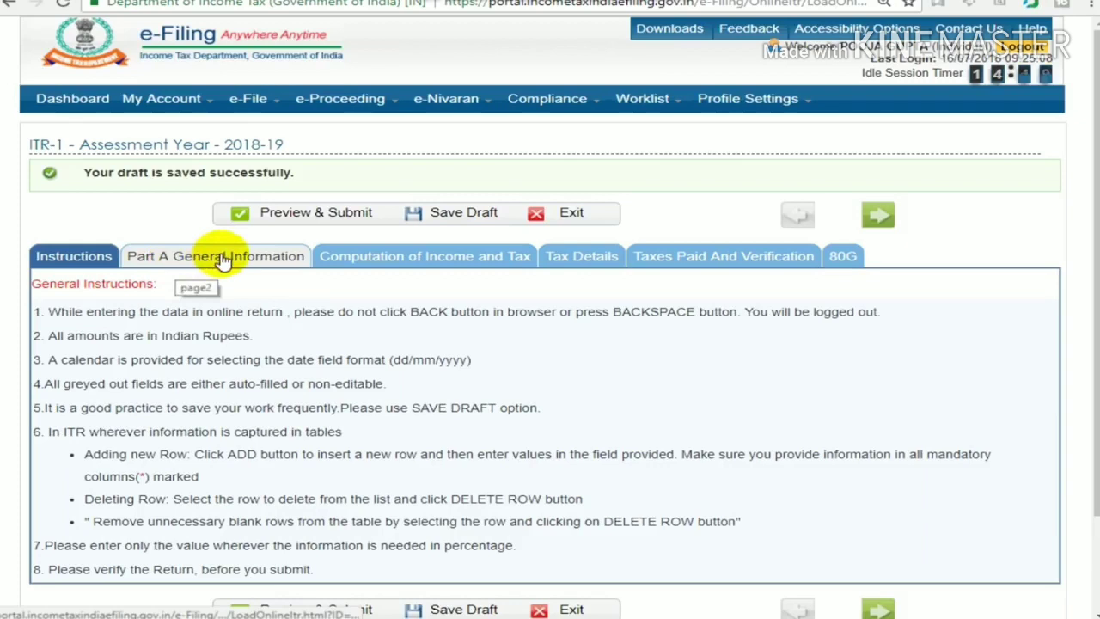
{"action": "left_click", "coordinate": [258, 256]}
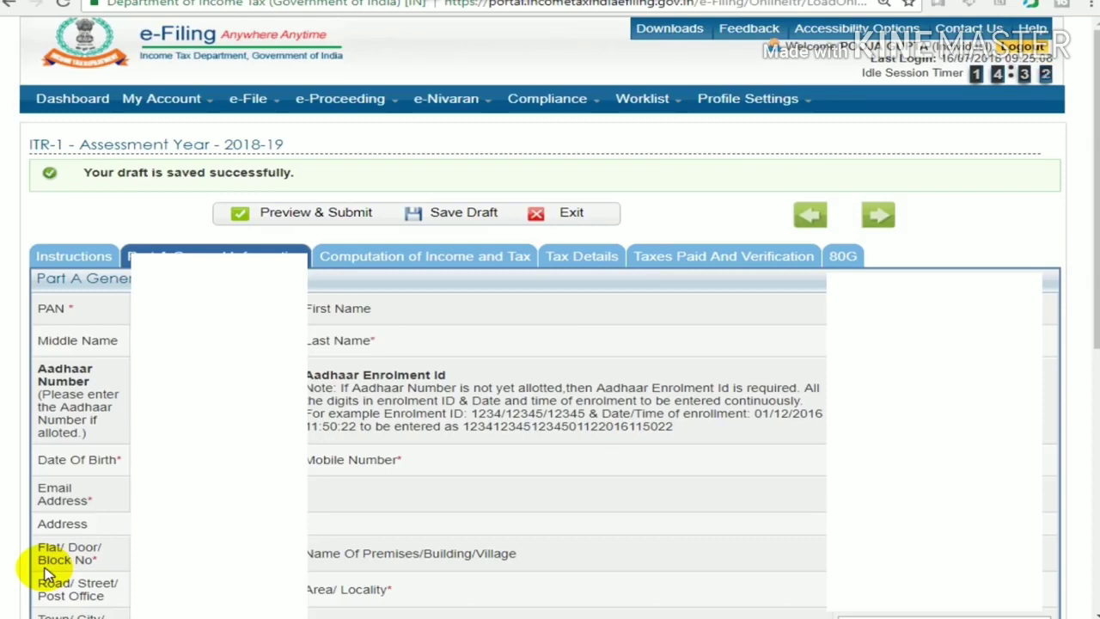
{"action": "scroll", "coordinate": [48, 574], "scroll_direction": "down", "scroll_amount": 10}
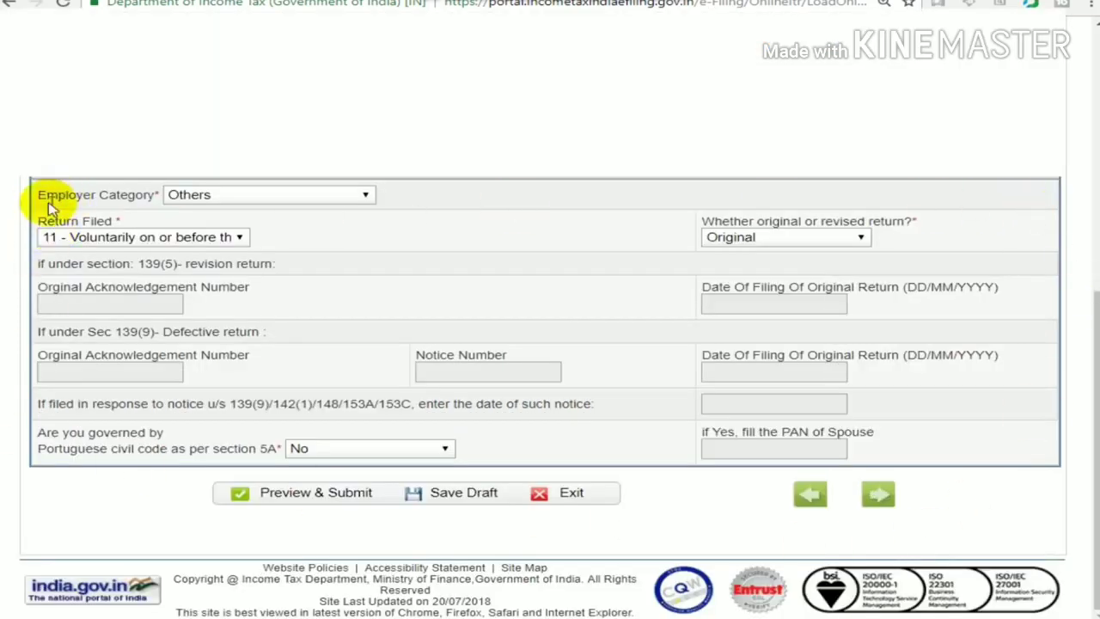
Step: Choose Others as employer category and 11 - Voluntarily on or before the due date under section 139(1), and check the return is Original
{"action": "left_click", "coordinate": [270, 193]}
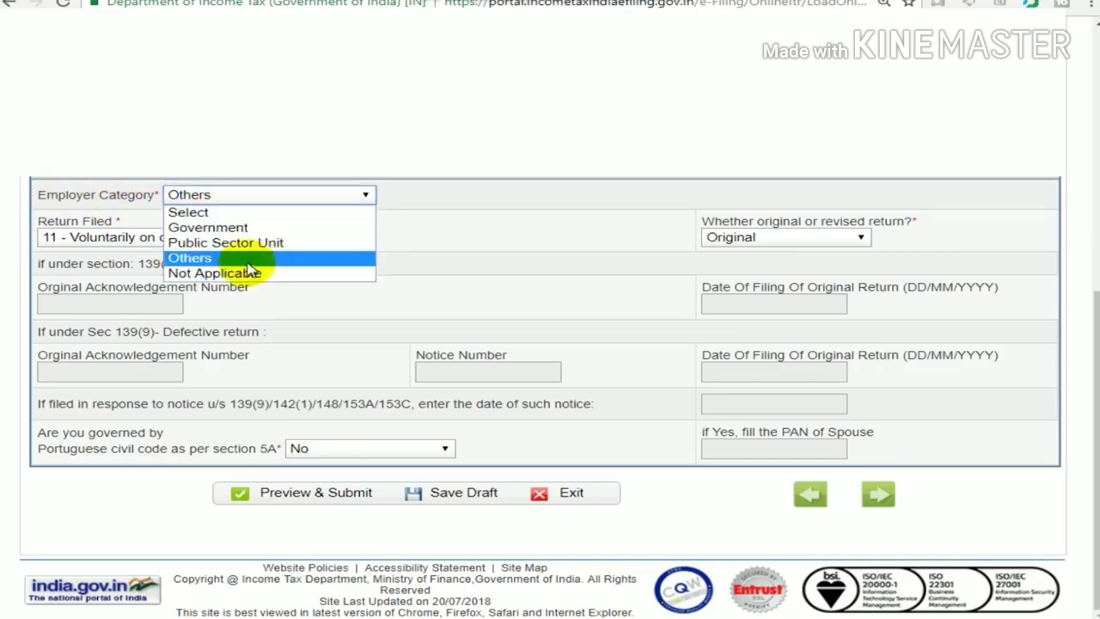
{"action": "left_click", "coordinate": [190, 260]}
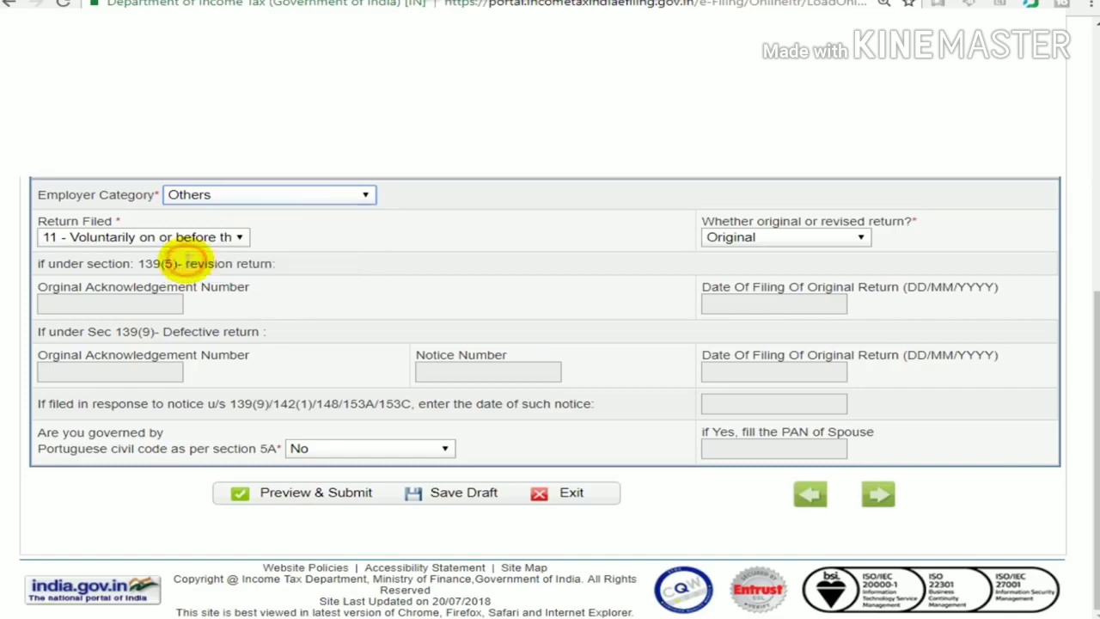
{"action": "left_click", "coordinate": [130, 238]}
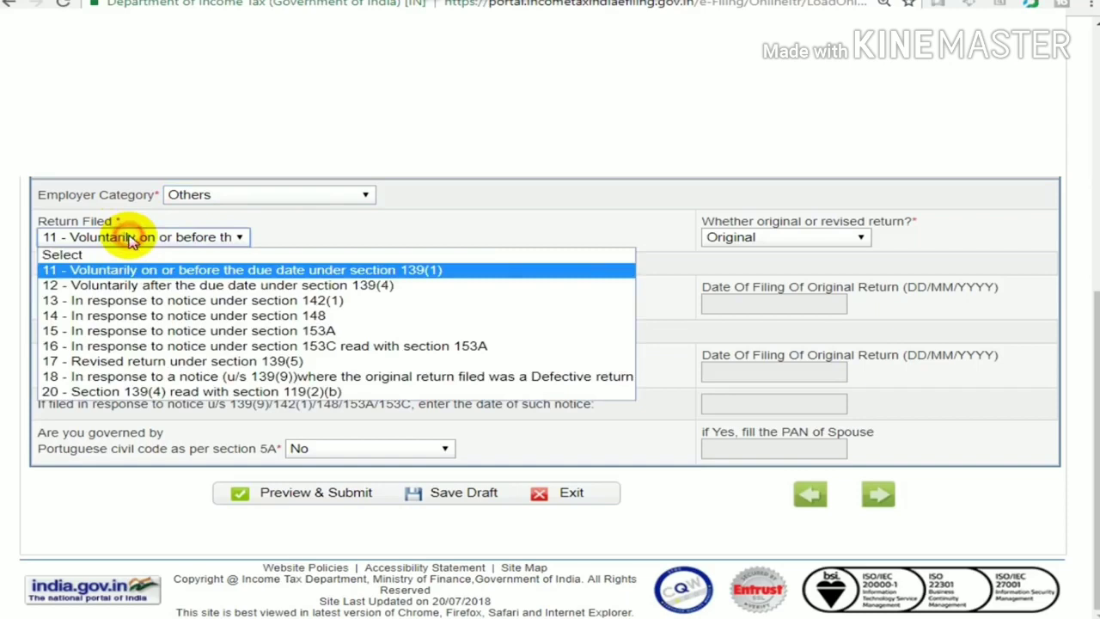
{"action": "left_click", "coordinate": [159, 272]}
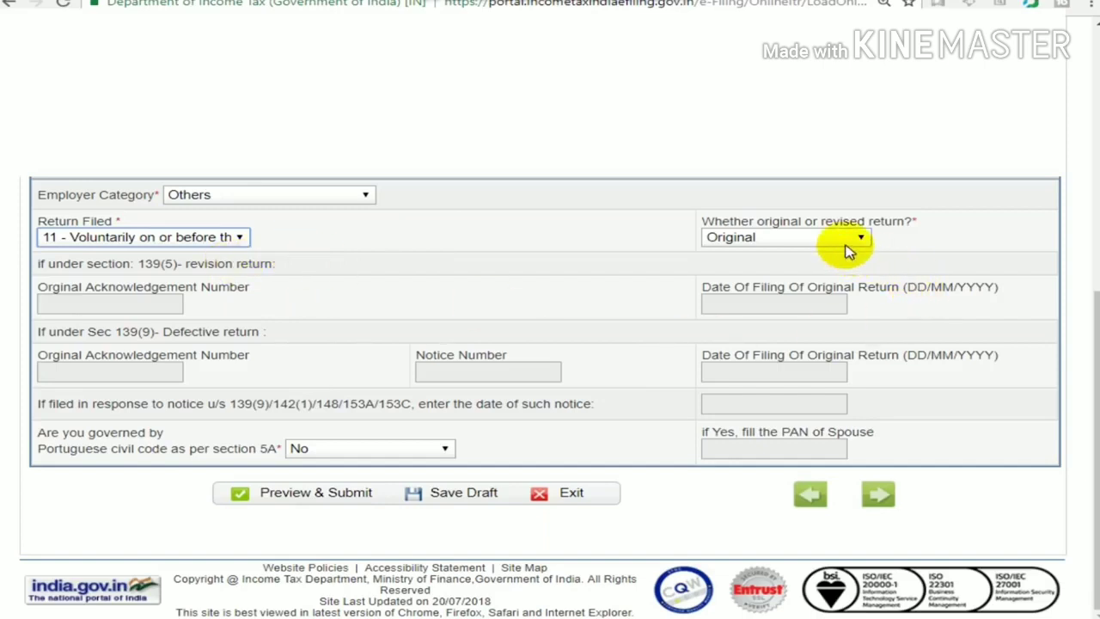
{"action": "left_click", "coordinate": [846, 248]}
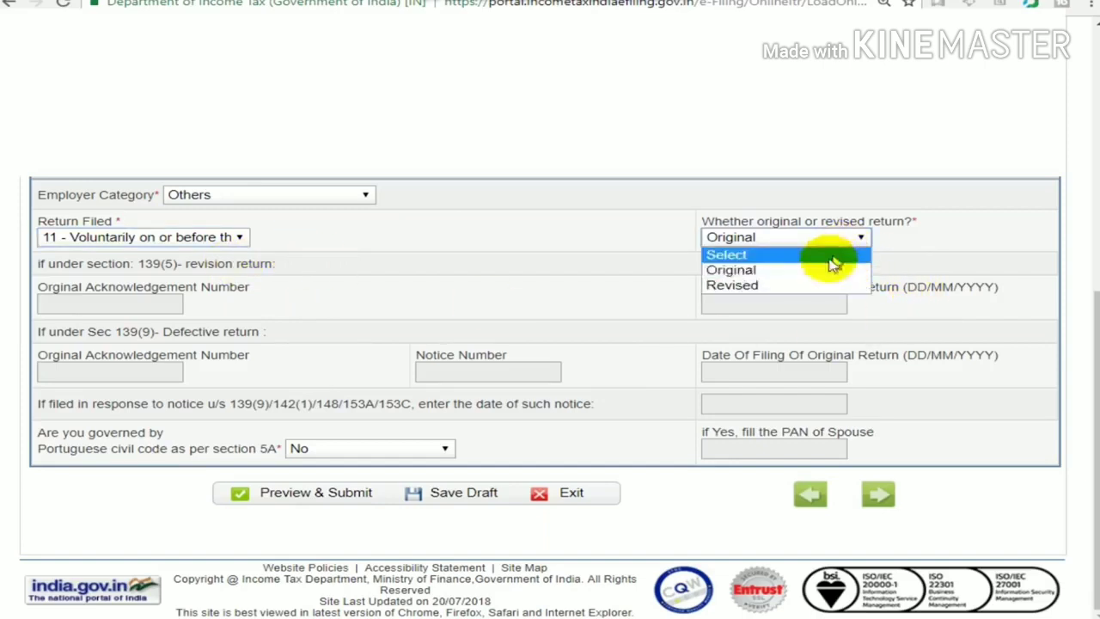
{"action": "left_click", "coordinate": [625, 269]}
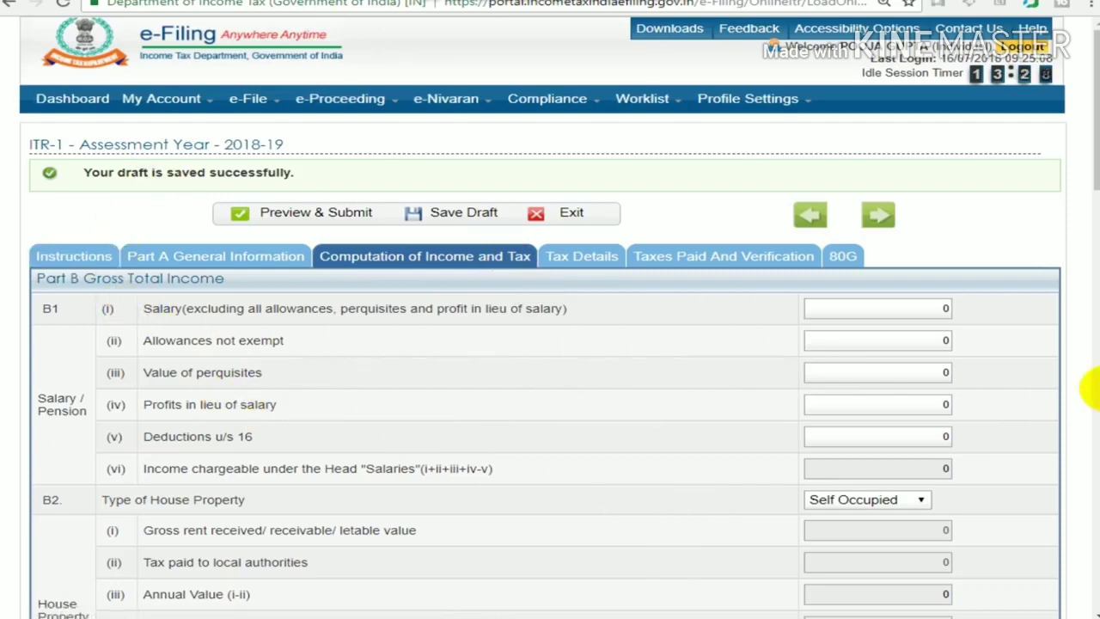
Step: In Computation of Income and Tax, enter 909150 as salary excluding allowances, taken from the Excel income computation
{"action": "left_click", "coordinate": [911, 306]}
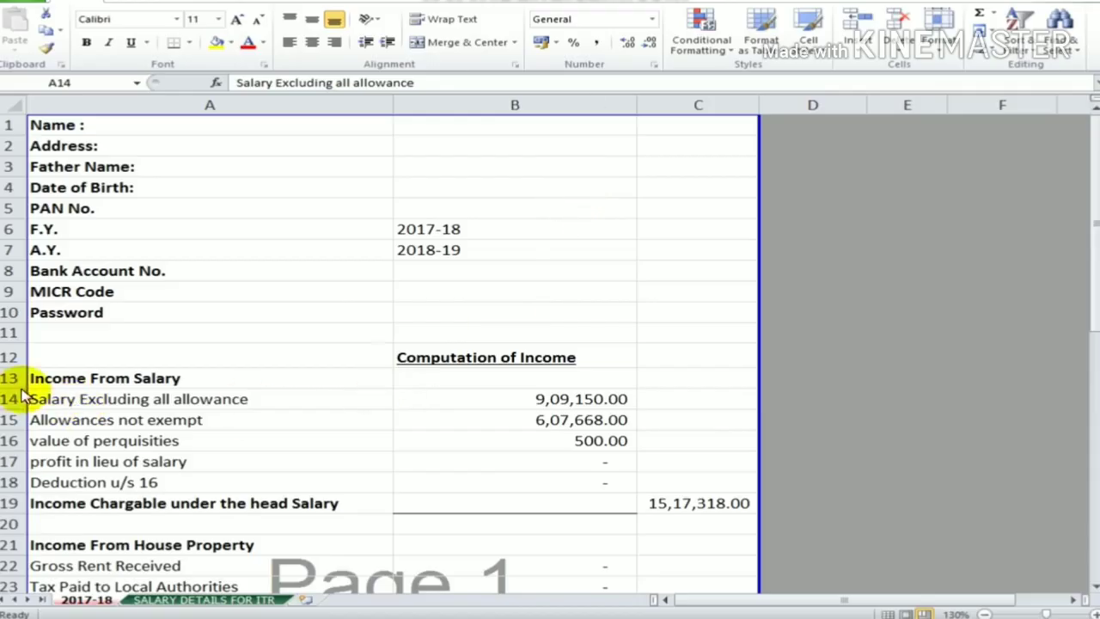
{"action": "left_click", "coordinate": [53, 395]}
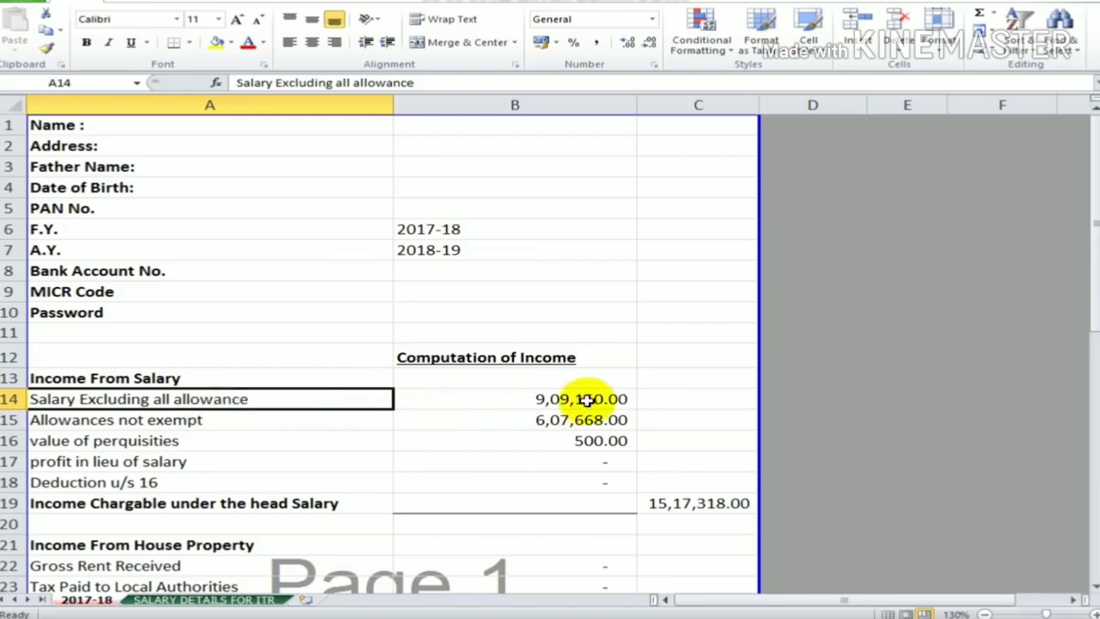
{"action": "left_click", "coordinate": [587, 400]}
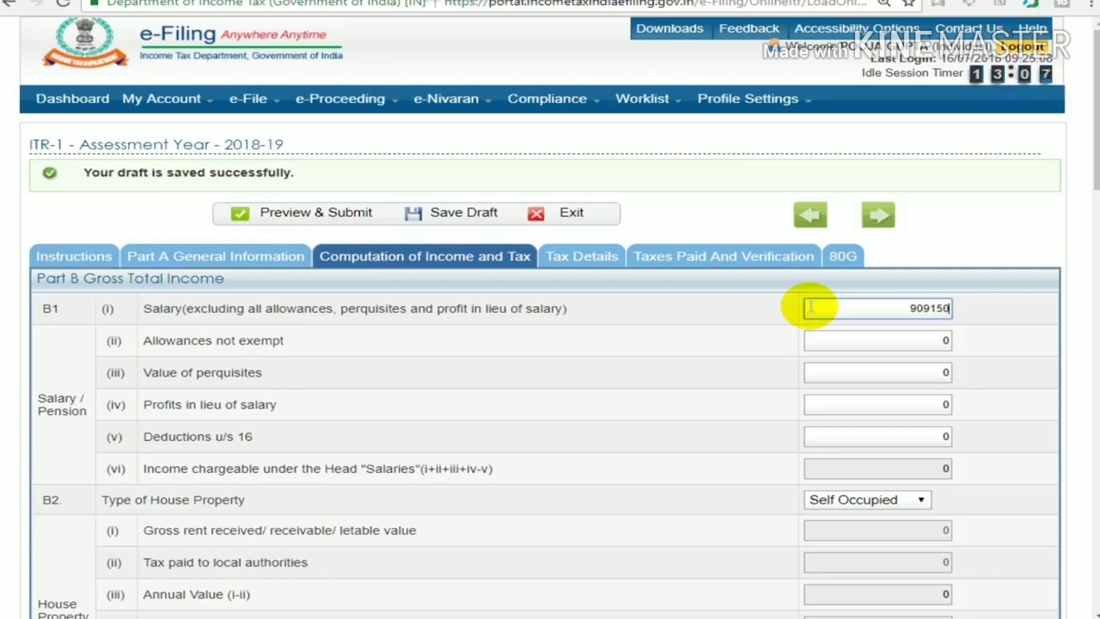
Step: Look up the allowances not exempt in the Excel computation and enter 607668 for them in the return
{"action": "left_click", "coordinate": [842, 345]}
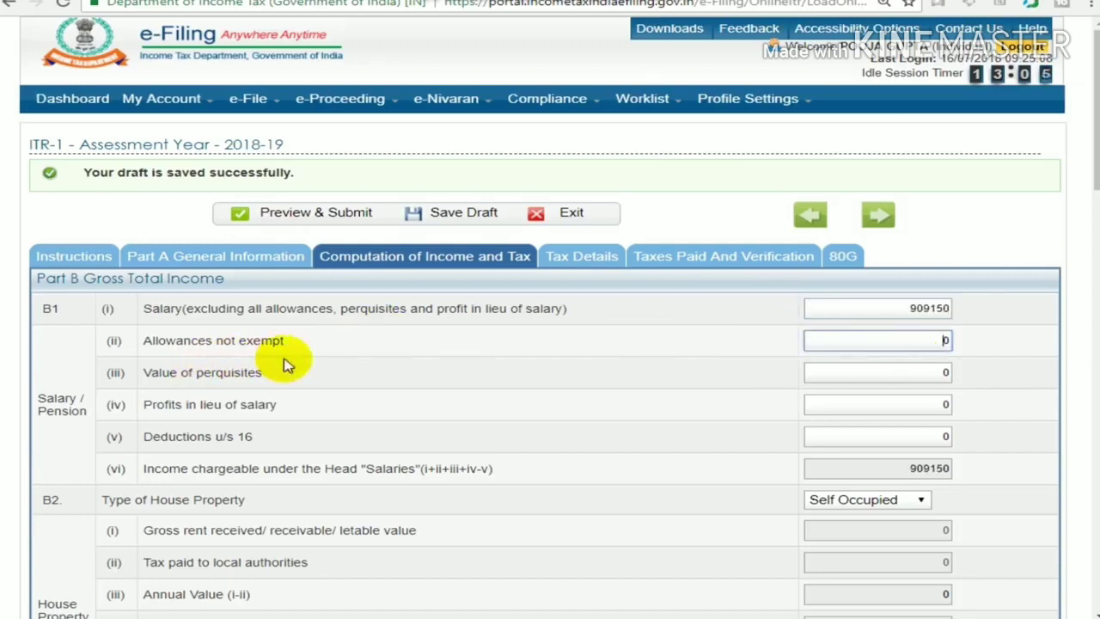
{"action": "key", "text": "alt+Tab"}
{"action": "left_click", "coordinate": [101, 426]}
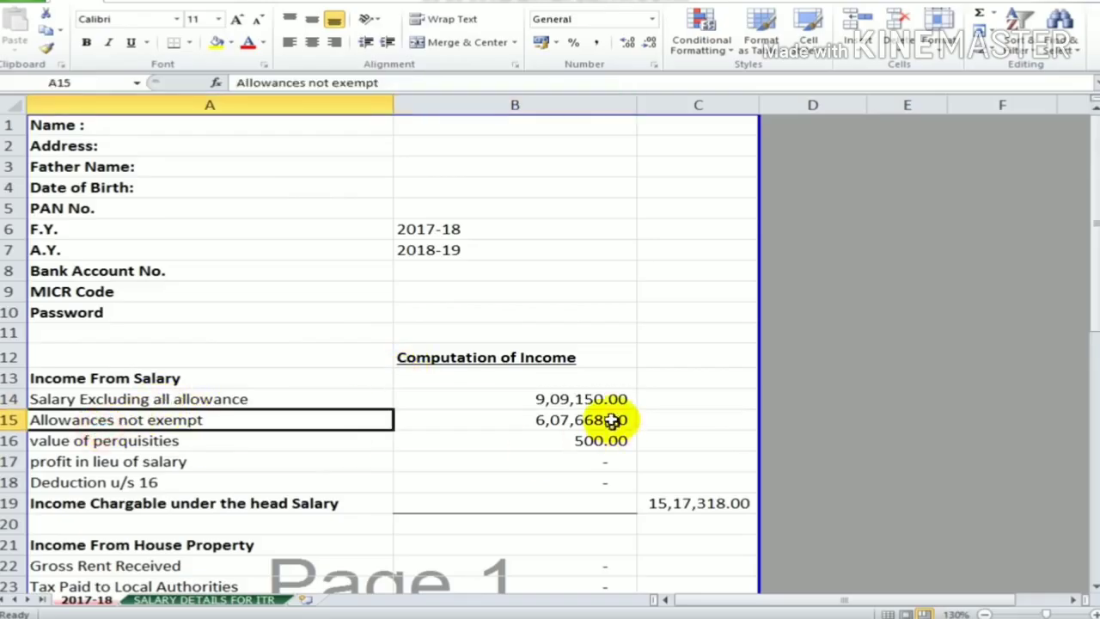
{"action": "left_click", "coordinate": [609, 422]}
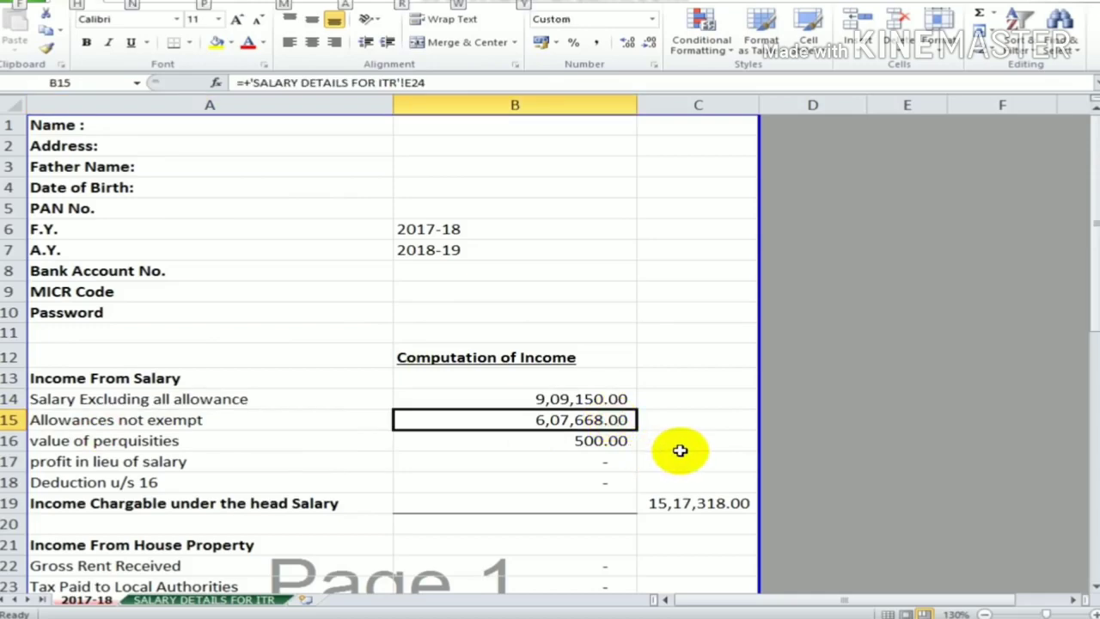
{"action": "key", "text": "alt+Tab"}
{"action": "left_click", "coordinate": [834, 349]}
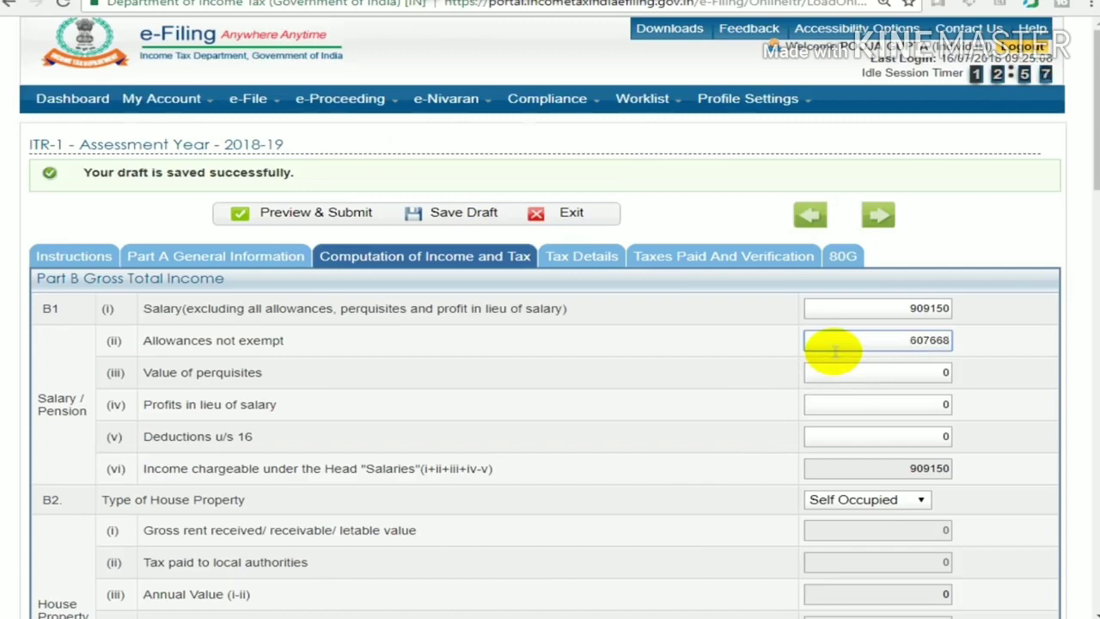
Step: Set the value of perquisites to 500 and check profits in lieu of salary and deductions u/s 16 against the Excel computation
{"action": "left_click", "coordinate": [859, 371]}
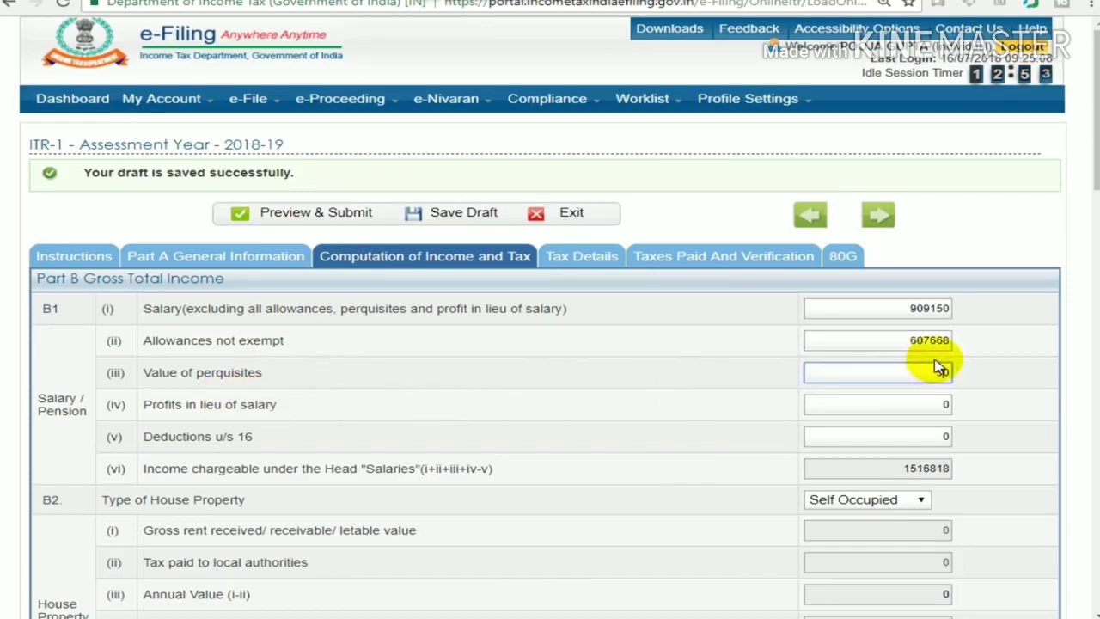
{"action": "type", "text": "500"}
{"action": "left_click", "coordinate": [376, 386]}
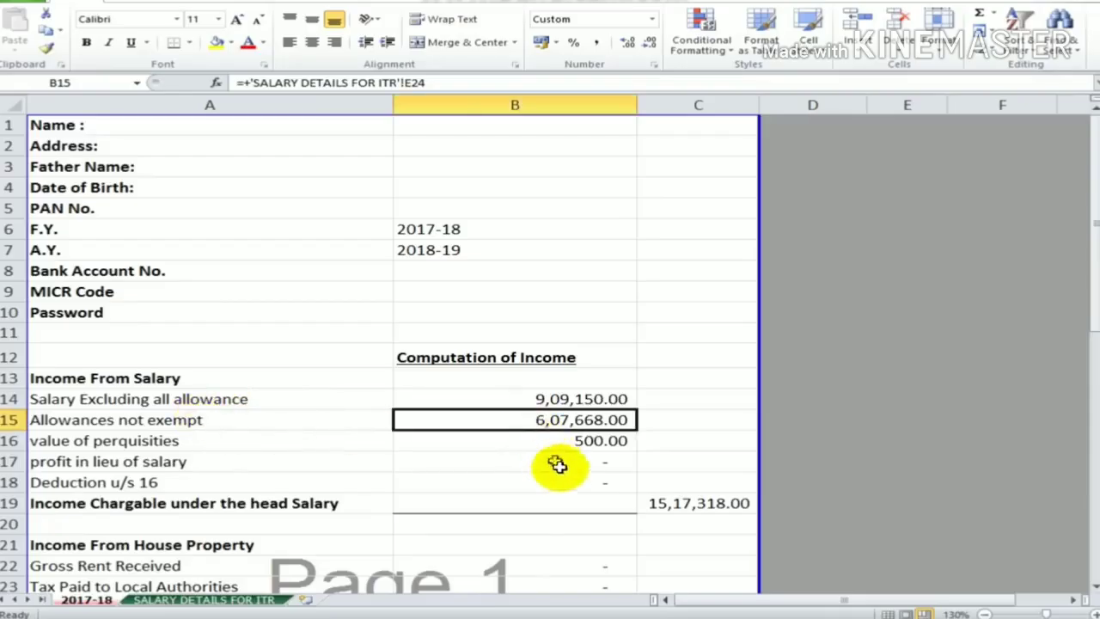
{"action": "left_click", "coordinate": [924, 402]}
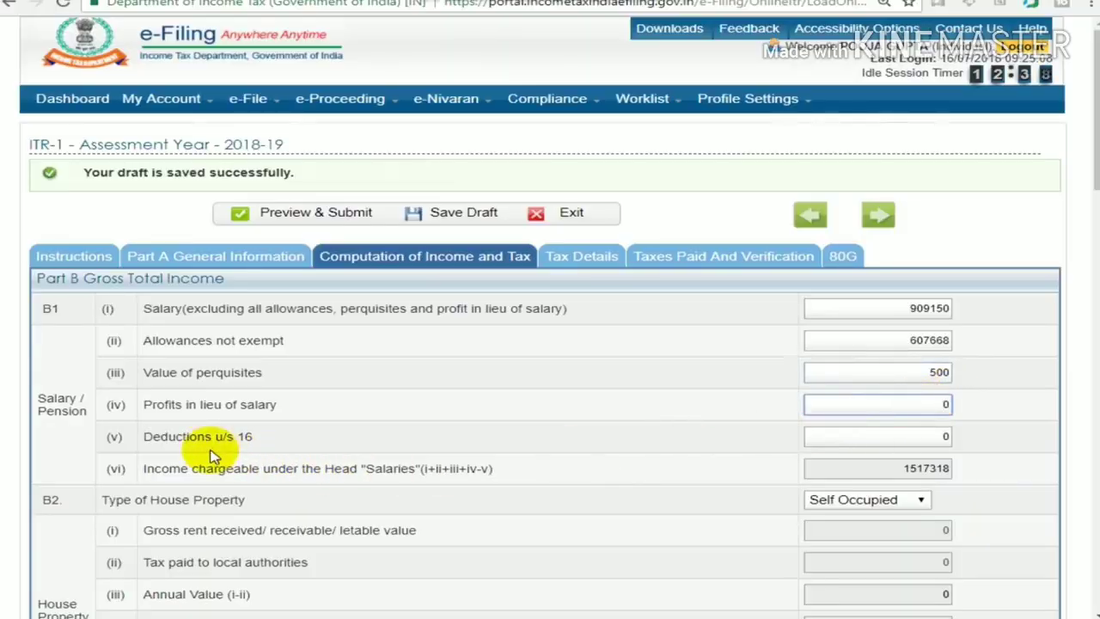
{"action": "left_click", "coordinate": [933, 438]}
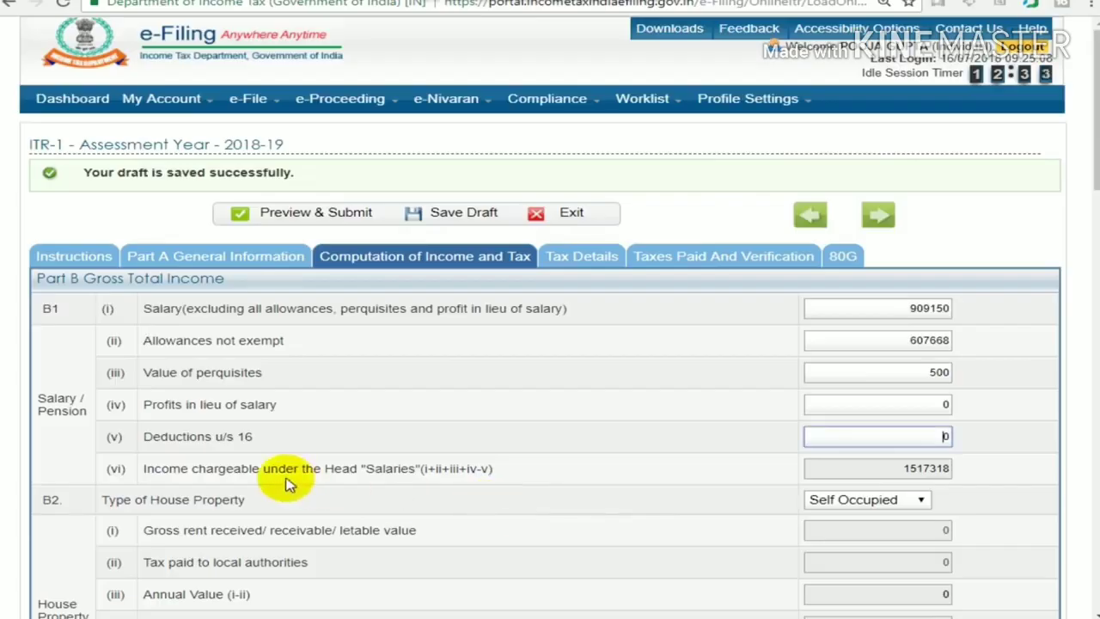
Step: Check the salary total and house property figures in the Excel computation, and set the return's type of house property to Self Occupied
{"action": "scroll", "coordinate": [290, 413], "scroll_direction": "down", "scroll_amount": 3}
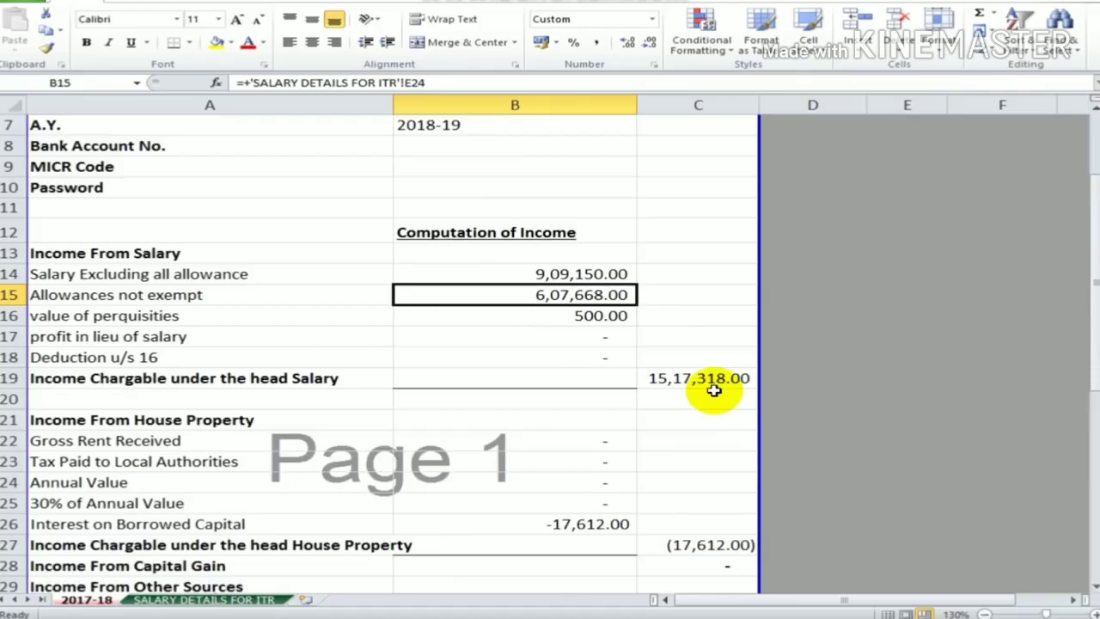
{"action": "scroll", "coordinate": [576, 441], "scroll_direction": "down", "scroll_amount": 1}
{"action": "left_click", "coordinate": [560, 461]}
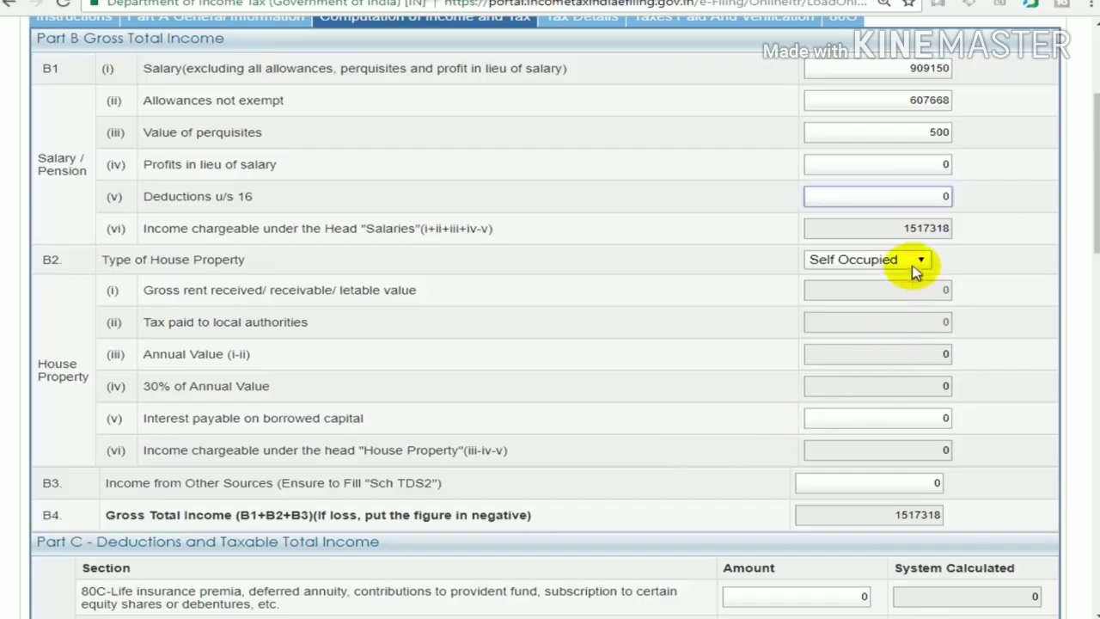
{"action": "left_click", "coordinate": [916, 264]}
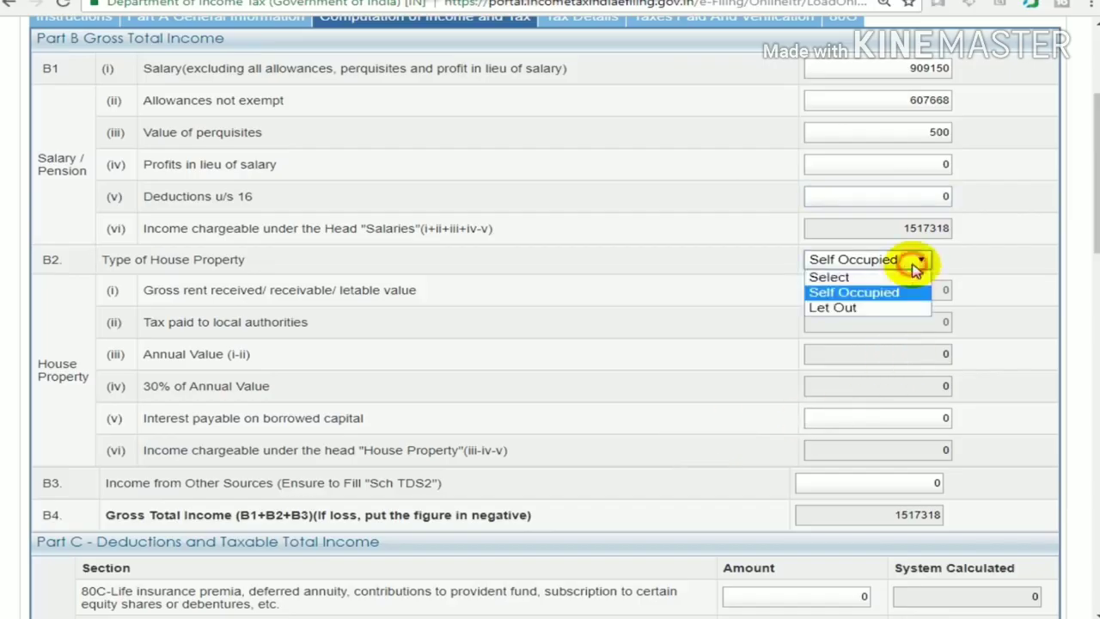
{"action": "left_click", "coordinate": [902, 294]}
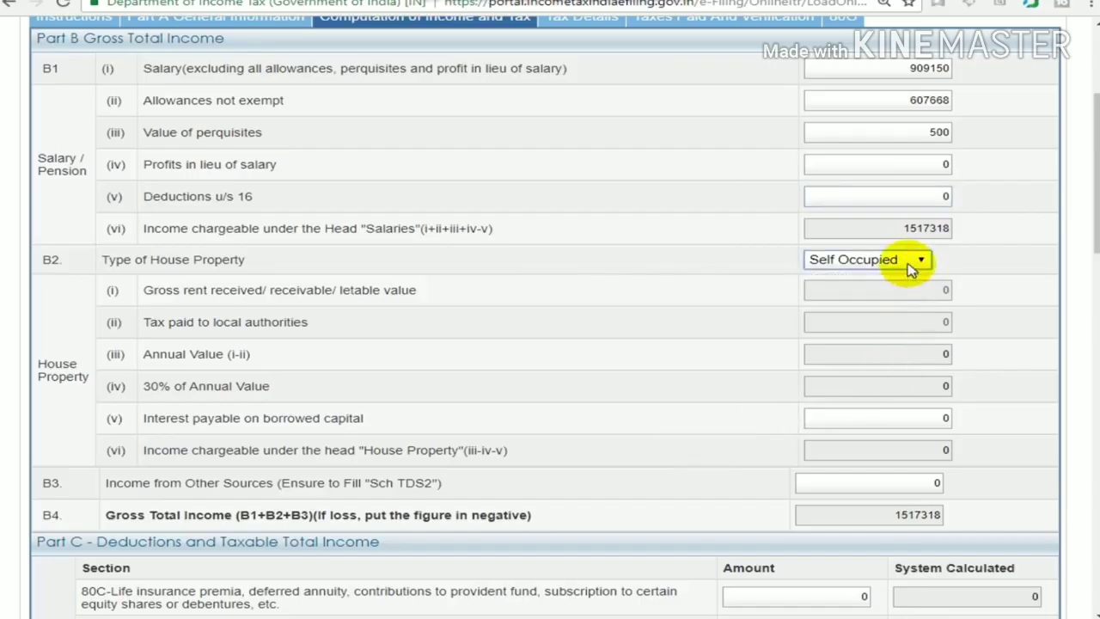
{"action": "left_click", "coordinate": [911, 267]}
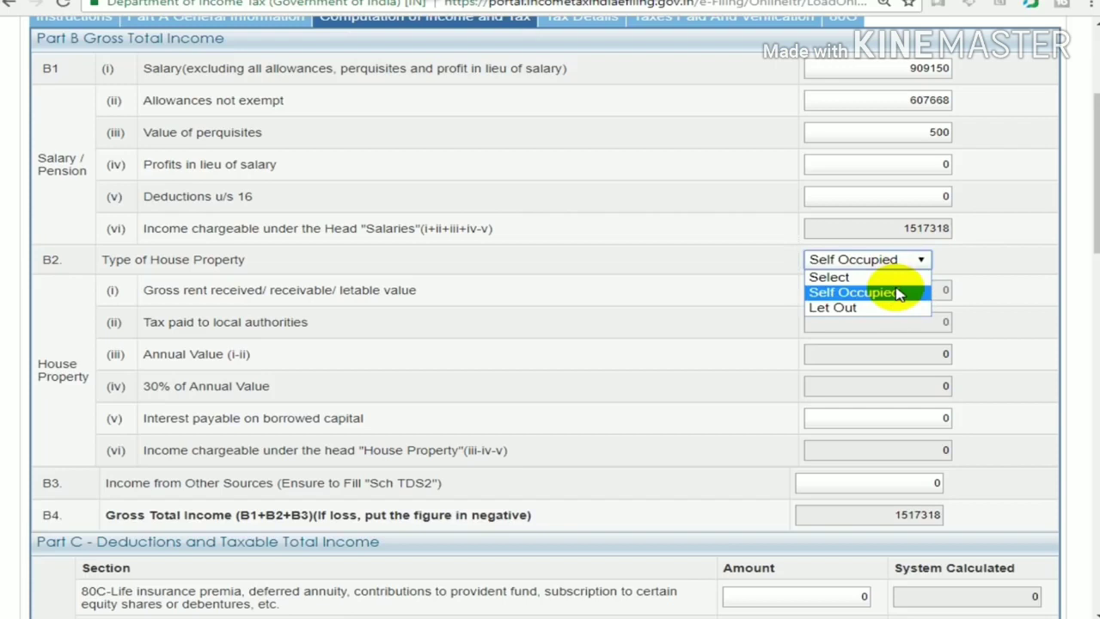
{"action": "left_click", "coordinate": [899, 293]}
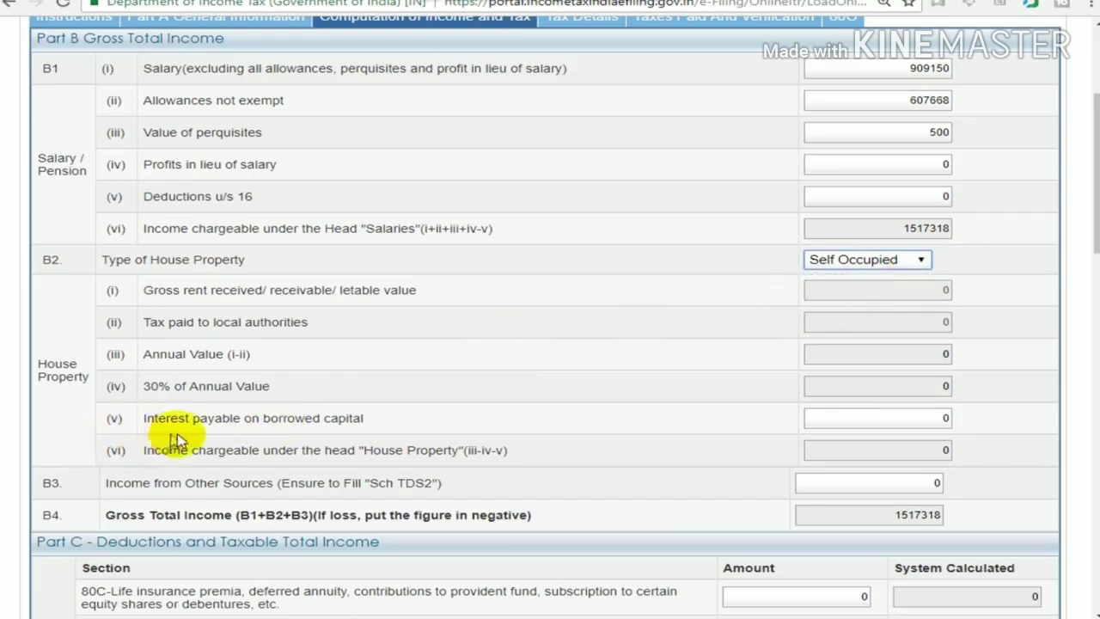
Step: Enter 17612 as interest payable on borrowed capital and, from the bank interest in the Excel computation, 5000 as income from other sources
{"action": "left_click", "coordinate": [917, 416]}
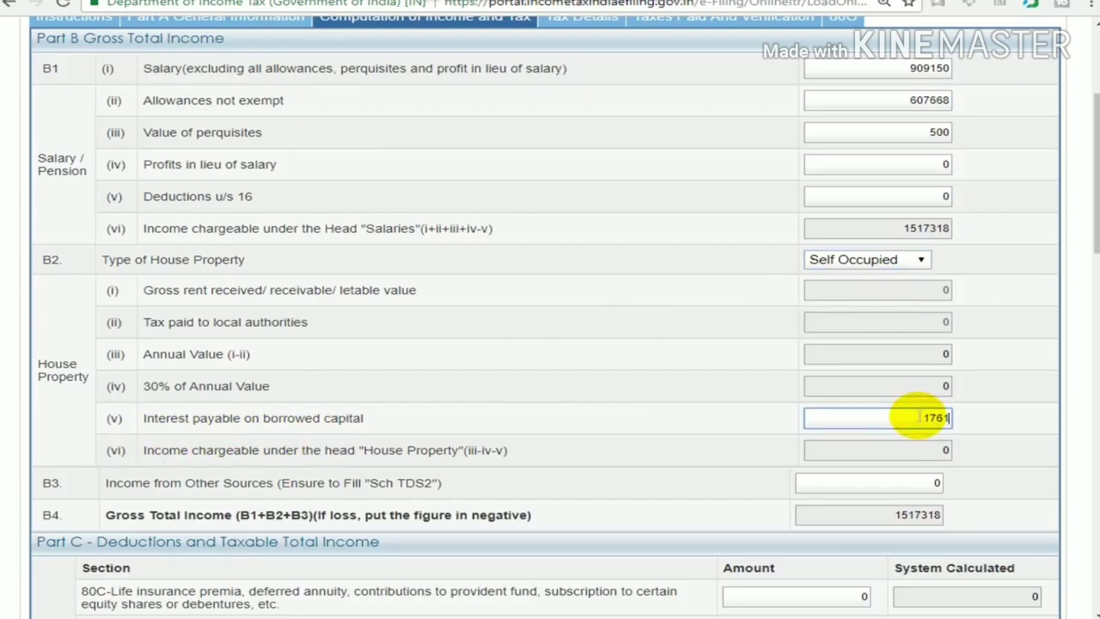
{"action": "left_click", "coordinate": [640, 459]}
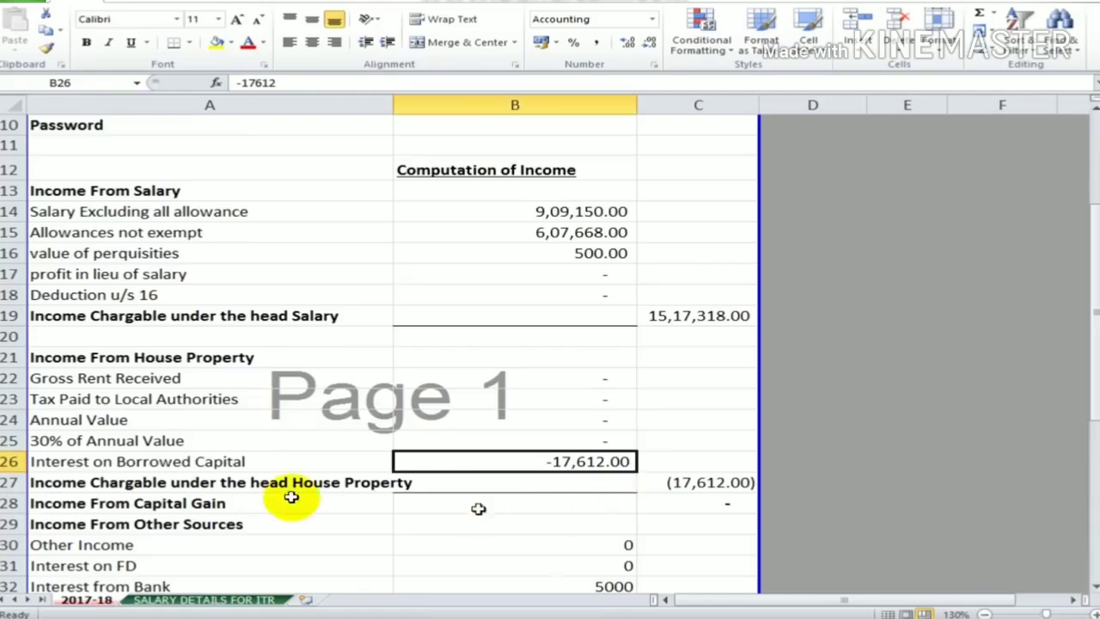
{"action": "scroll", "coordinate": [289, 496], "scroll_direction": "down", "scroll_amount": 2}
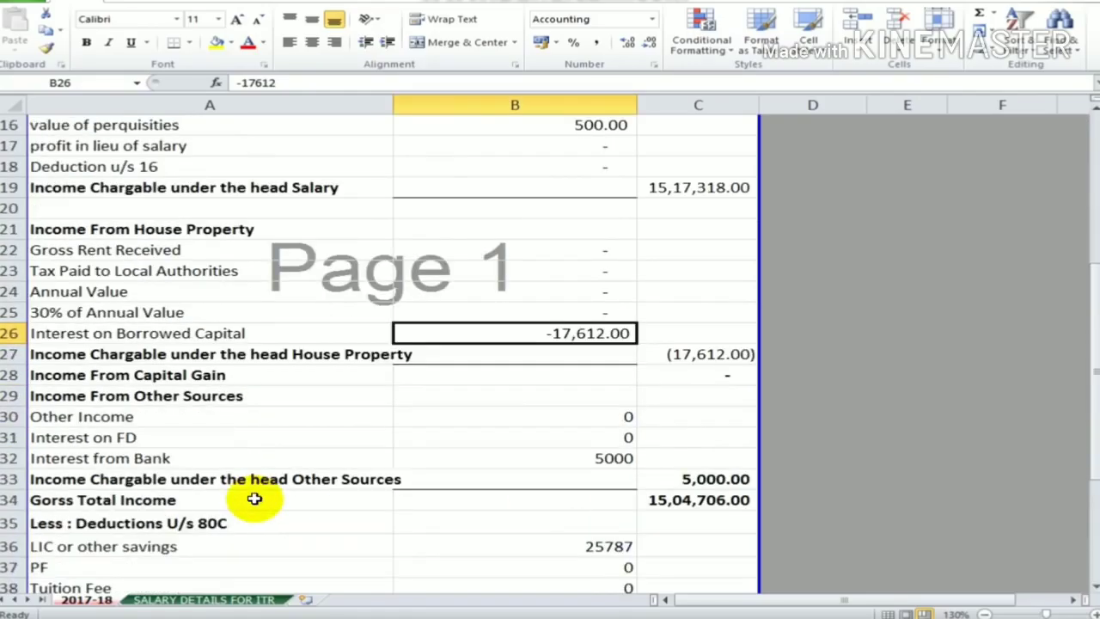
{"action": "left_click", "coordinate": [90, 459]}
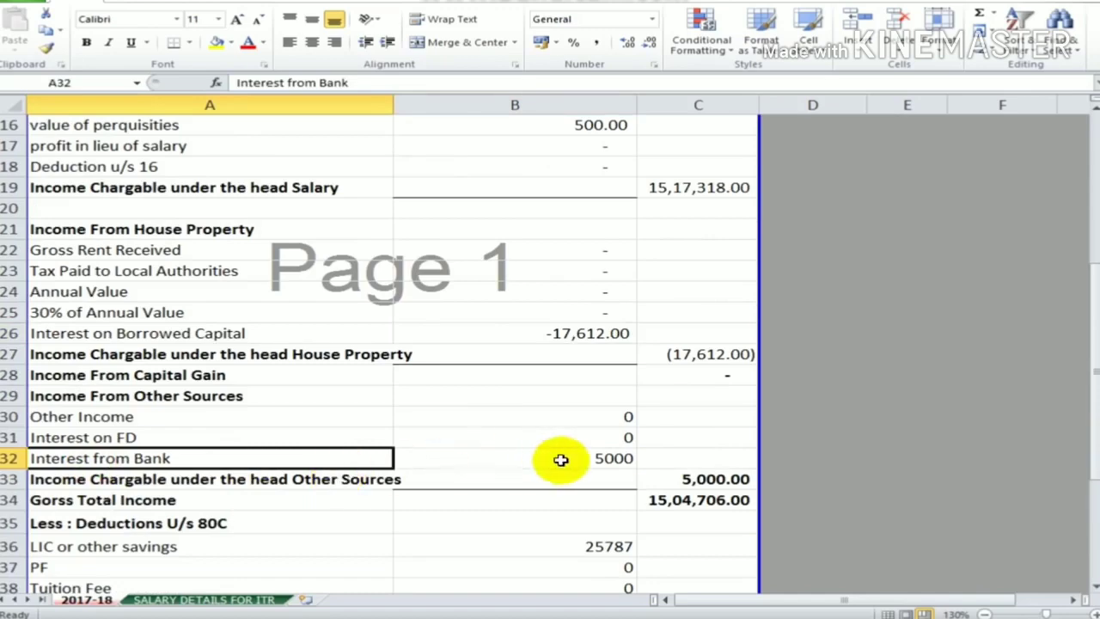
{"action": "left_click", "coordinate": [563, 458]}
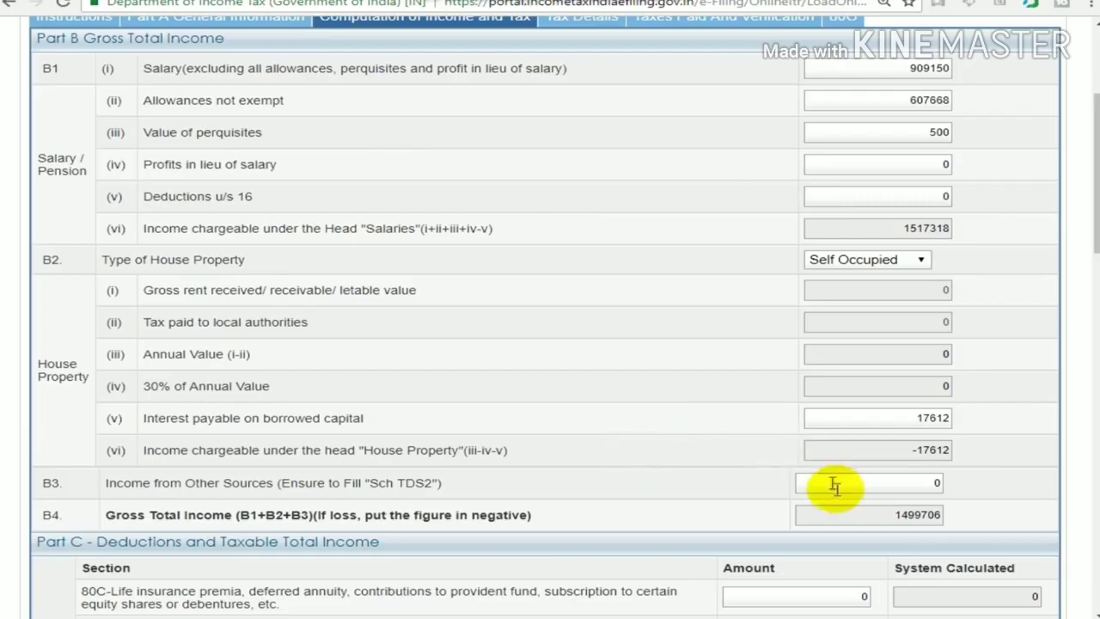
{"action": "left_click", "coordinate": [881, 483]}
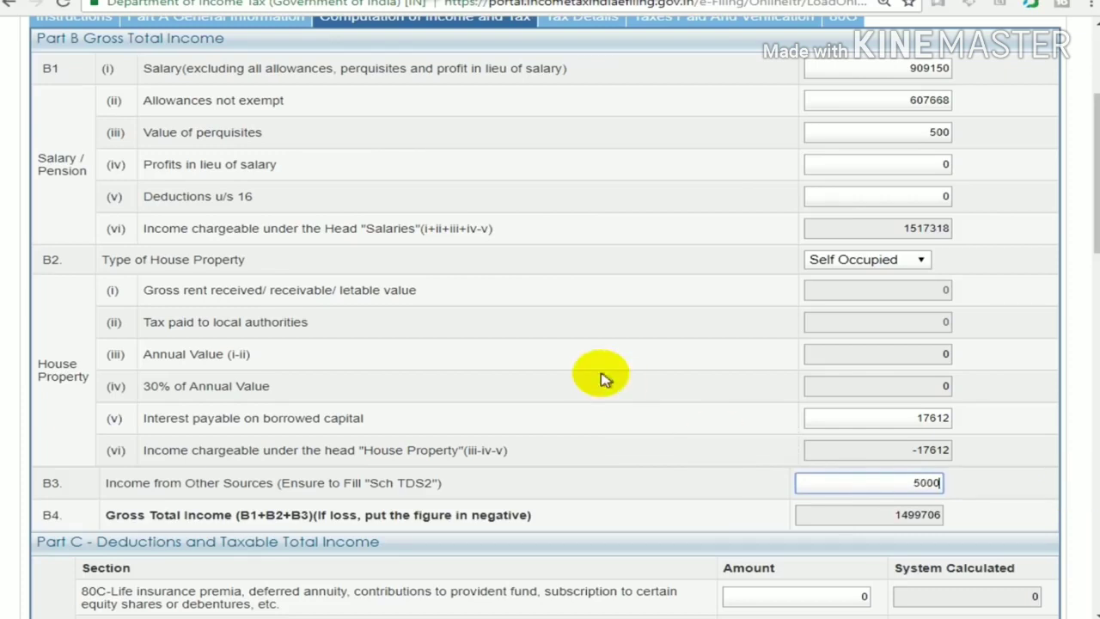
Step: Examine the section 80C row of the return and the 80C savings items, their total and the restricted amount in the Excel computation
{"action": "scroll", "coordinate": [602, 378], "scroll_direction": "down", "scroll_amount": 4}
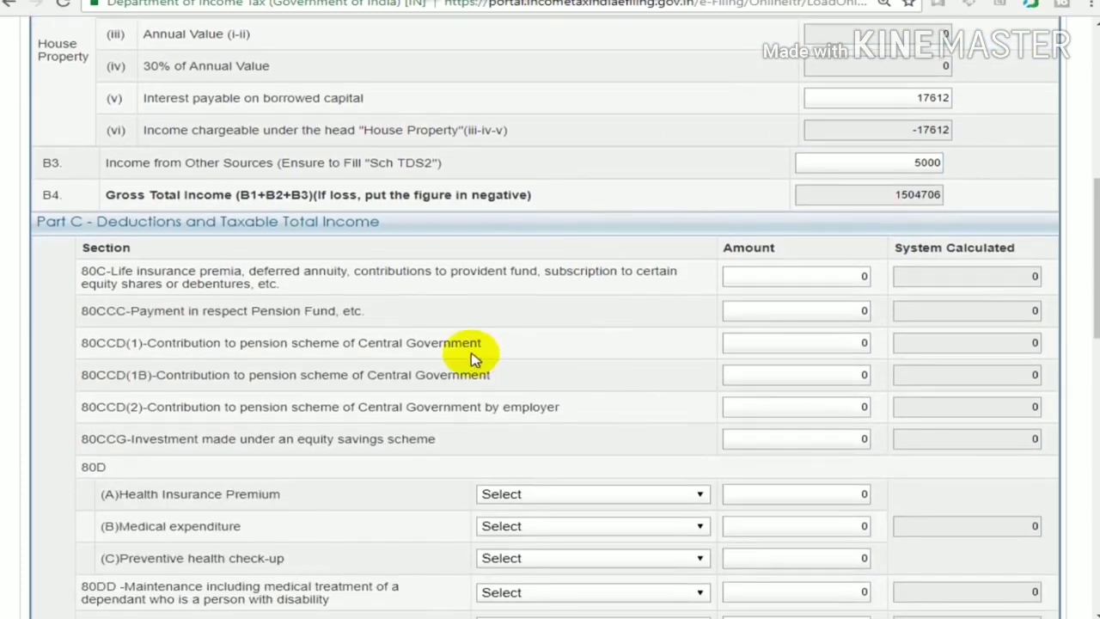
{"action": "scroll", "coordinate": [471, 360], "scroll_direction": "down", "scroll_amount": 1}
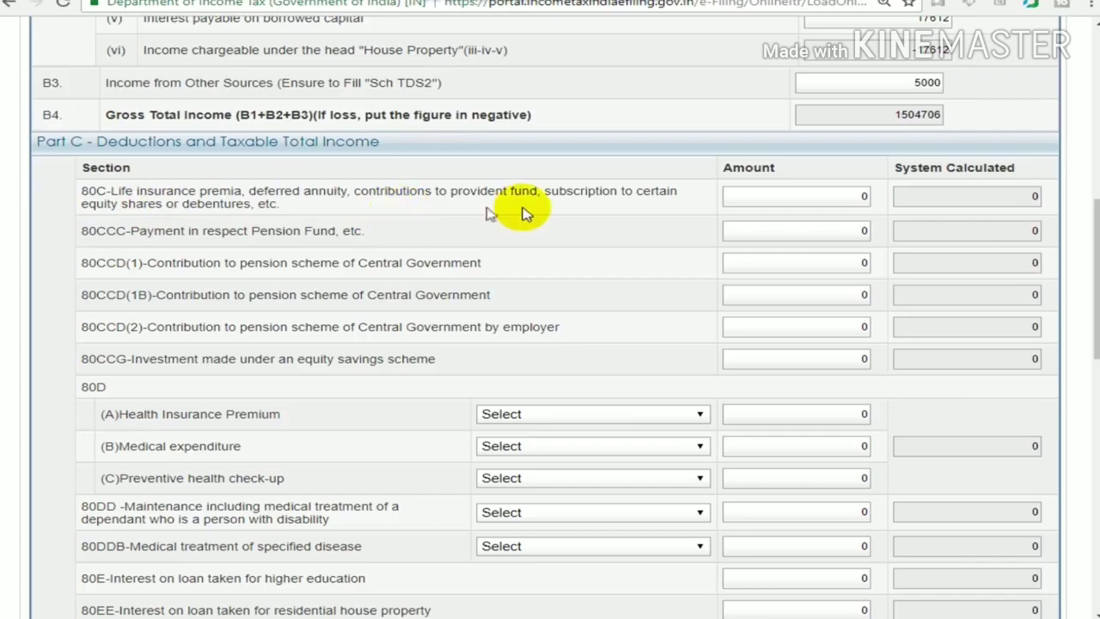
{"action": "key", "text": "alt+Tab"}
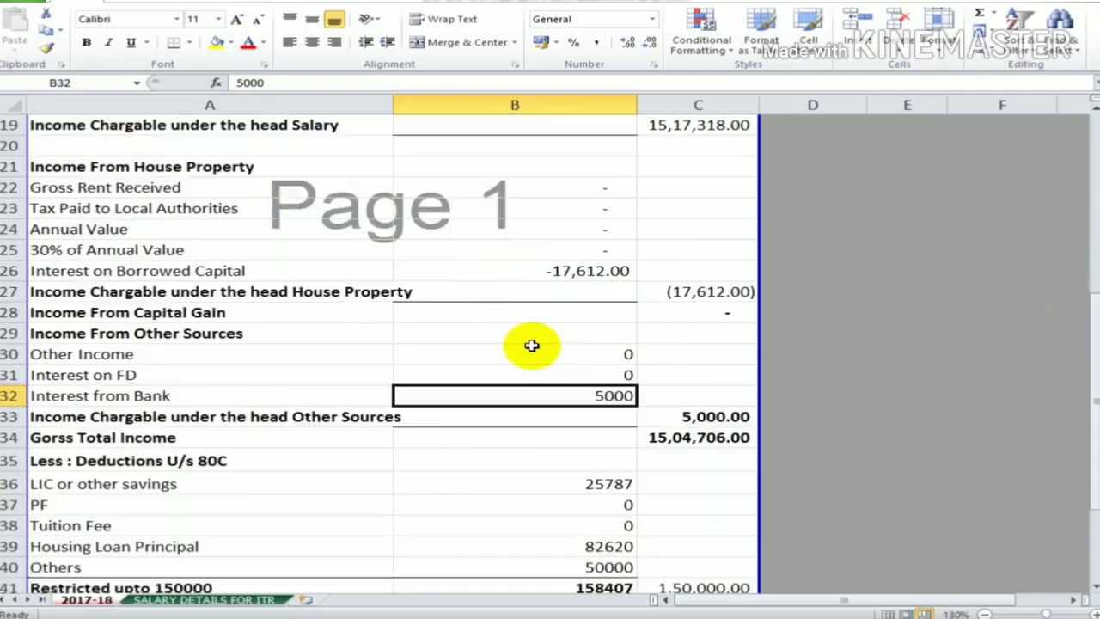
{"action": "scroll", "coordinate": [533, 346], "scroll_direction": "down", "scroll_amount": 2}
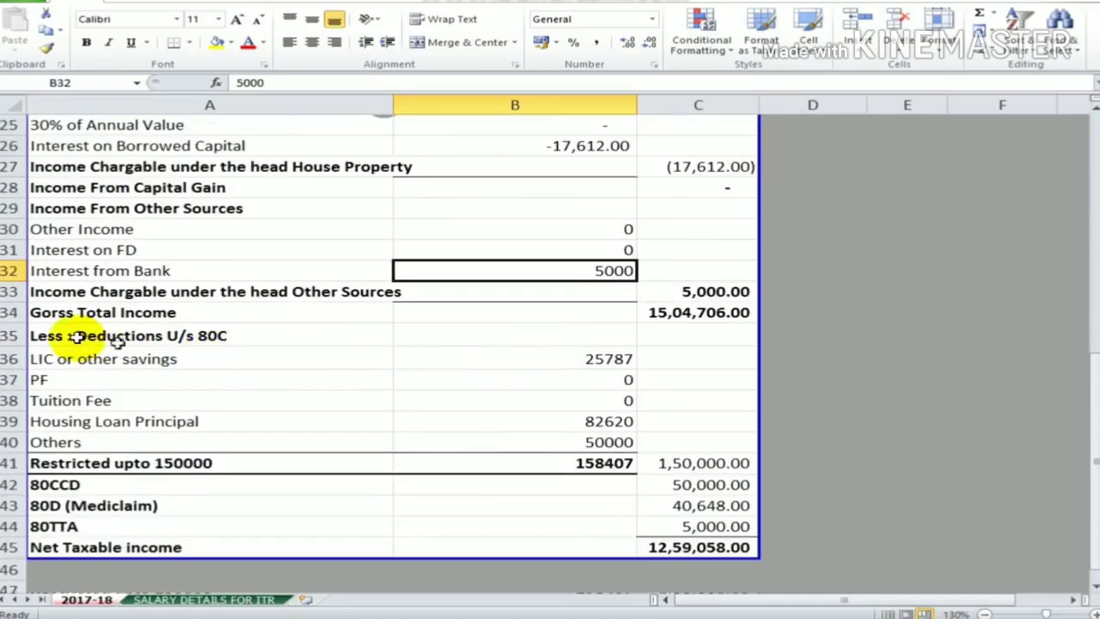
{"action": "left_click", "coordinate": [526, 356]}
{"action": "left_click", "coordinate": [90, 421]}
{"action": "left_click", "coordinate": [92, 442]}
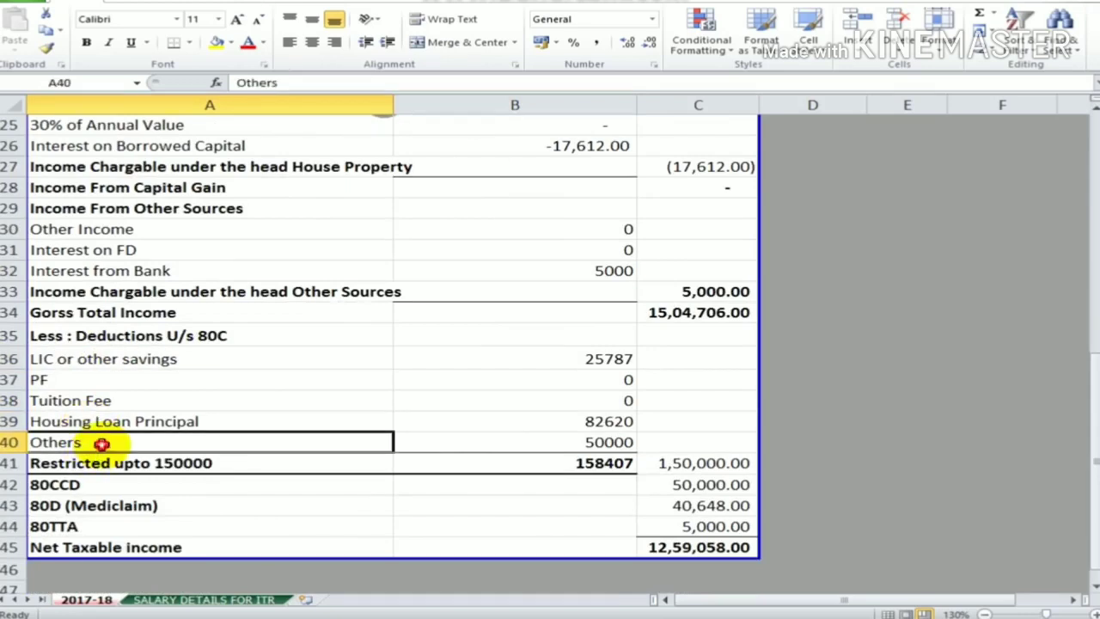
{"action": "left_click", "coordinate": [618, 445]}
{"action": "left_click_drag", "start_coordinate": [607, 361], "coordinate": [614, 442]}
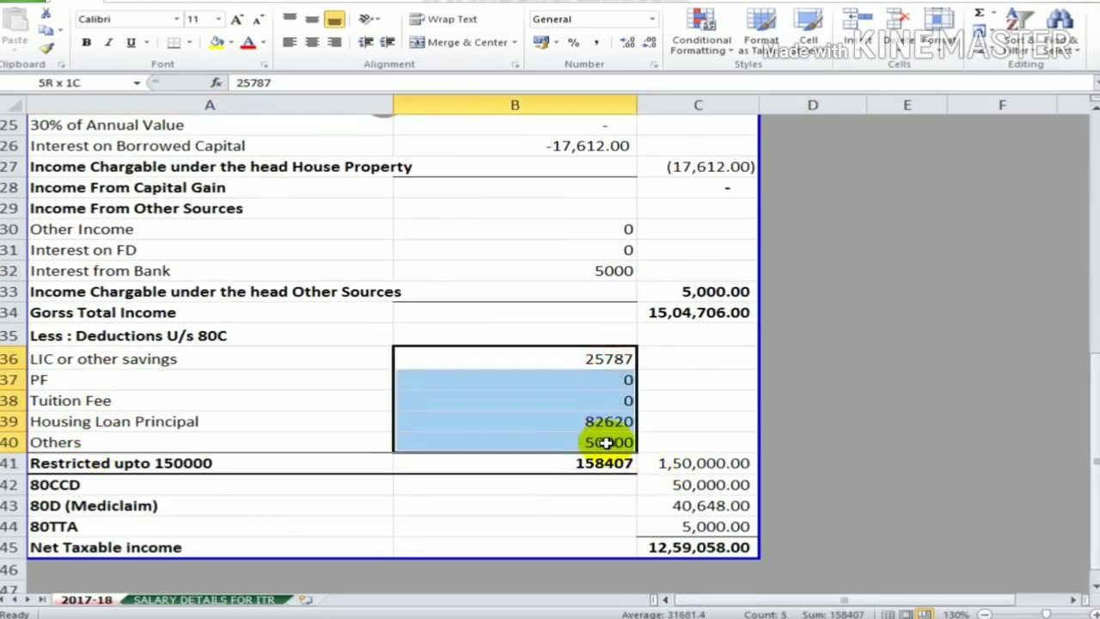
{"action": "left_click", "coordinate": [572, 462]}
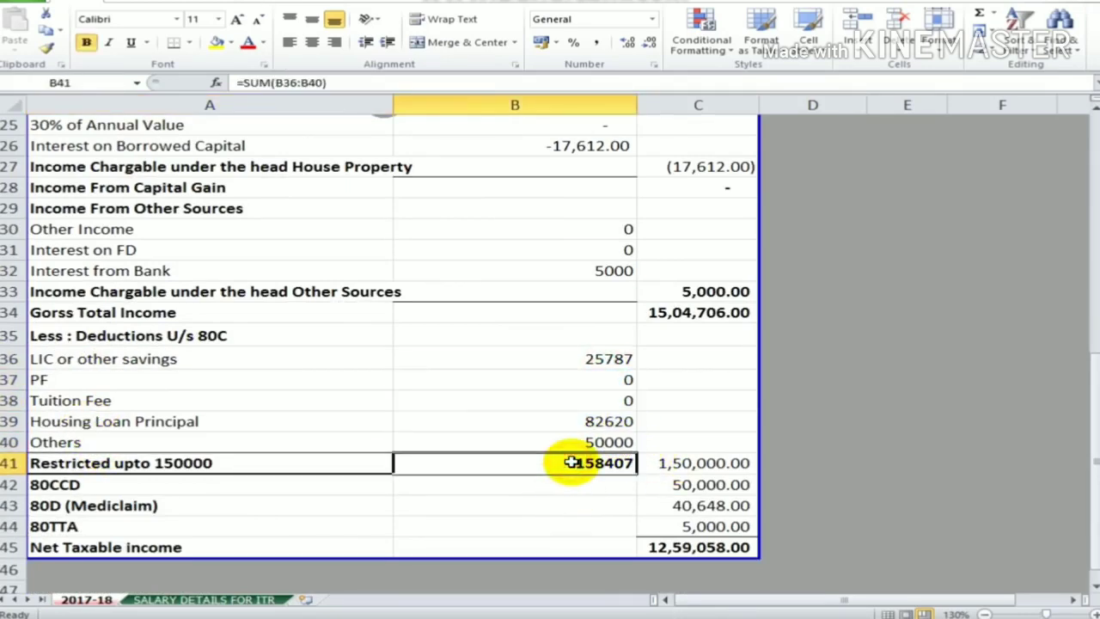
{"action": "left_click", "coordinate": [699, 462]}
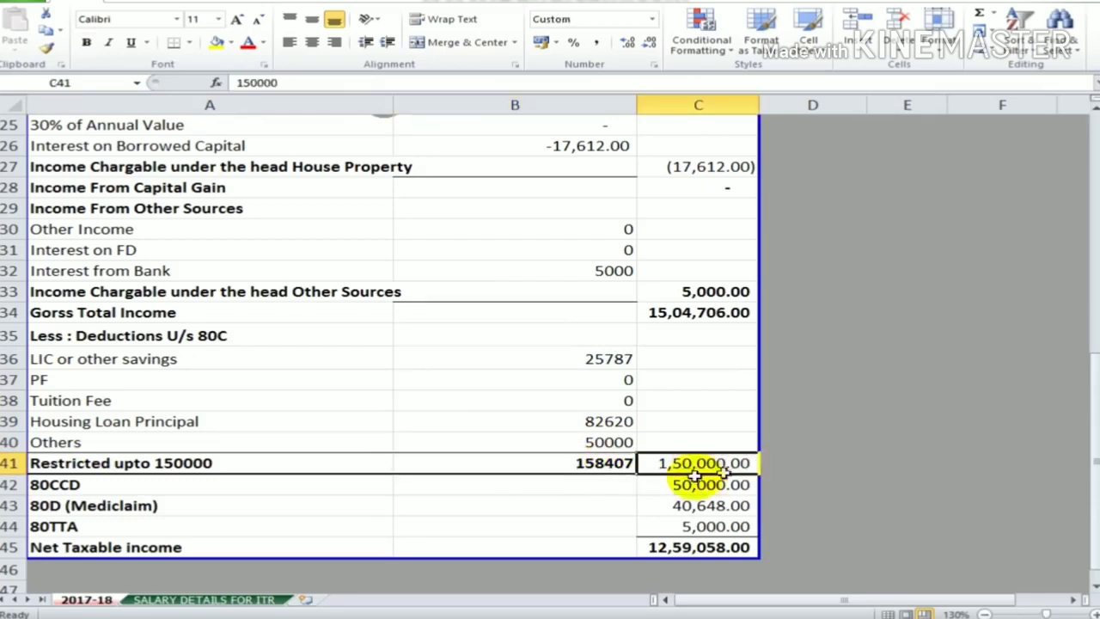
Step: Back in the return, enter 150000 as the 80C deduction amount
{"action": "key", "text": "alt+Tab"}
{"action": "left_click", "coordinate": [830, 203]}
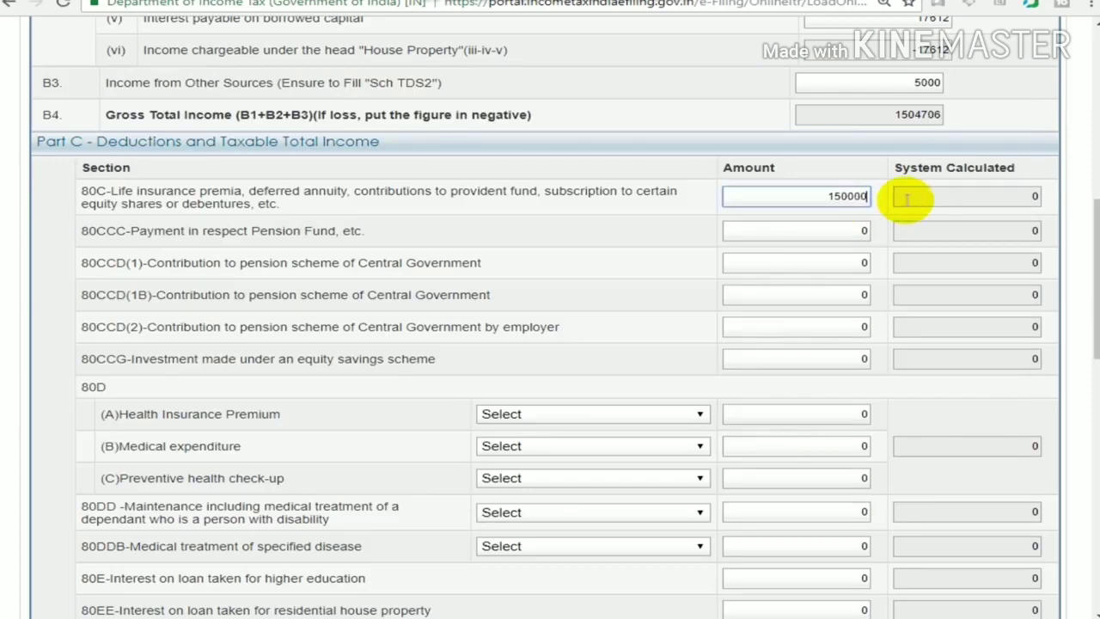
{"action": "type", "text": "150000"}
{"action": "left_click", "coordinate": [675, 236]}
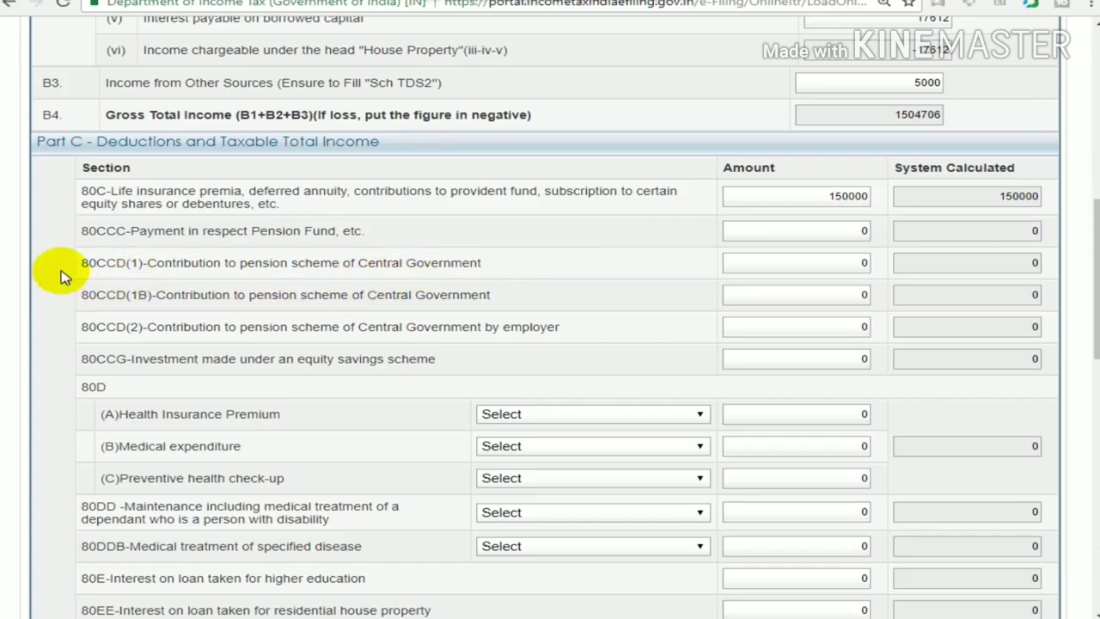
Step: Look up the 80CCD deduction in the Excel computation and enter 50000 for 80CCD(1B) in the return
{"action": "scroll", "coordinate": [60, 275], "scroll_direction": "down", "scroll_amount": 1}
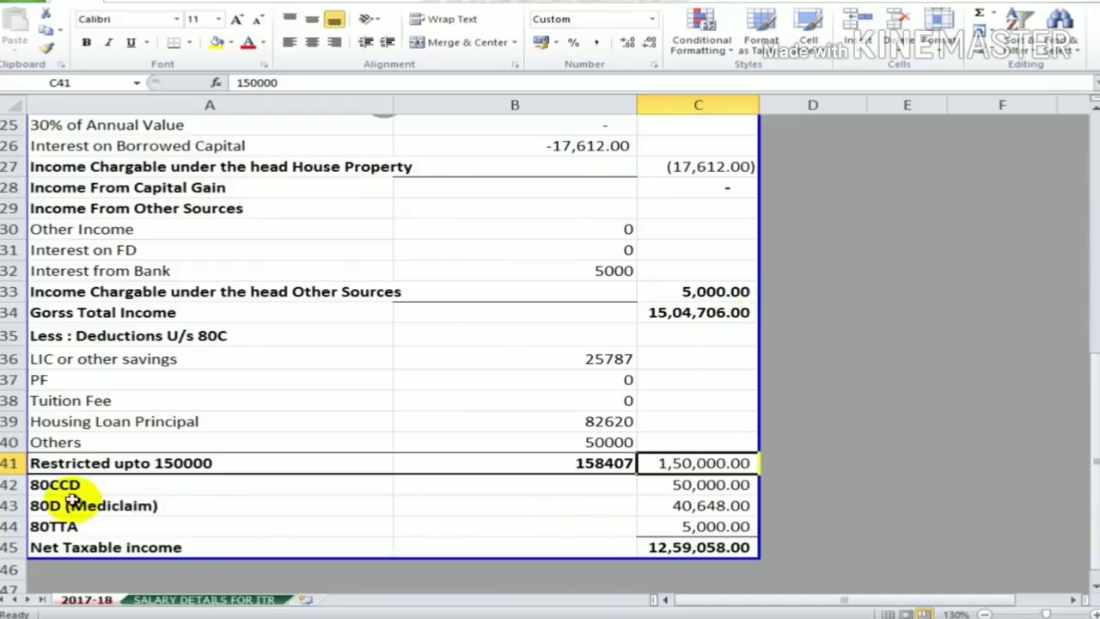
{"action": "left_click", "coordinate": [688, 483]}
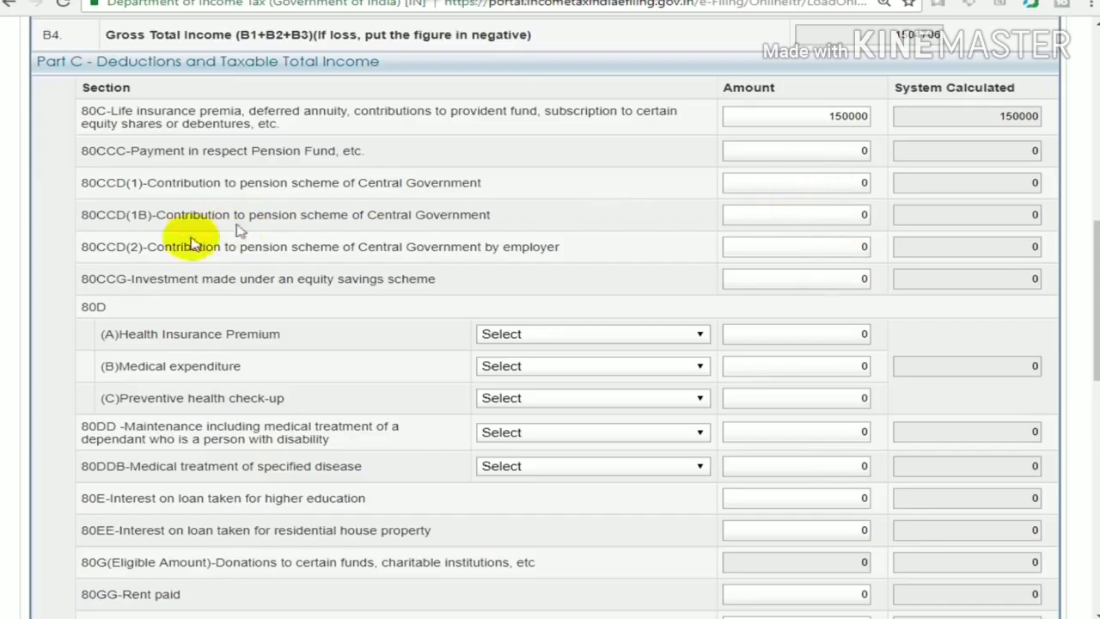
{"action": "left_click", "coordinate": [846, 214]}
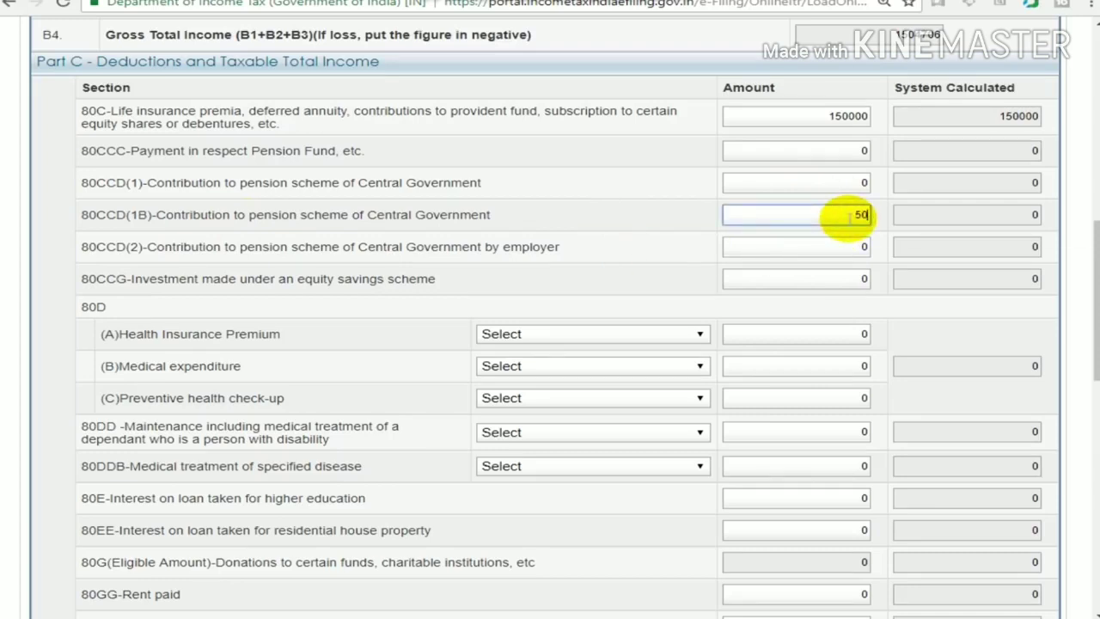
{"action": "left_click", "coordinate": [799, 257]}
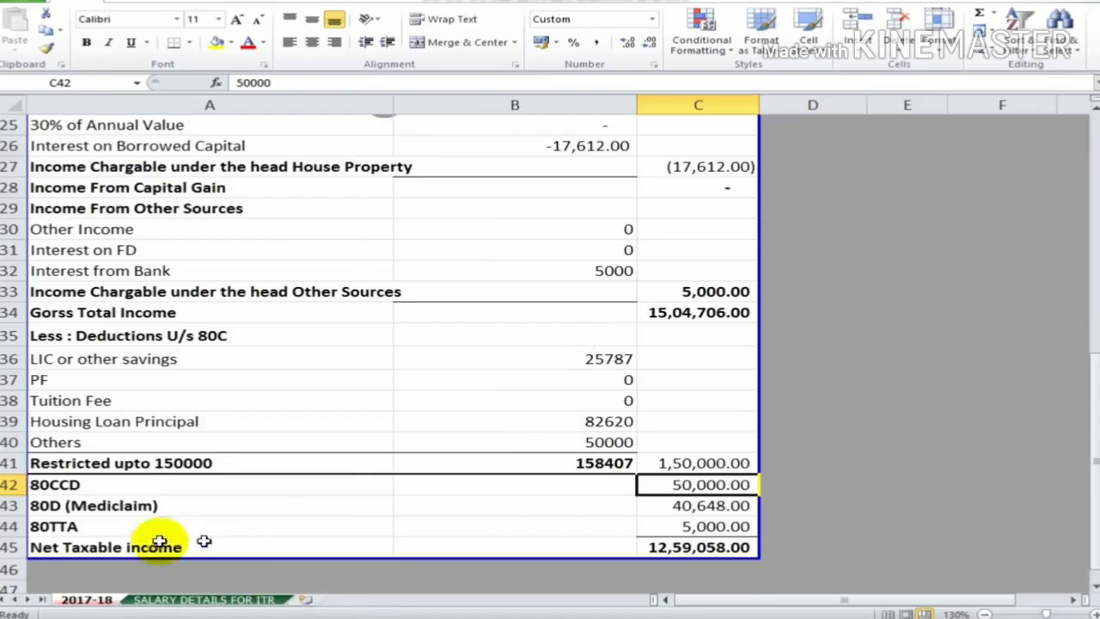
Step: Look up the 80D mediclaim figure in Excel and set the return's health insurance premium category to Self and Family including Senior Citizen Parents
{"action": "left_click", "coordinate": [125, 507]}
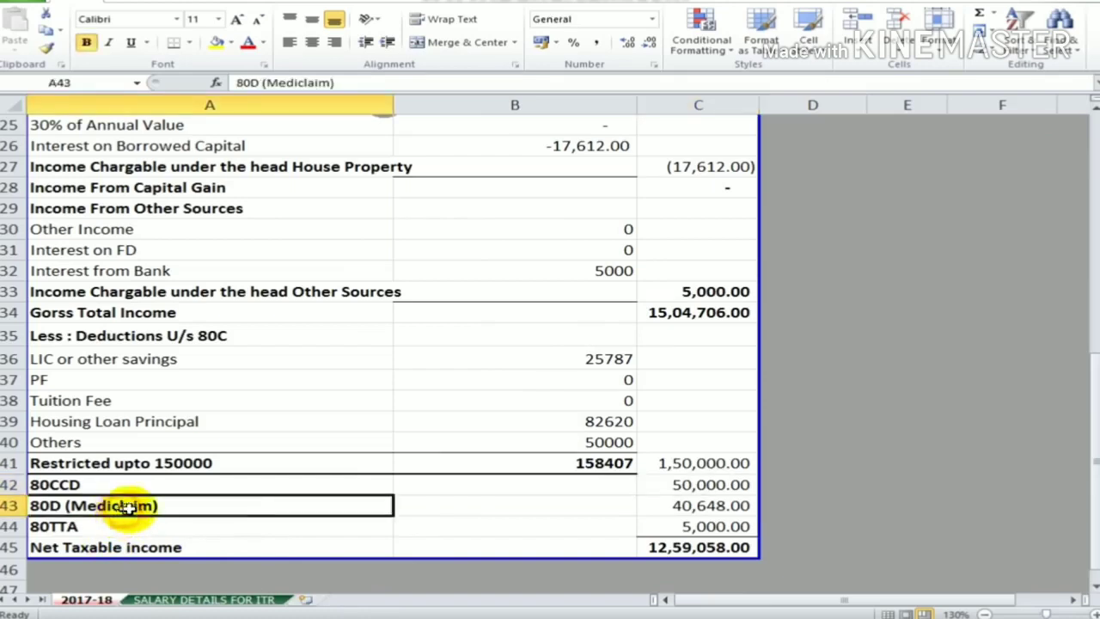
{"action": "left_click", "coordinate": [701, 502]}
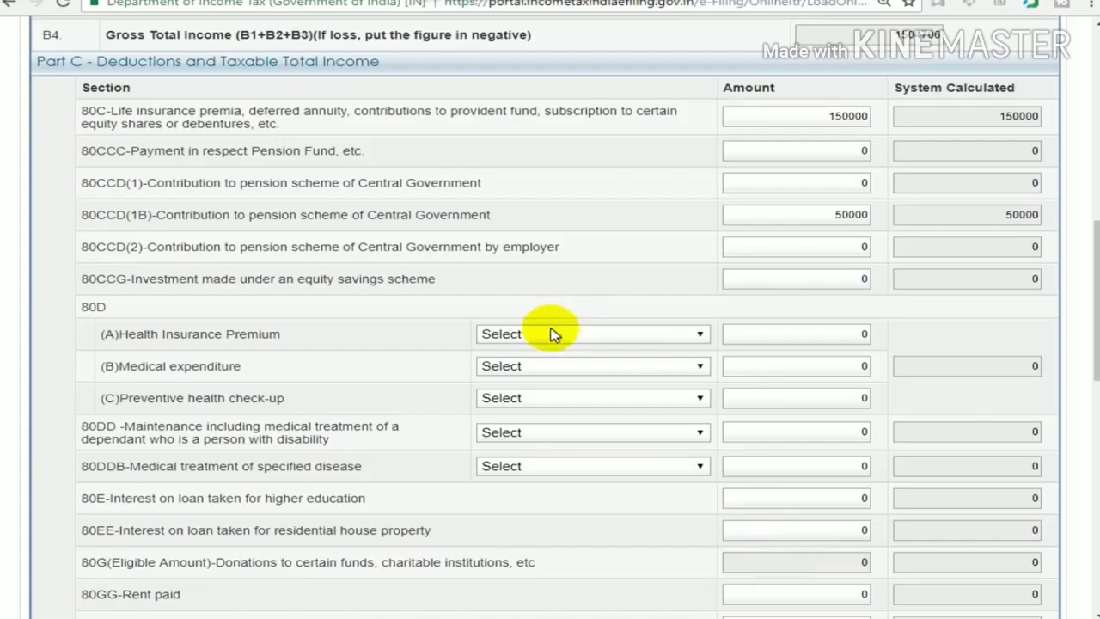
{"action": "left_click", "coordinate": [554, 333]}
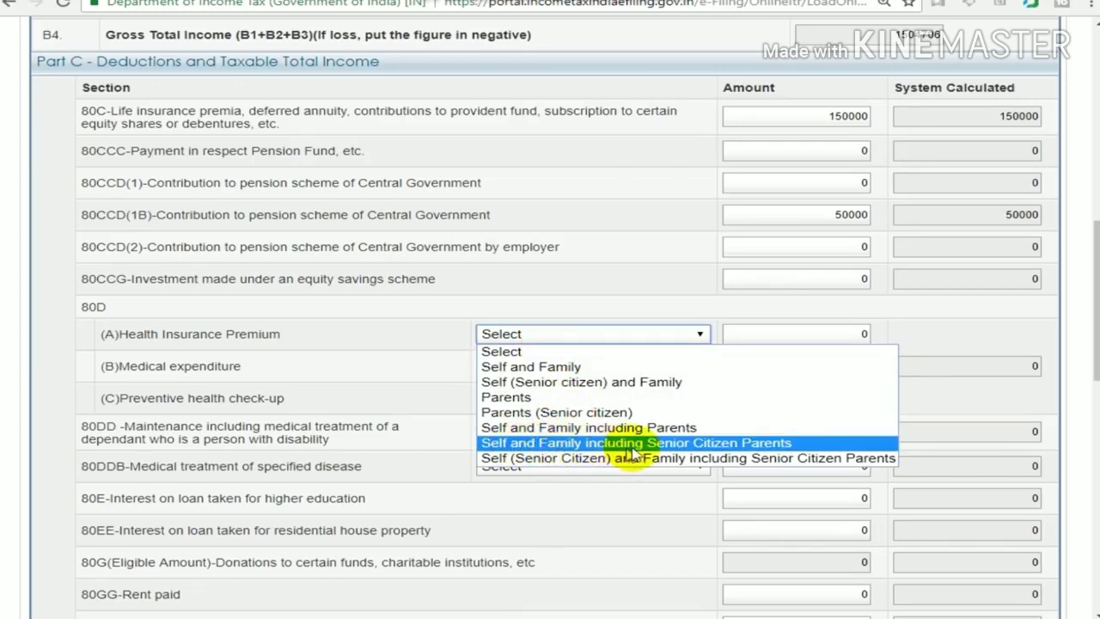
{"action": "left_click", "coordinate": [692, 445]}
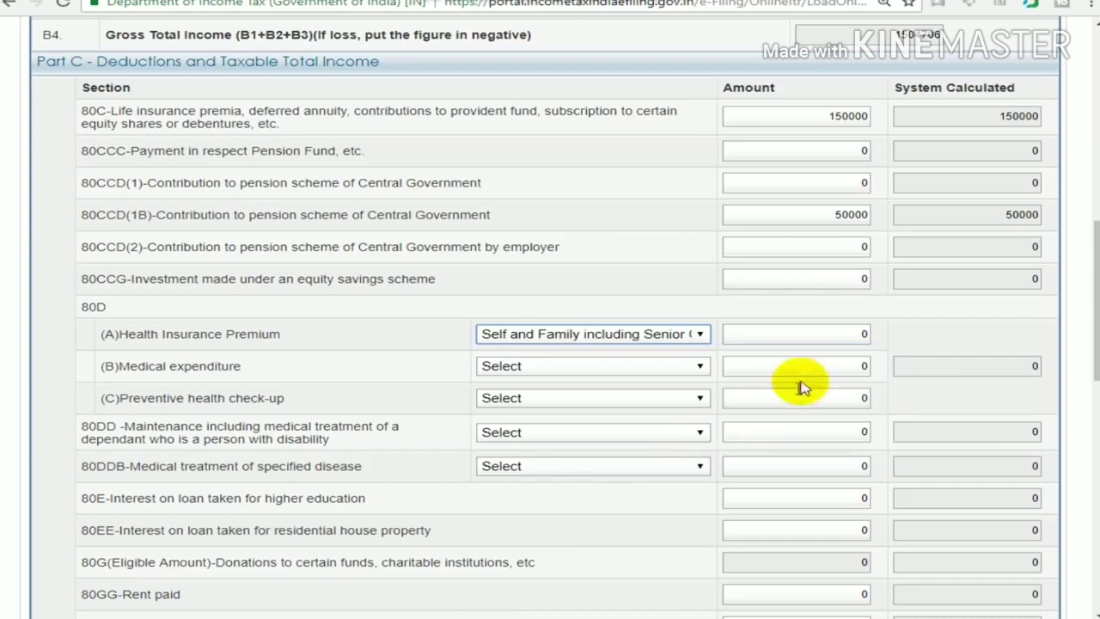
Step: Set the 80D health insurance premium amount to 40648, checking the entry against the mediclaim figure in the Excel computation
{"action": "left_click", "coordinate": [821, 335]}
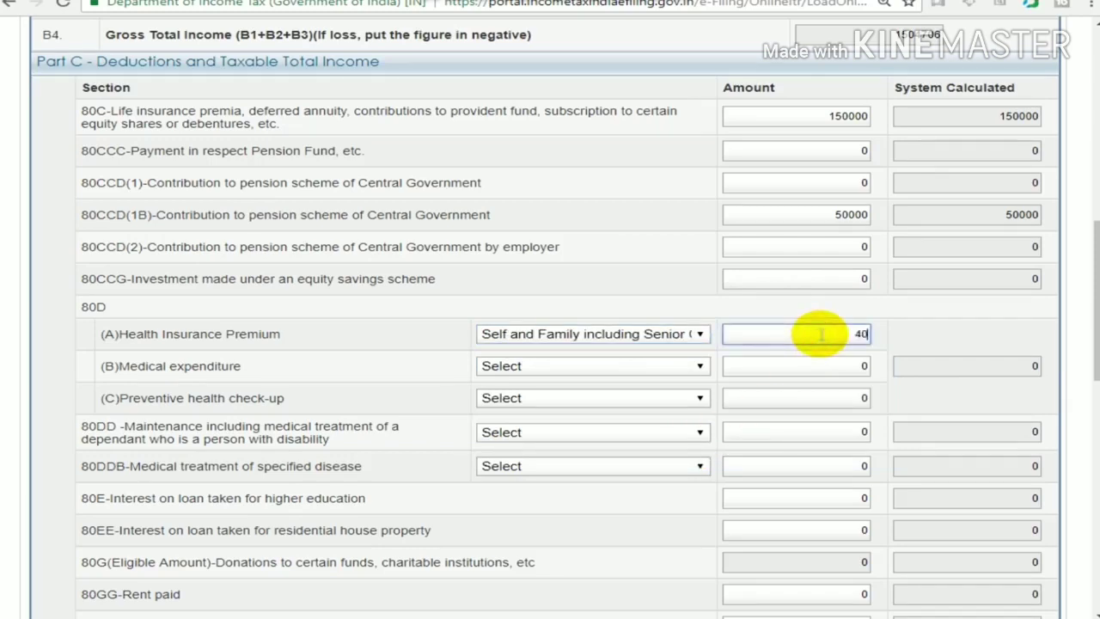
{"action": "left_click", "coordinate": [613, 263]}
{"action": "key", "text": "alt+Tab"}
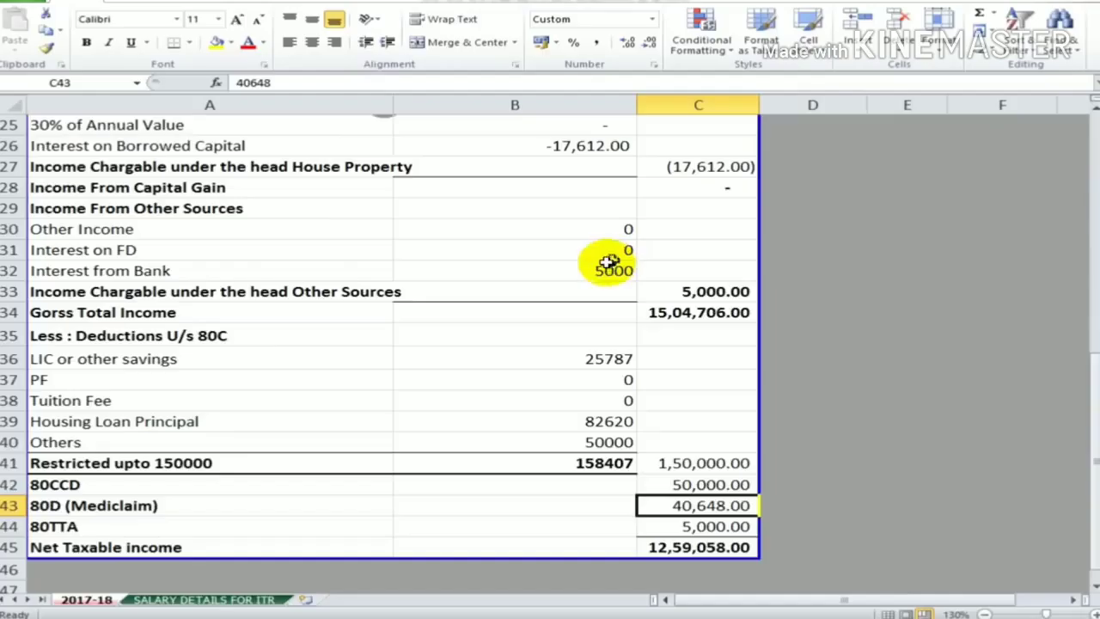
{"action": "key", "text": "alt+Tab"}
{"action": "key", "text": "alt+Tab"}
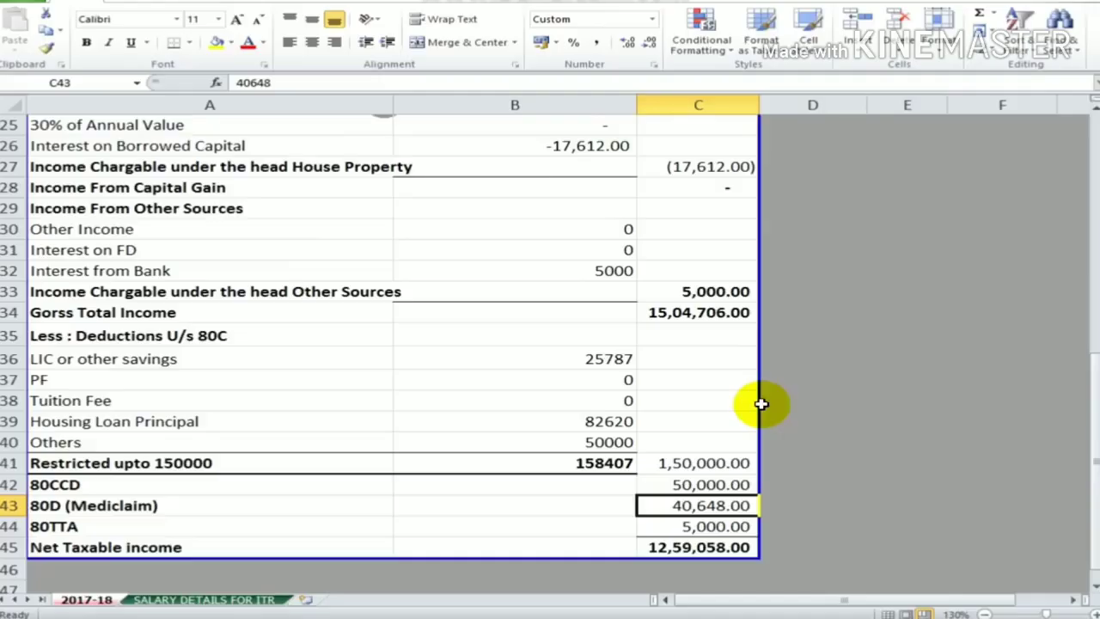
{"action": "key", "text": "alt+Tab"}
{"action": "double_click", "coordinate": [799, 333]}
{"action": "type", "text": "4"}
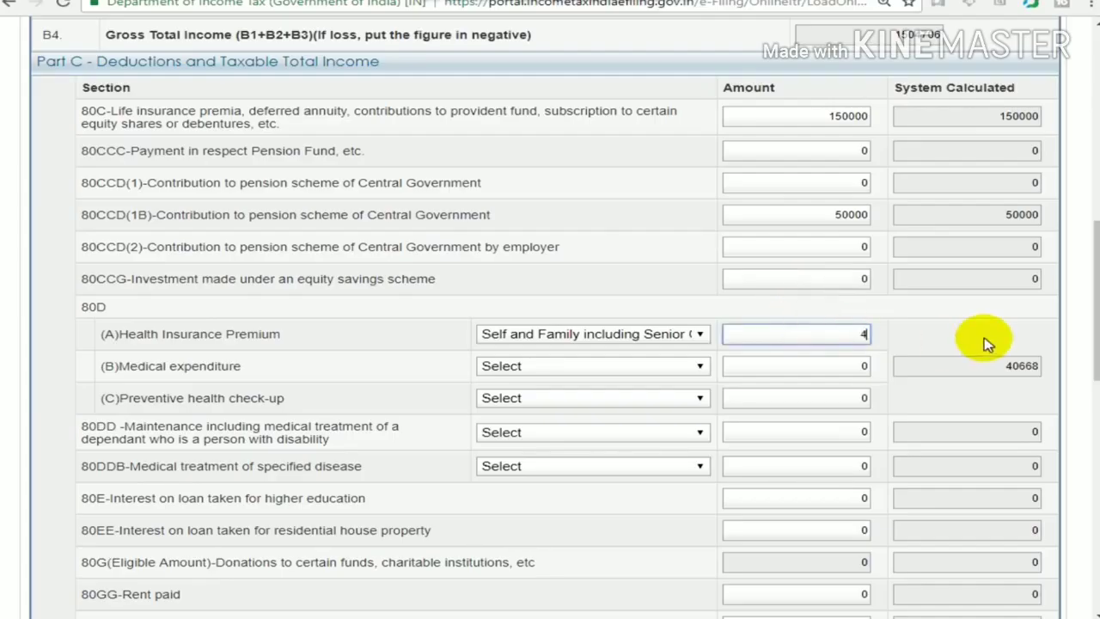
{"action": "type", "text": "0648"}
{"action": "left_click", "coordinate": [601, 263]}
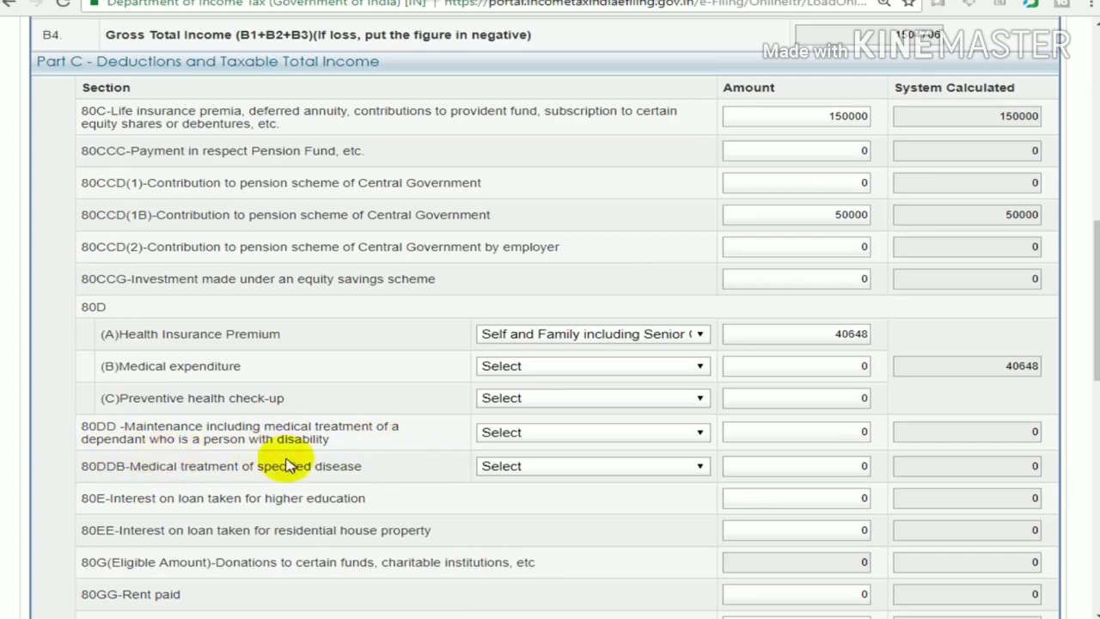
Step: Review the remaining deduction rows and the 80G donation schedule, and return to the 80G row in Computation of Income and Tax
{"action": "scroll", "coordinate": [426, 473], "scroll_direction": "down", "scroll_amount": 1}
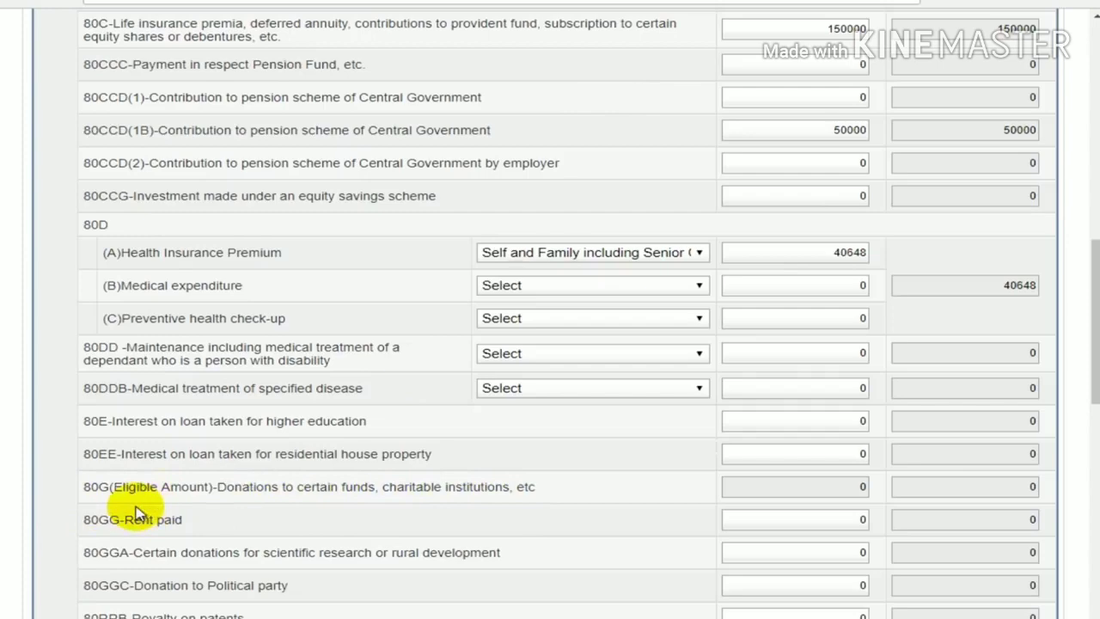
{"action": "scroll", "coordinate": [601, 521], "scroll_direction": "up", "scroll_amount": 15}
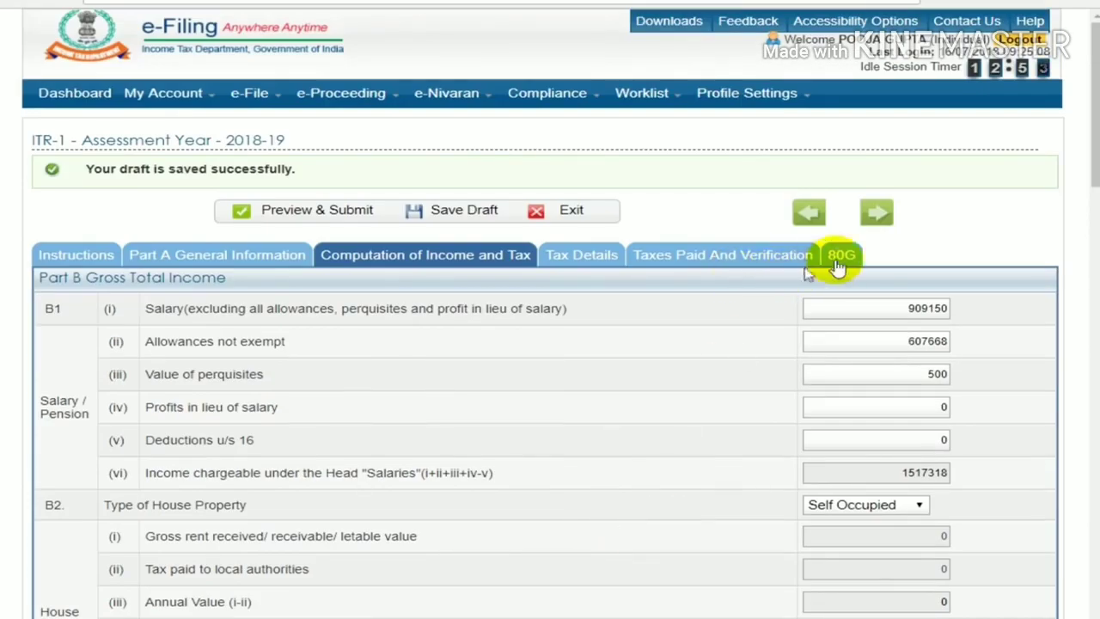
{"action": "left_click", "coordinate": [847, 260]}
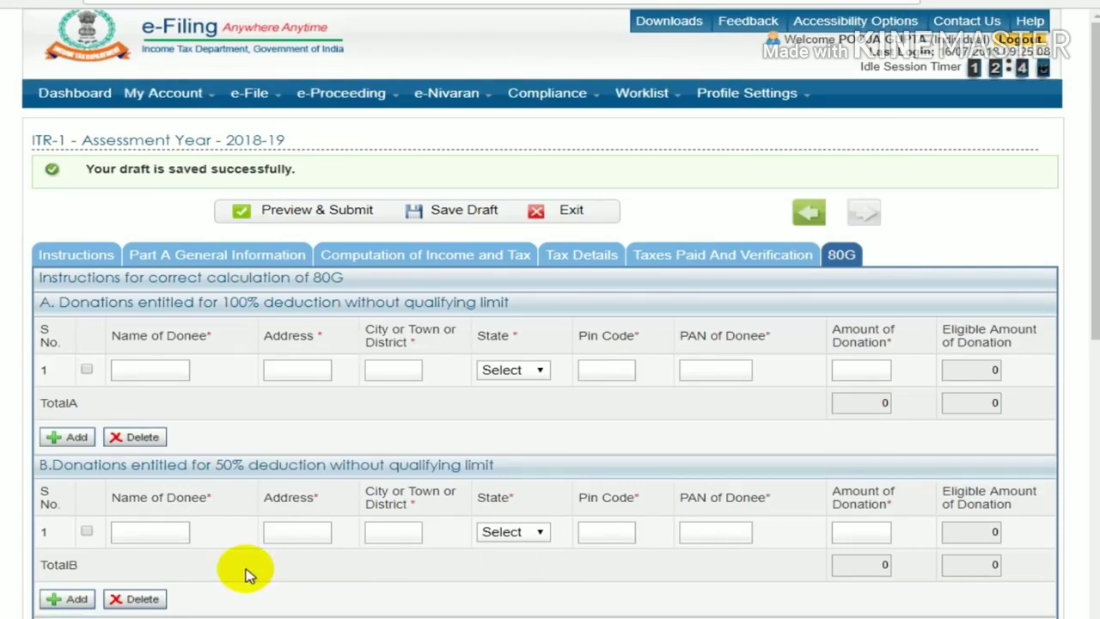
{"action": "left_click", "coordinate": [467, 255]}
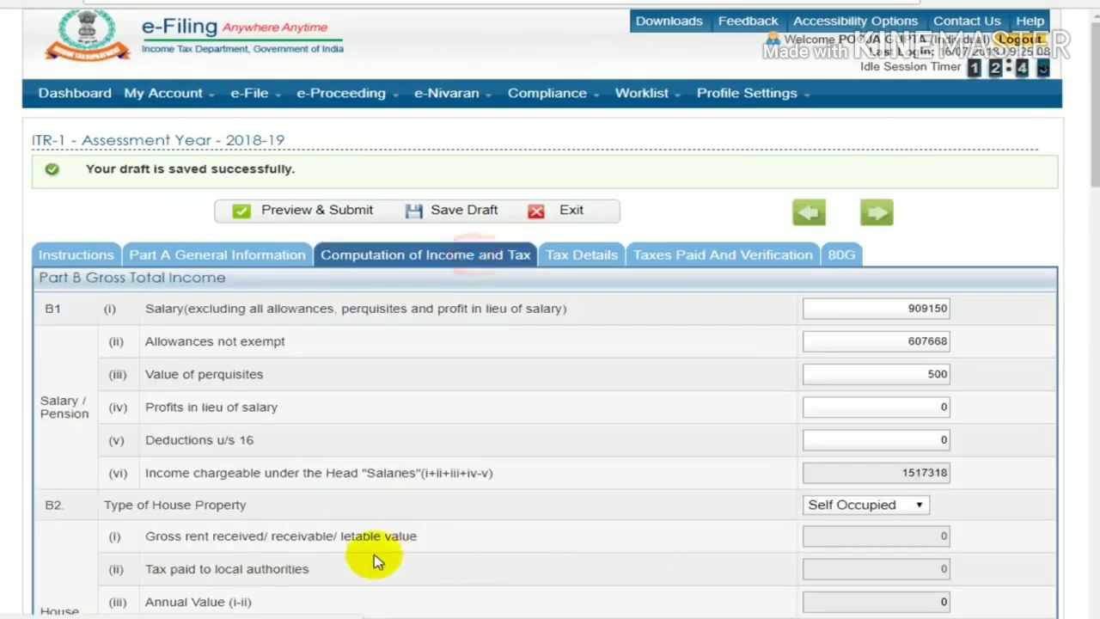
{"action": "scroll", "coordinate": [375, 559], "scroll_direction": "down", "scroll_amount": 3}
{"action": "scroll", "coordinate": [376, 559], "scroll_direction": "down", "scroll_amount": 3}
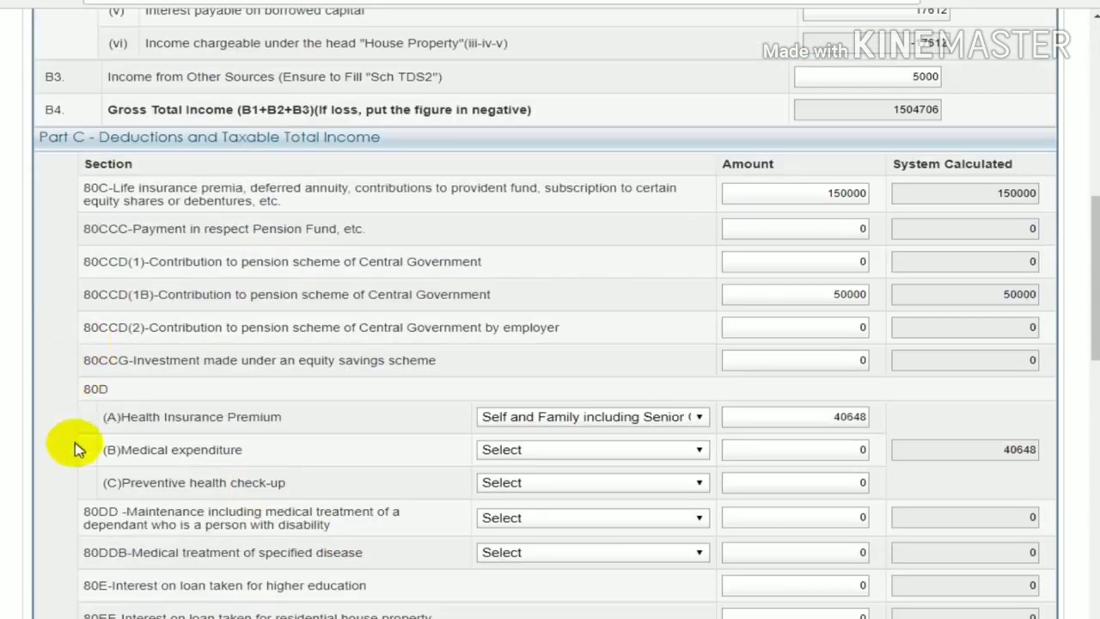
{"action": "scroll", "coordinate": [60, 446], "scroll_direction": "down", "scroll_amount": 2}
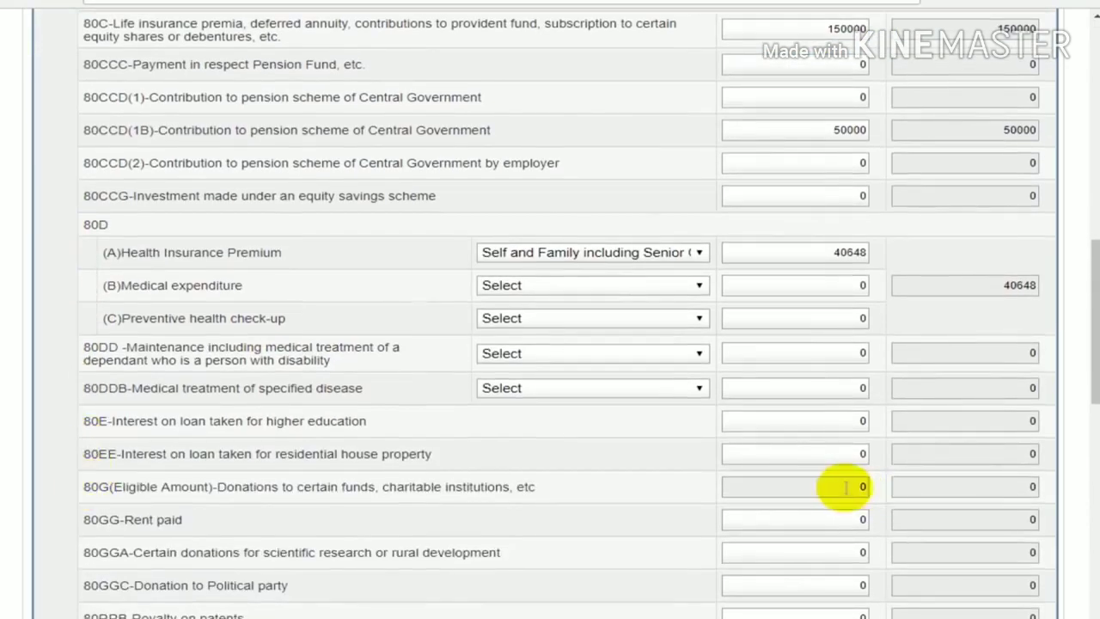
Step: Enter 5000 as the 80TTA deduction for savings bank interest, checking it against Income from Other Sources
{"action": "scroll", "coordinate": [844, 487], "scroll_direction": "down", "scroll_amount": 1}
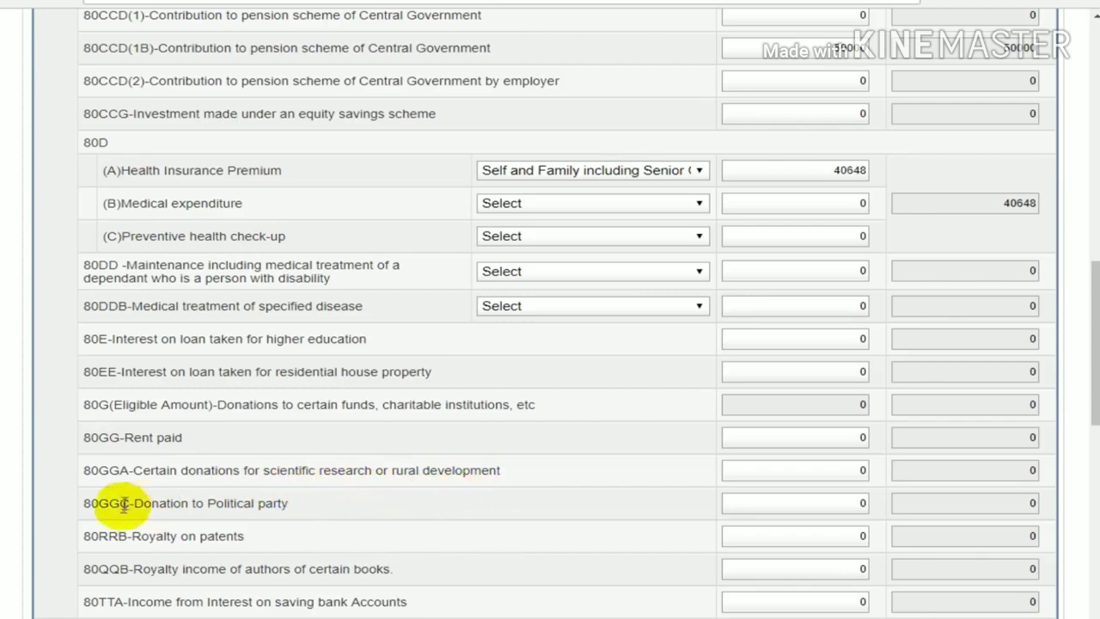
{"action": "scroll", "coordinate": [252, 518], "scroll_direction": "down", "scroll_amount": 2}
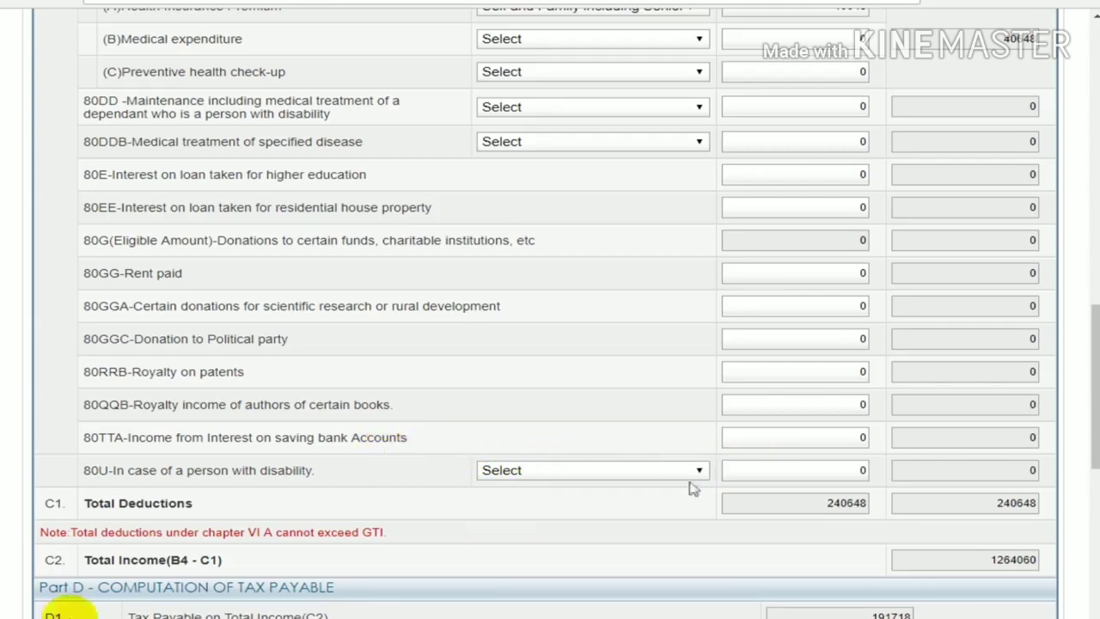
{"action": "scroll", "coordinate": [899, 451], "scroll_direction": "up", "scroll_amount": 6}
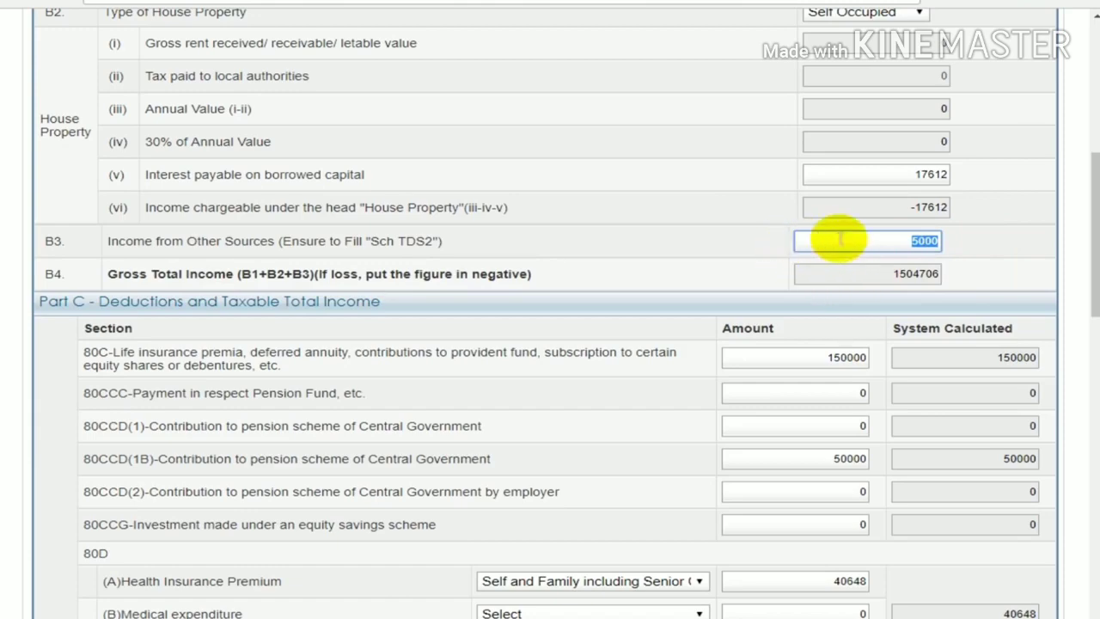
{"action": "scroll", "coordinate": [847, 404], "scroll_direction": "down", "scroll_amount": 1}
{"action": "scroll", "coordinate": [858, 447], "scroll_direction": "down", "scroll_amount": 7}
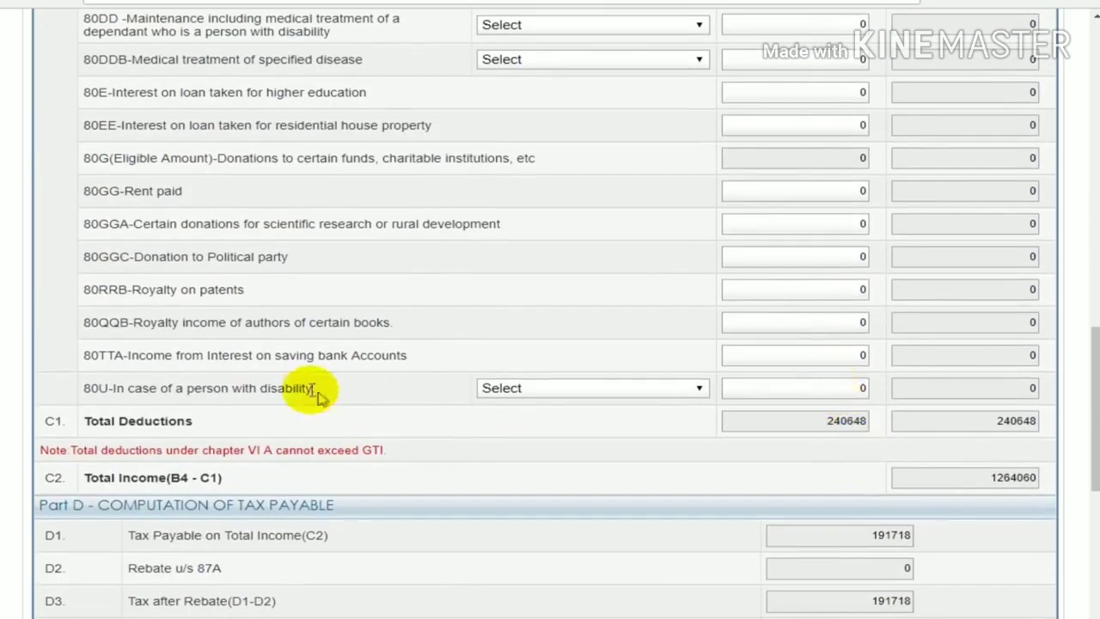
{"action": "left_click", "coordinate": [842, 356]}
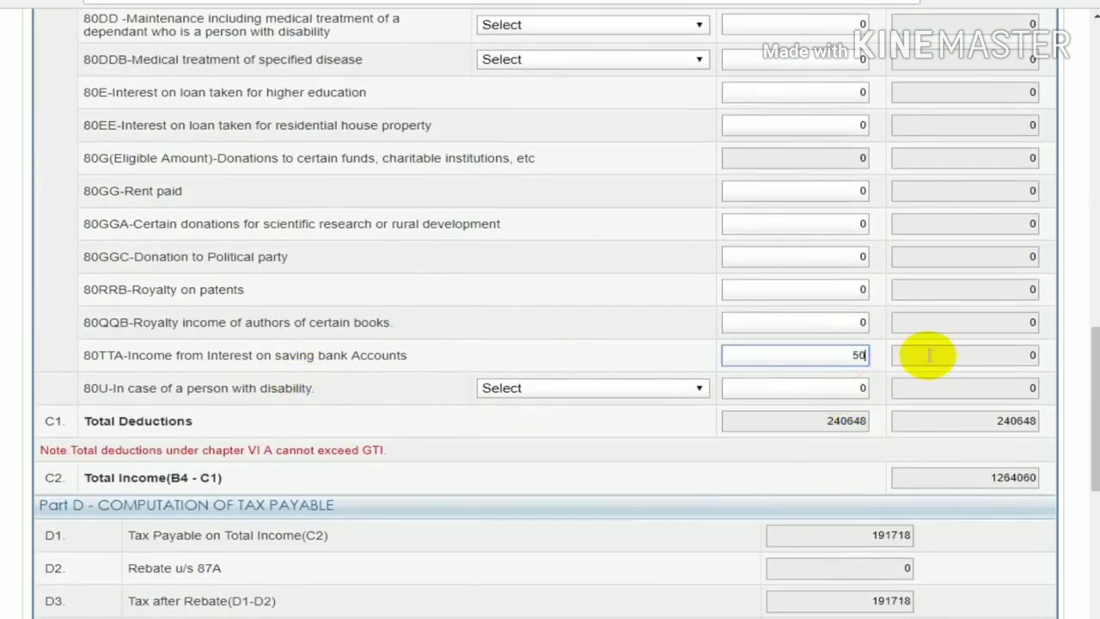
{"action": "left_click", "coordinate": [511, 278]}
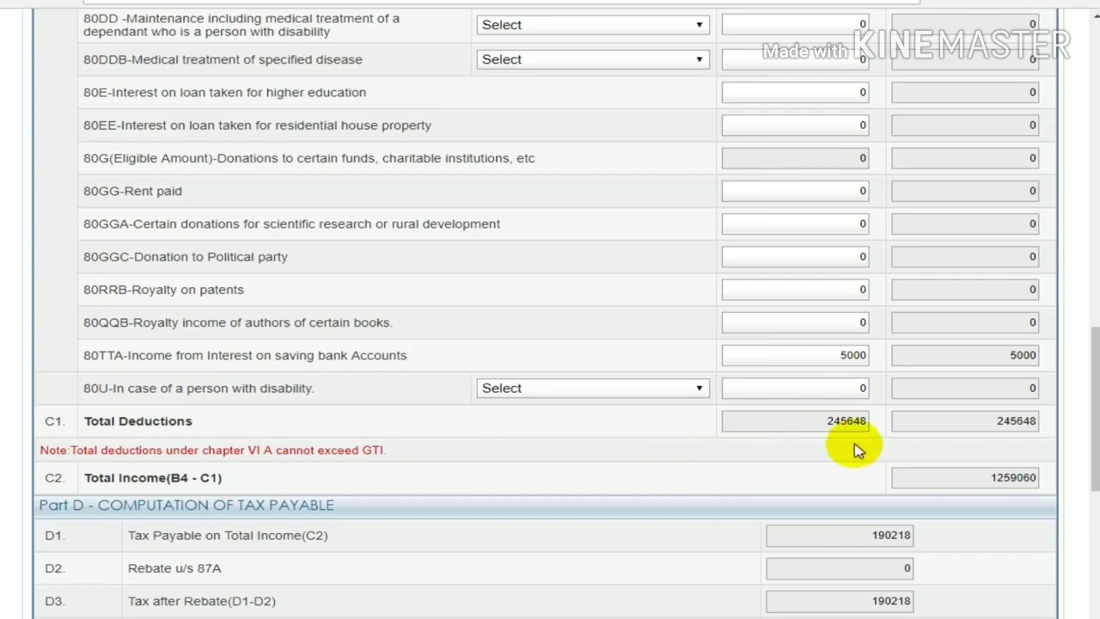
Step: Review the Part D tax computation, then save the draft there and again in Tax Details, dismissing the save reminder
{"action": "scroll", "coordinate": [840, 461], "scroll_direction": "down", "scroll_amount": 4}
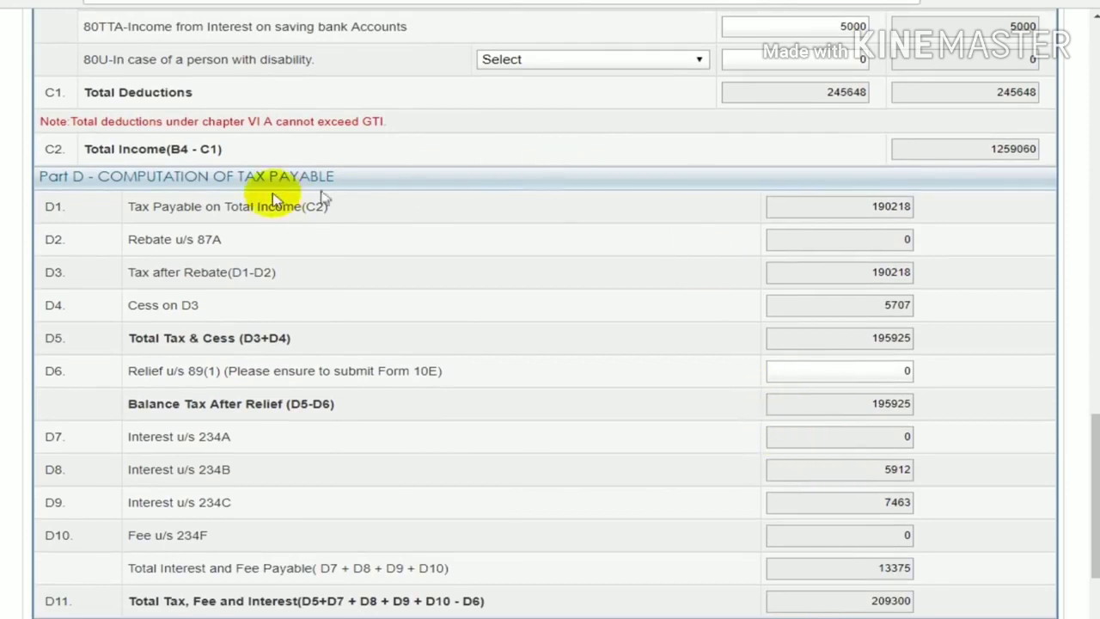
{"action": "scroll", "coordinate": [744, 566], "scroll_direction": "down", "scroll_amount": 1}
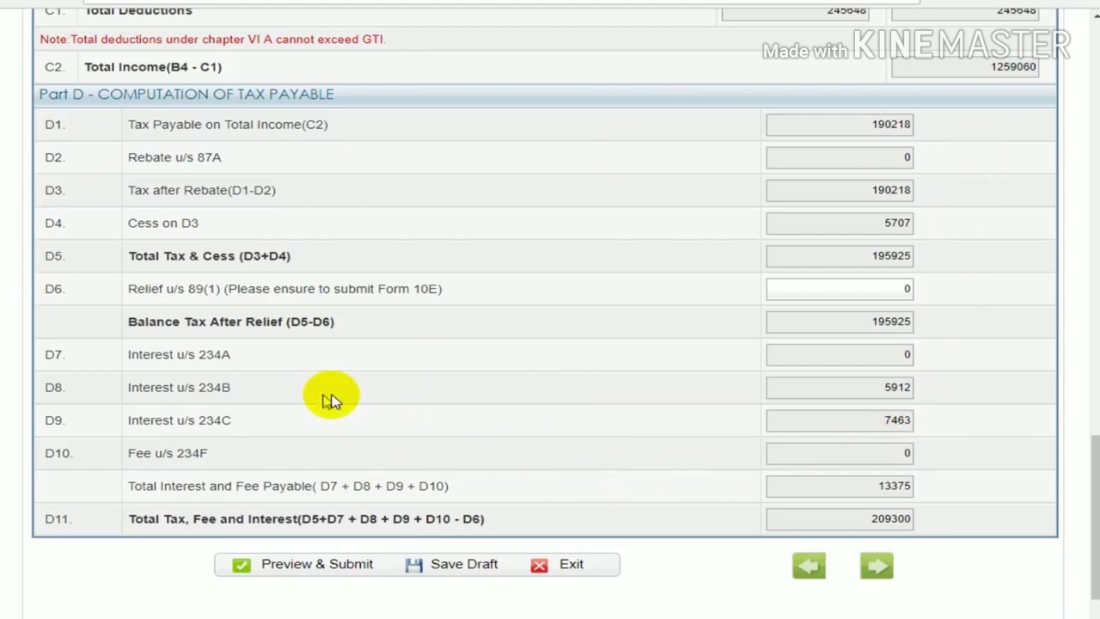
{"action": "left_click", "coordinate": [471, 567]}
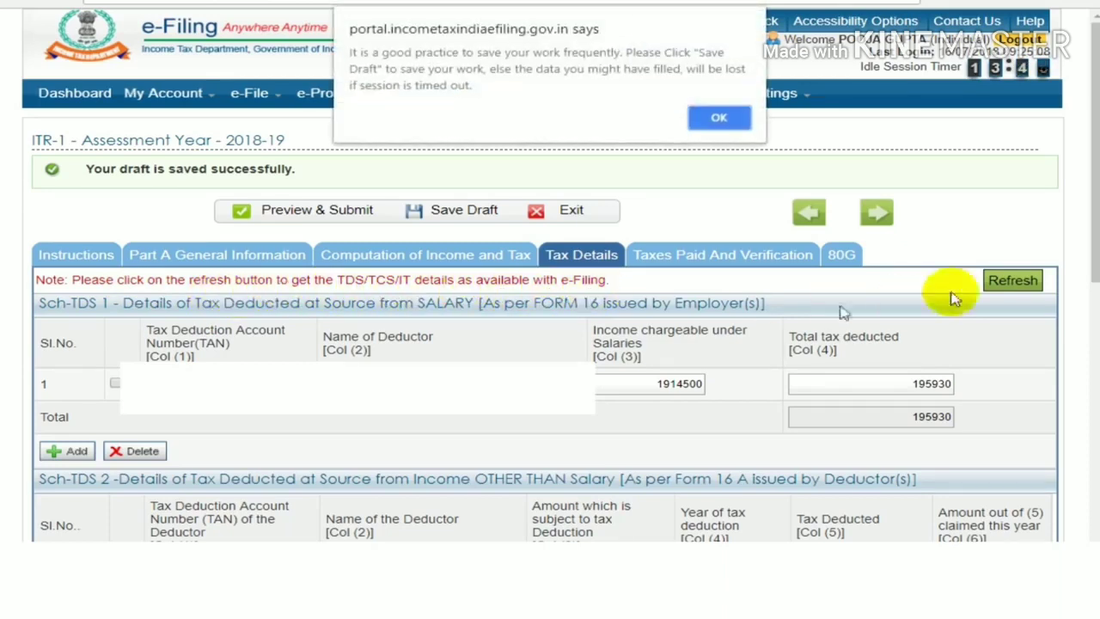
{"action": "left_click", "coordinate": [713, 116]}
{"action": "left_click", "coordinate": [443, 212]}
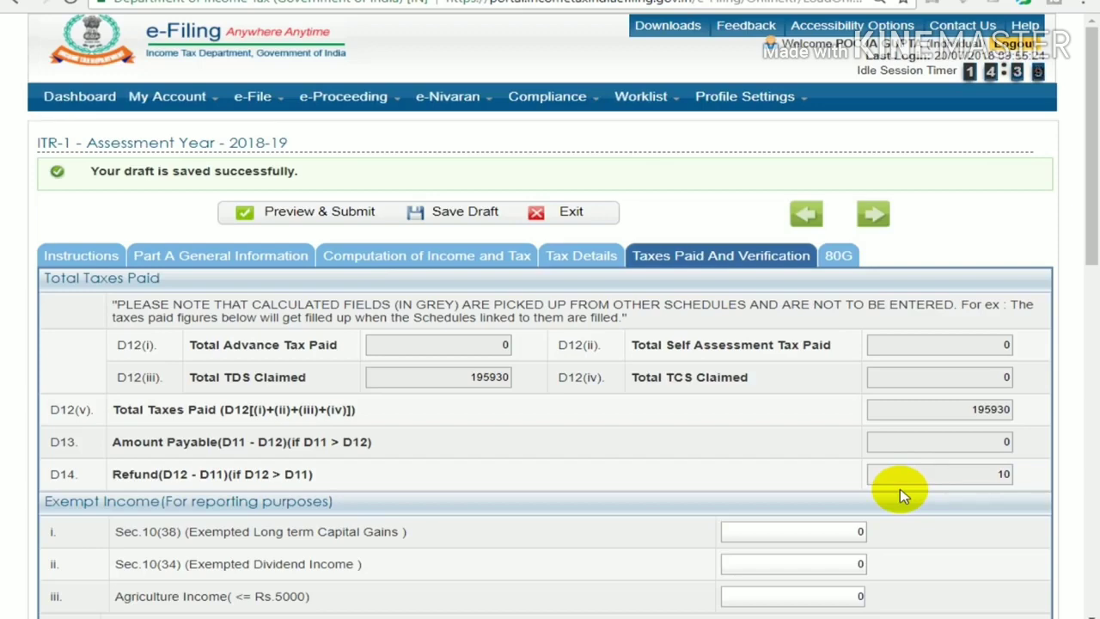
Step: Examine the allowances exempt under section 10 in the Form 16 Part B annexure for the Exempt Income section
{"action": "scroll", "coordinate": [582, 557], "scroll_direction": "down", "scroll_amount": 3}
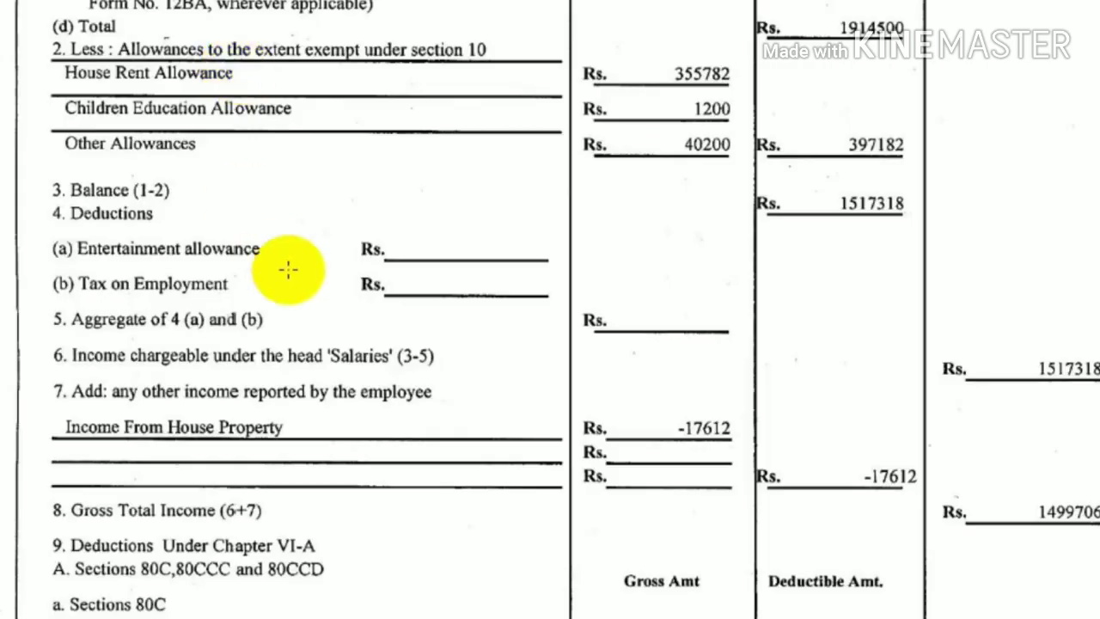
{"action": "scroll", "coordinate": [288, 270], "scroll_direction": "up", "scroll_amount": 3}
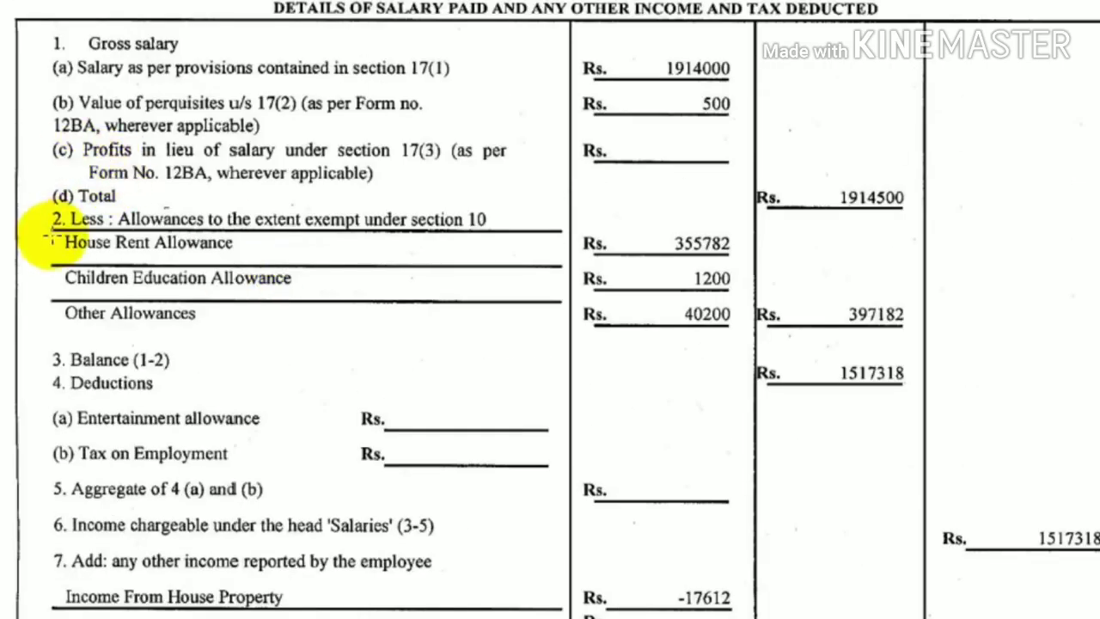
{"action": "left_click_drag", "start_coordinate": [17, 196], "coordinate": [943, 348]}
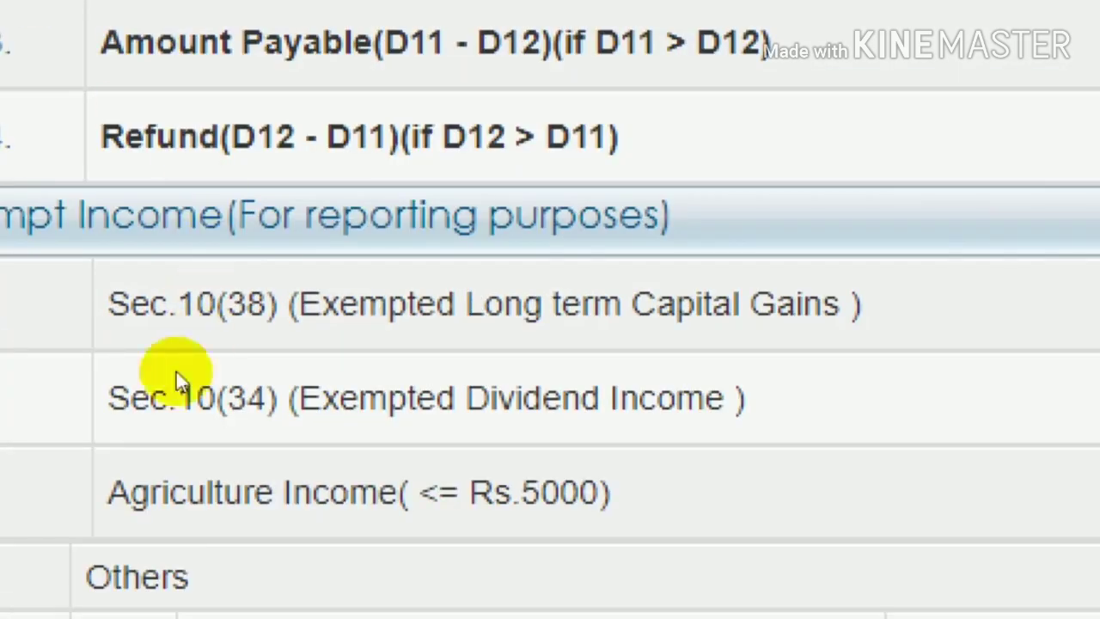
Step: Try Any Other as the nature of income in the first Others row of Exempt Income
{"action": "scroll", "coordinate": [2, 378], "scroll_direction": "down", "scroll_amount": 1}
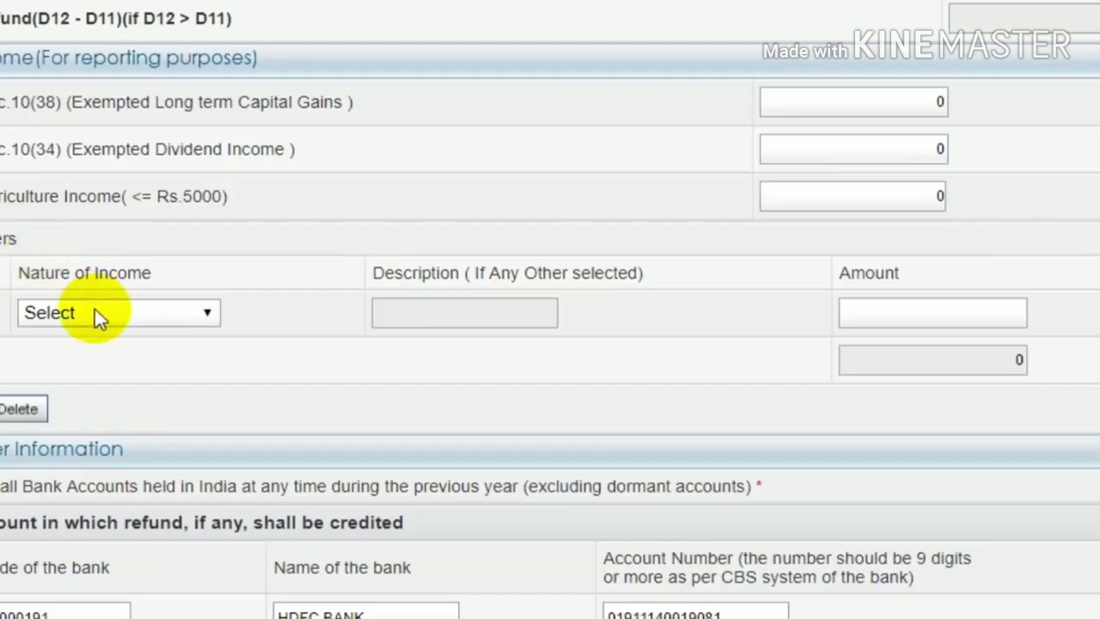
{"action": "left_click", "coordinate": [96, 313]}
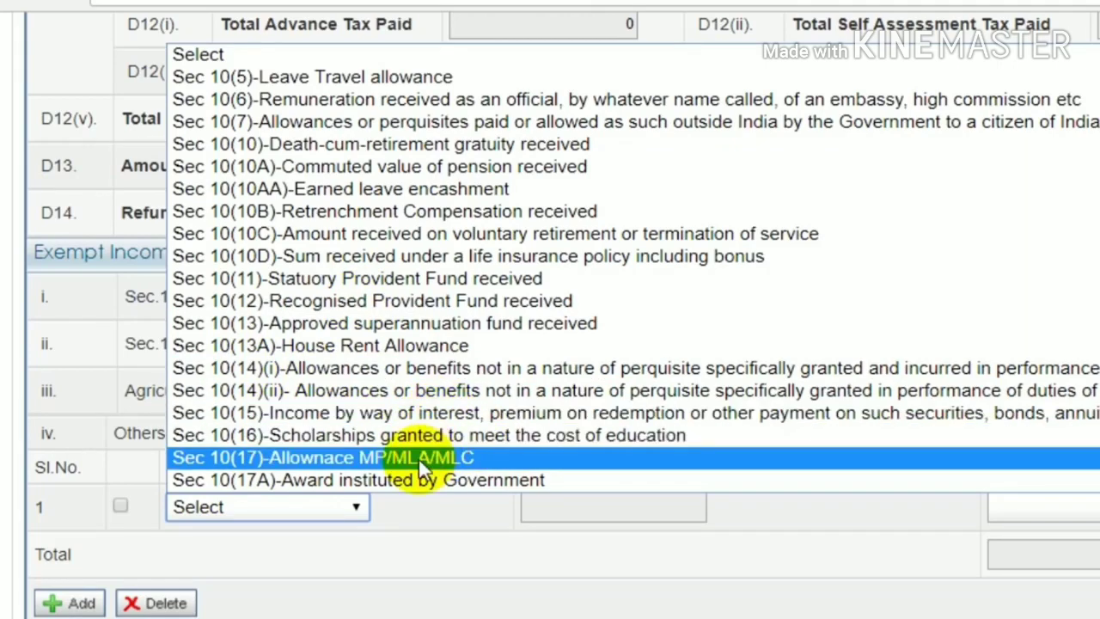
{"action": "scroll", "coordinate": [460, 482], "scroll_direction": "down", "scroll_amount": 1}
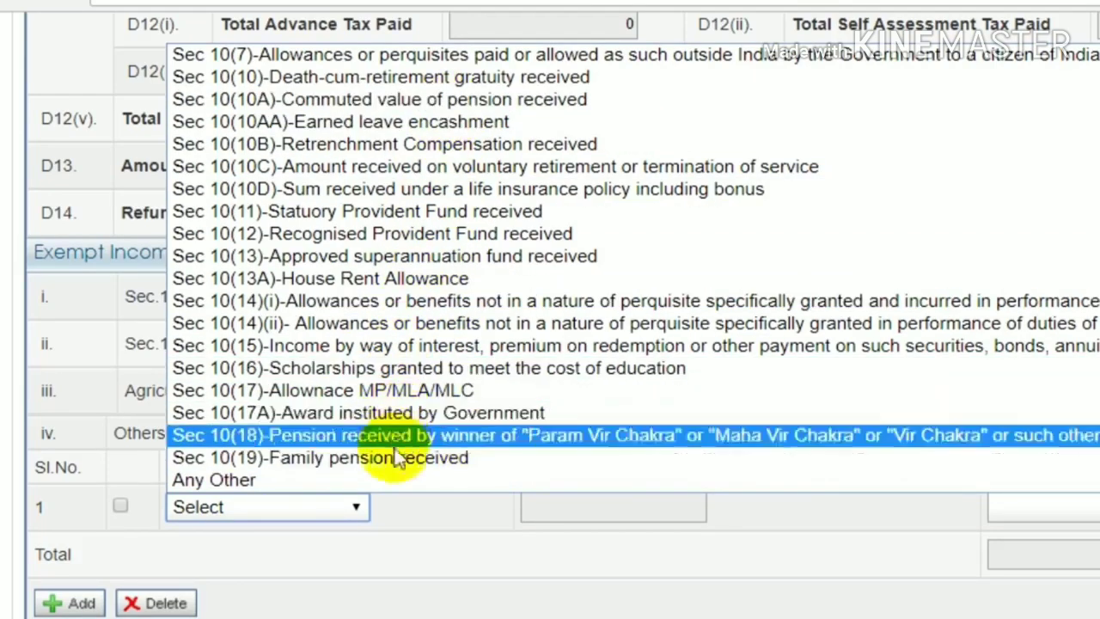
{"action": "left_click", "coordinate": [215, 480]}
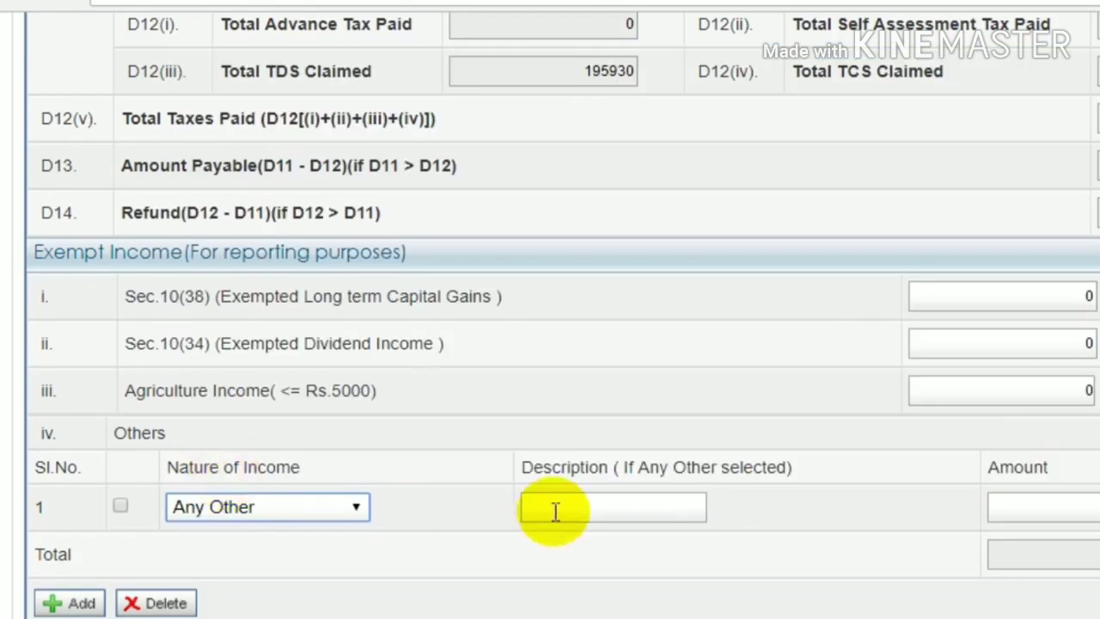
{"action": "left_click", "coordinate": [555, 511]}
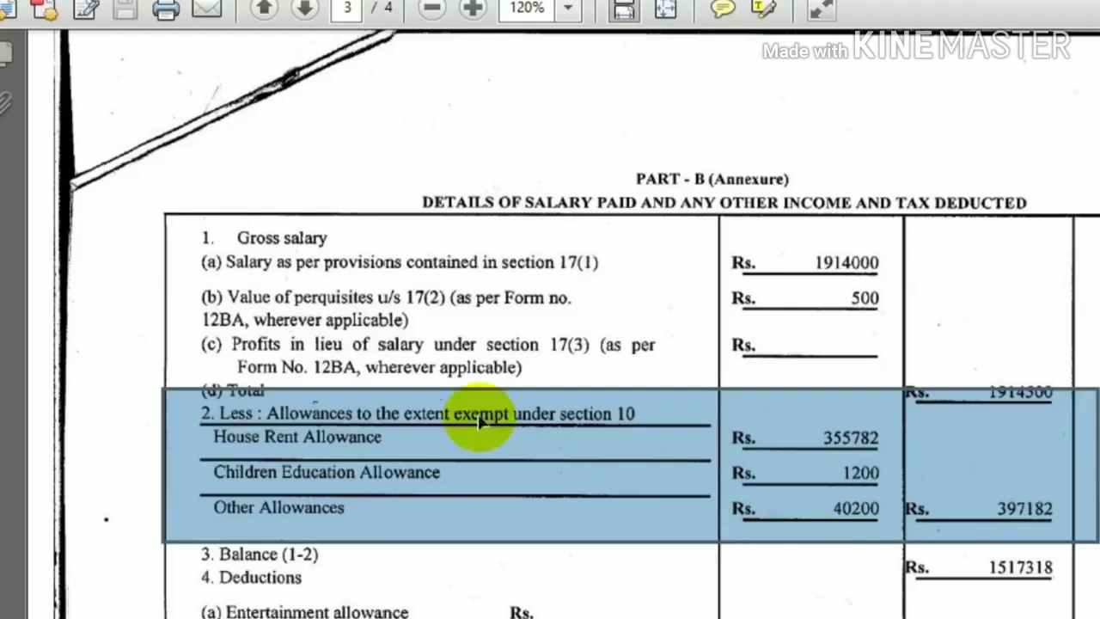
Step: Look up the House Rent Allowance in Form 16 and record it as Sec 10(13A) exempt income with amount 355782
{"action": "left_click", "coordinate": [444, 493]}
{"action": "left_click_drag", "start_coordinate": [209, 435], "coordinate": [454, 449]}
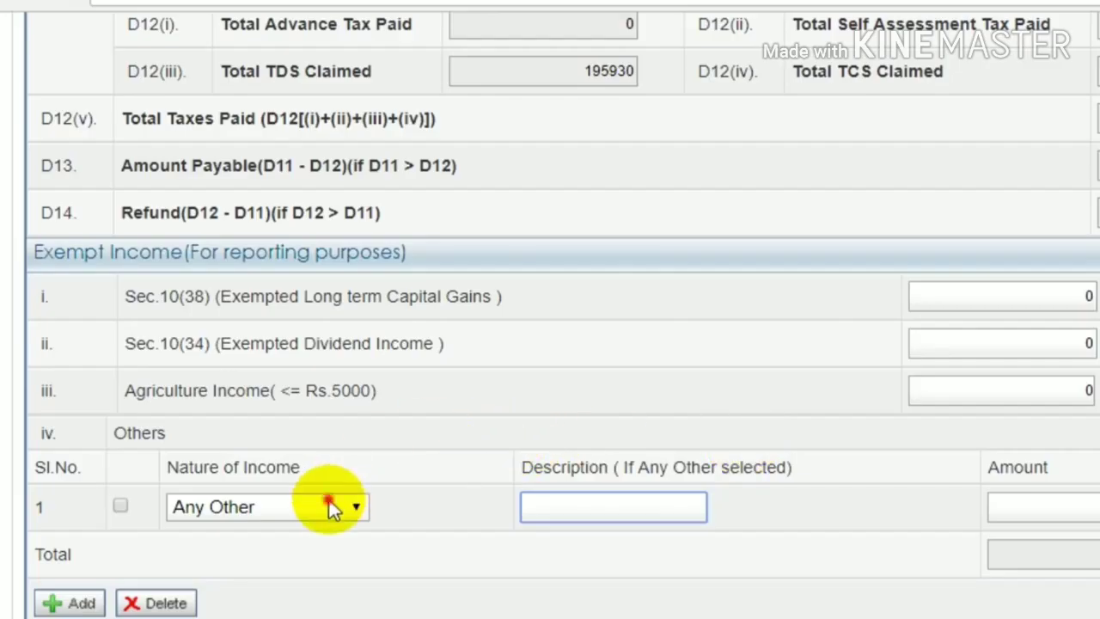
{"action": "left_click", "coordinate": [334, 508]}
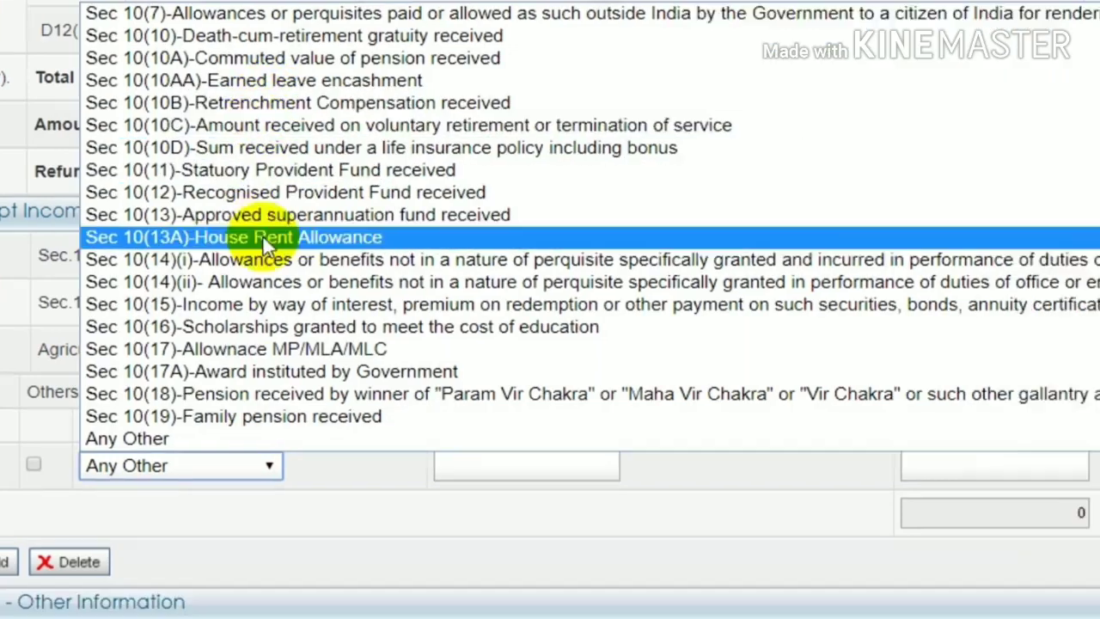
{"action": "left_click", "coordinate": [349, 276]}
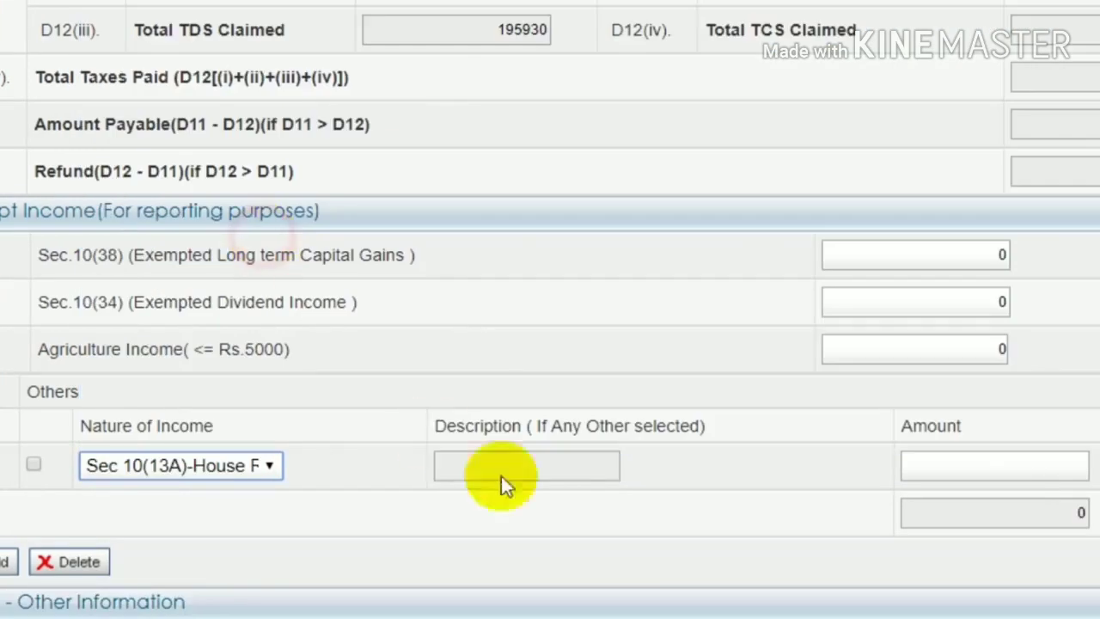
{"action": "left_click", "coordinate": [983, 462]}
{"action": "type", "text": "355782"}
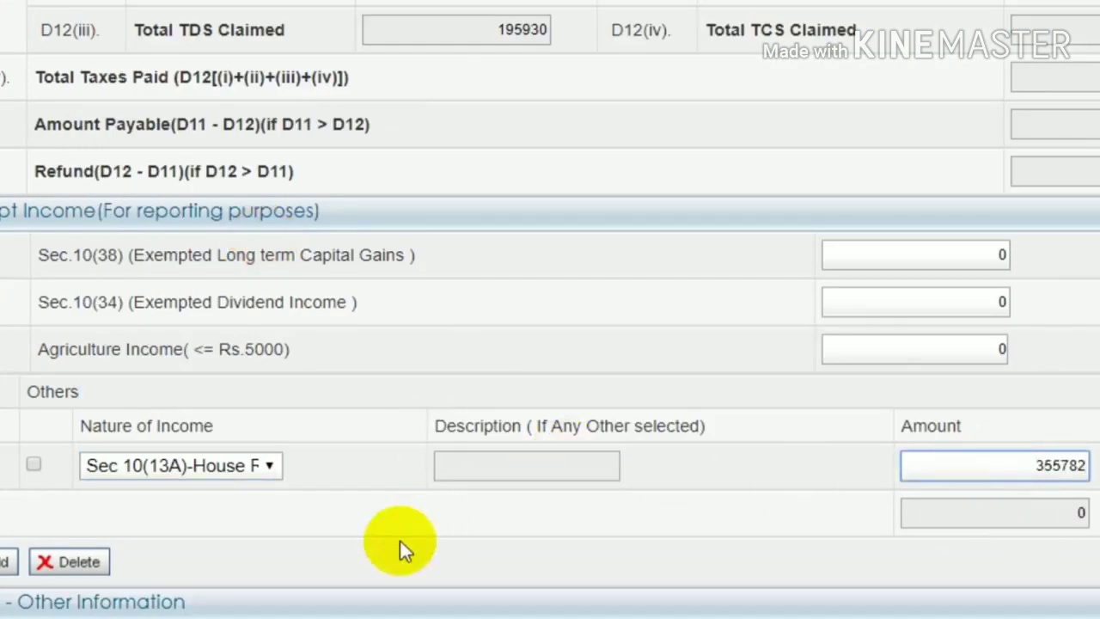
Step: Look up the Children Education Allowance in Form 16 and add a Sec 10(14)(ii) exempt income row with amount 1200
{"action": "key", "text": "alt+Tab"}
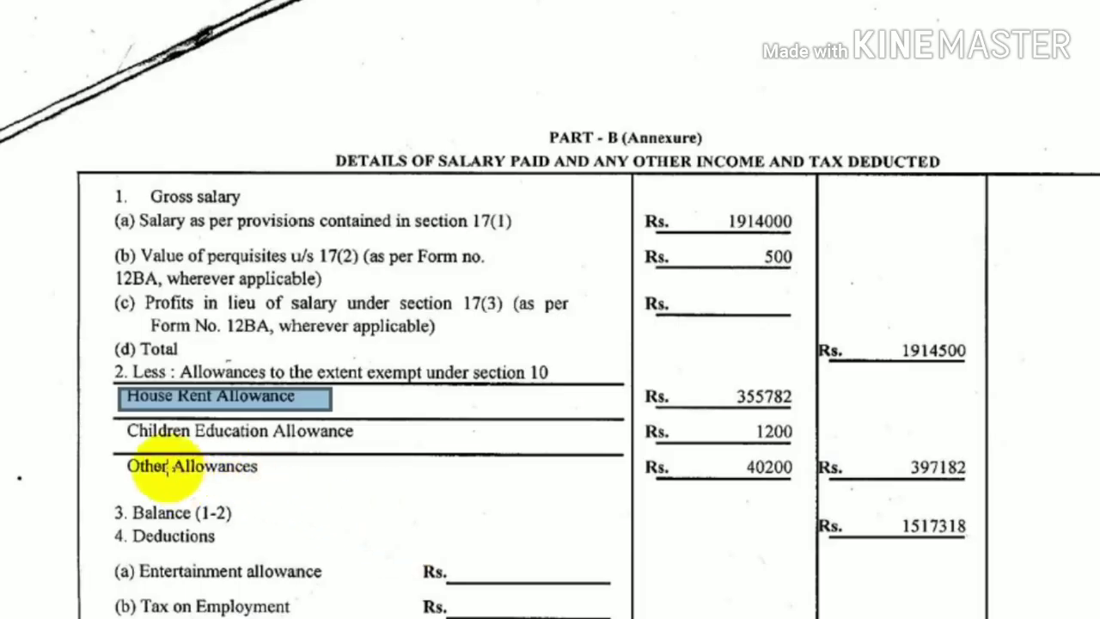
{"action": "left_click", "coordinate": [119, 414]}
{"action": "left_click", "coordinate": [426, 453]}
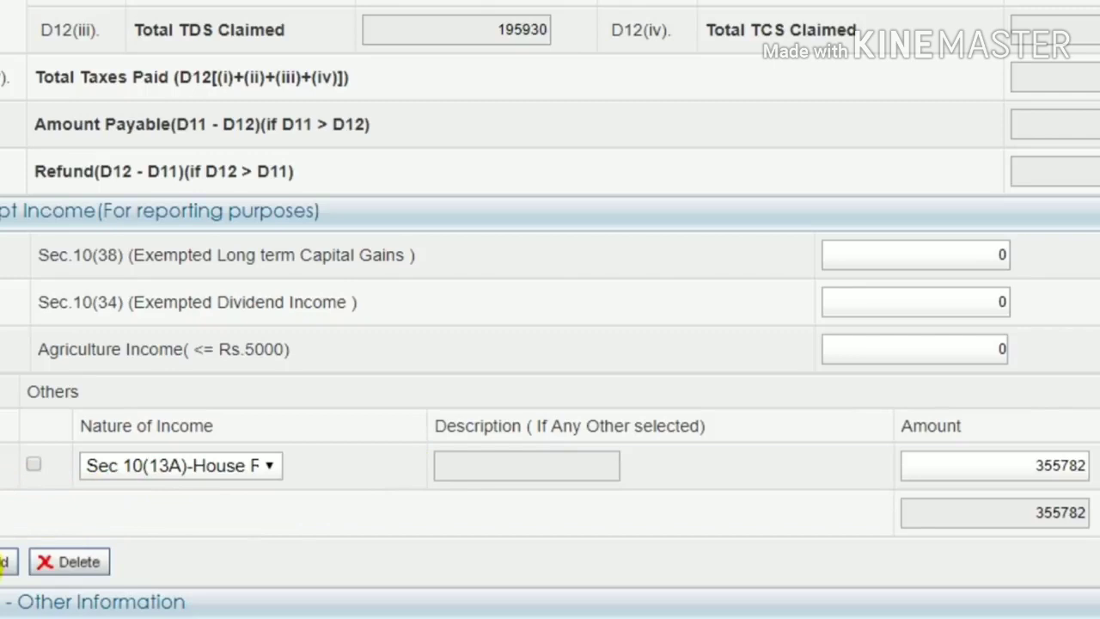
{"action": "left_click", "coordinate": [5, 562]}
{"action": "left_click", "coordinate": [167, 513]}
{"action": "scroll", "coordinate": [226, 423], "scroll_direction": "down", "scroll_amount": 1}
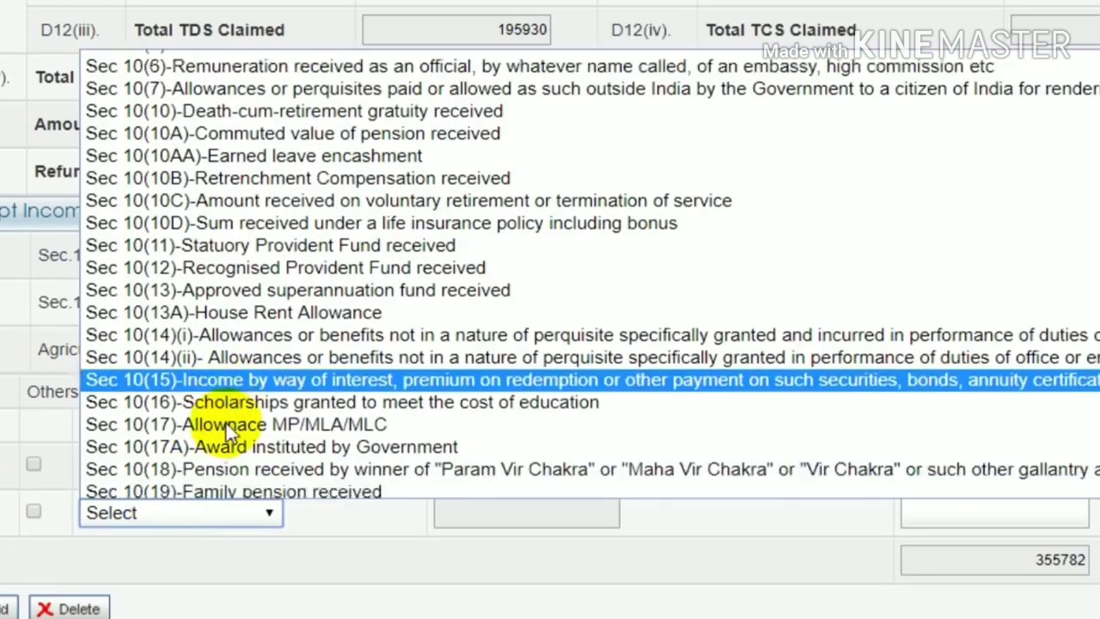
{"action": "left_click", "coordinate": [176, 328]}
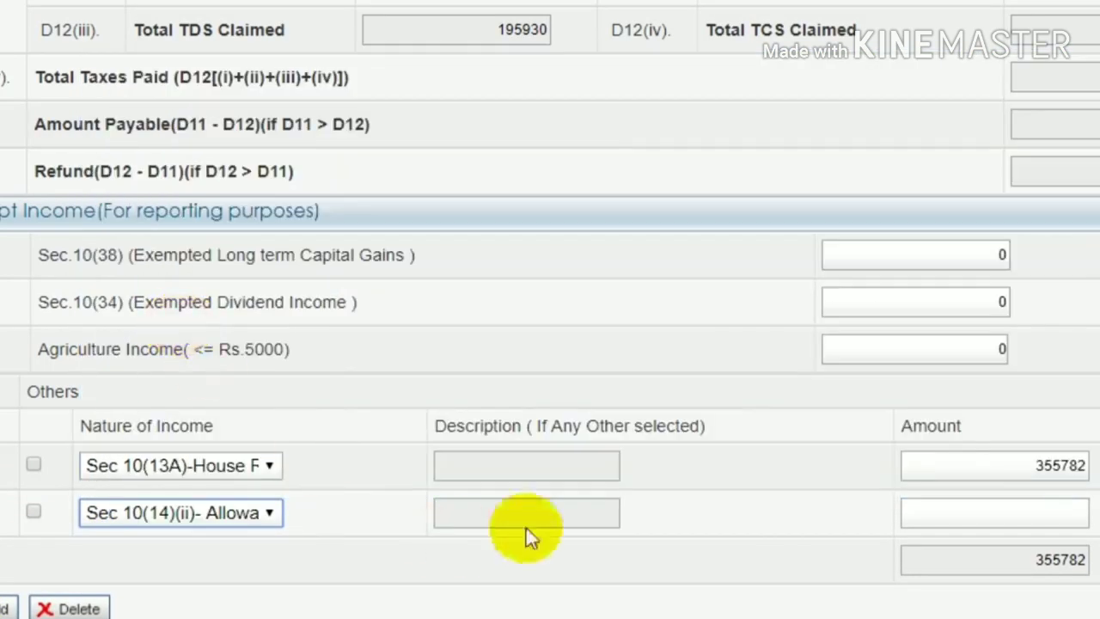
{"action": "left_click", "coordinate": [1056, 513]}
{"action": "key", "text": "alt+Tab"}
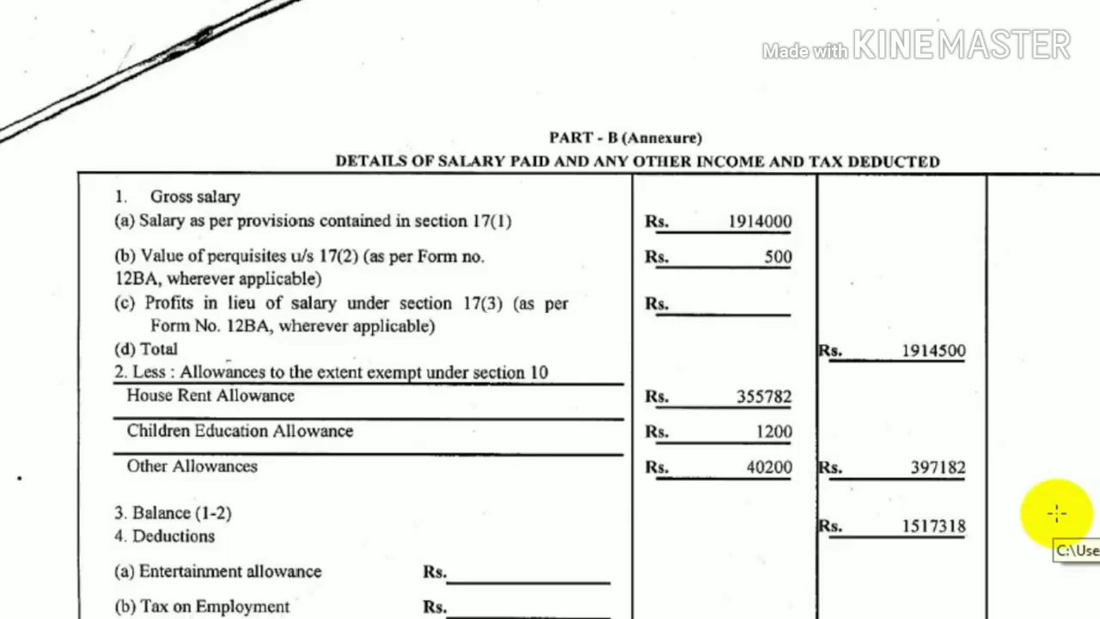
{"action": "key", "text": "alt+Tab"}
{"action": "type", "text": "1200"}
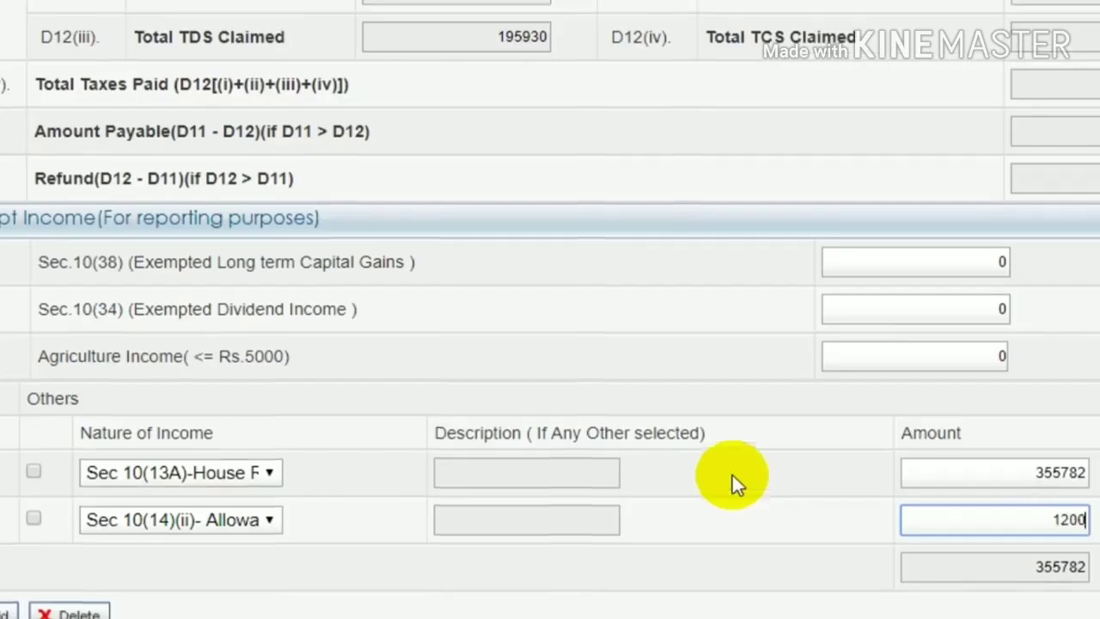
Step: Examine the Other Allowances row and its amount in the Form 16 annexure
{"action": "key", "text": "alt+Tab"}
{"action": "left_click", "coordinate": [117, 470]}
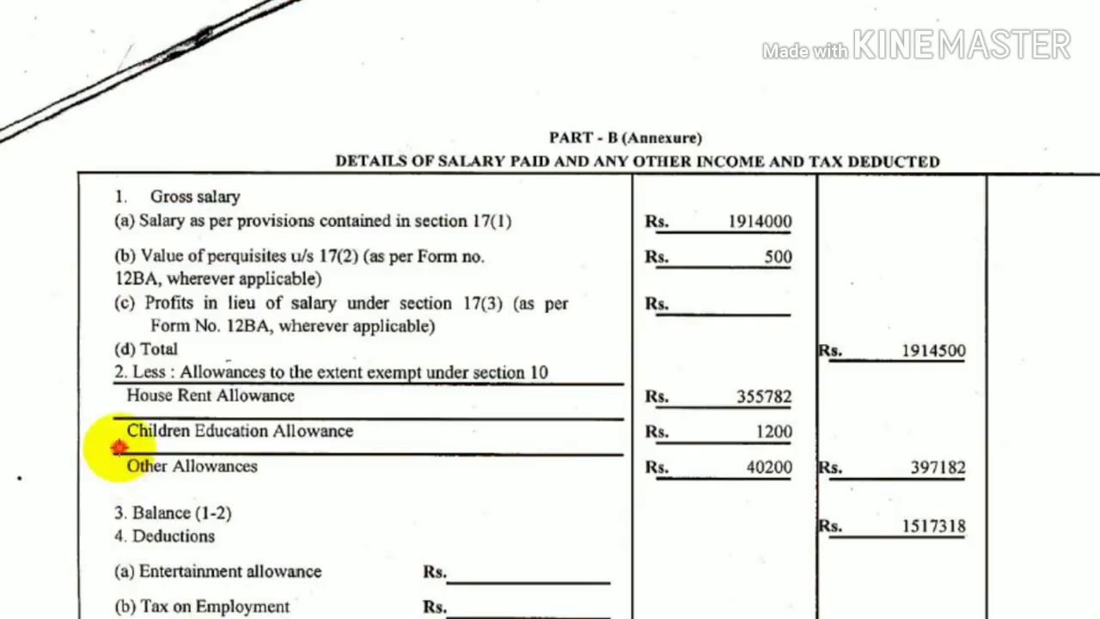
{"action": "left_click_drag", "start_coordinate": [117, 445], "coordinate": [323, 493]}
{"action": "left_click_drag", "start_coordinate": [733, 446], "coordinate": [818, 478]}
{"action": "left_click", "coordinate": [283, 468]}
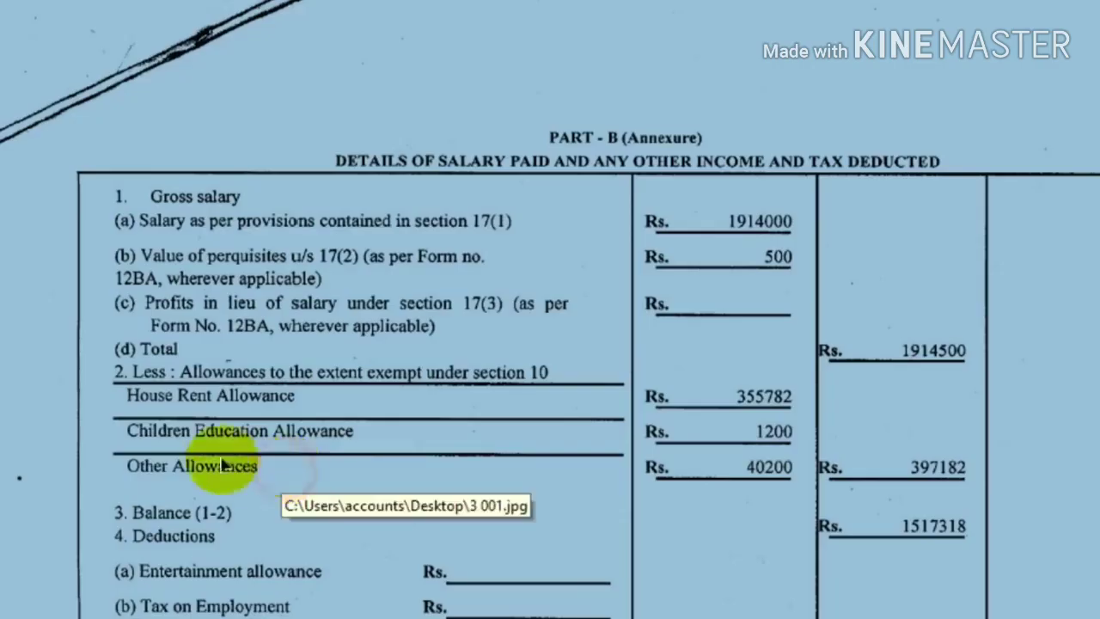
{"action": "left_click", "coordinate": [123, 455]}
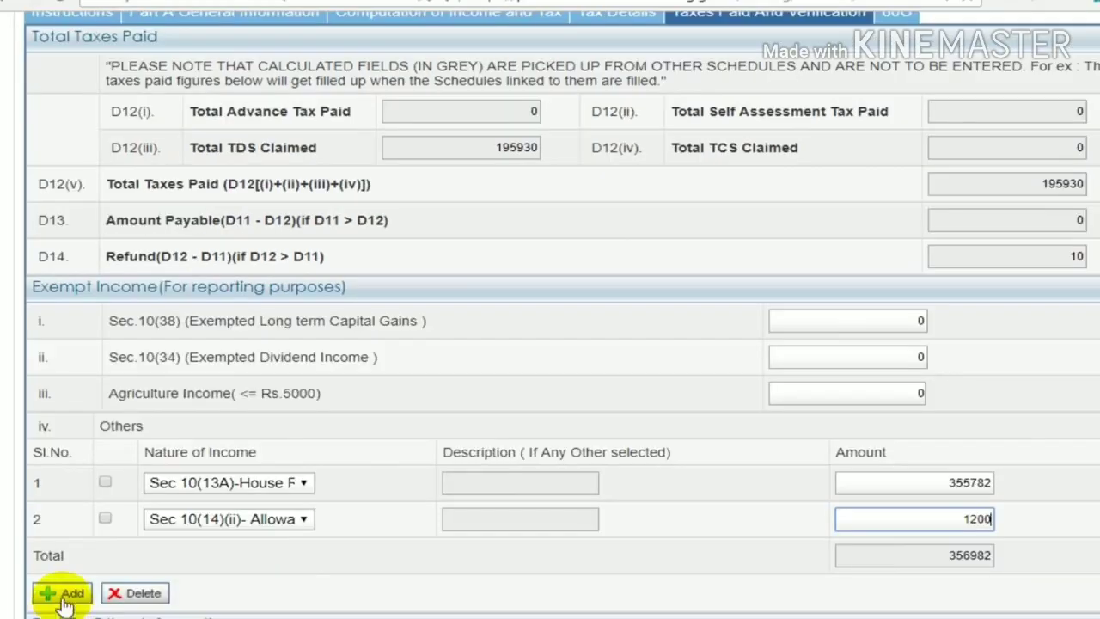
Step: Add a third exempt income row under Others with nature Sec 10(14)(ii) and amount 19200
{"action": "left_click", "coordinate": [64, 600]}
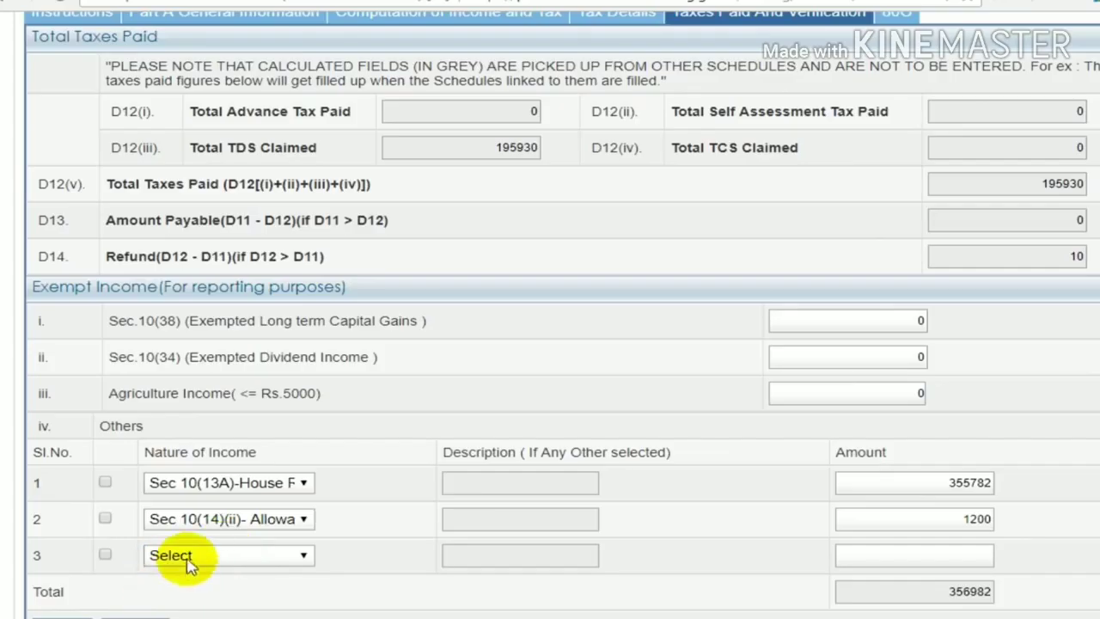
{"action": "left_click", "coordinate": [185, 557]}
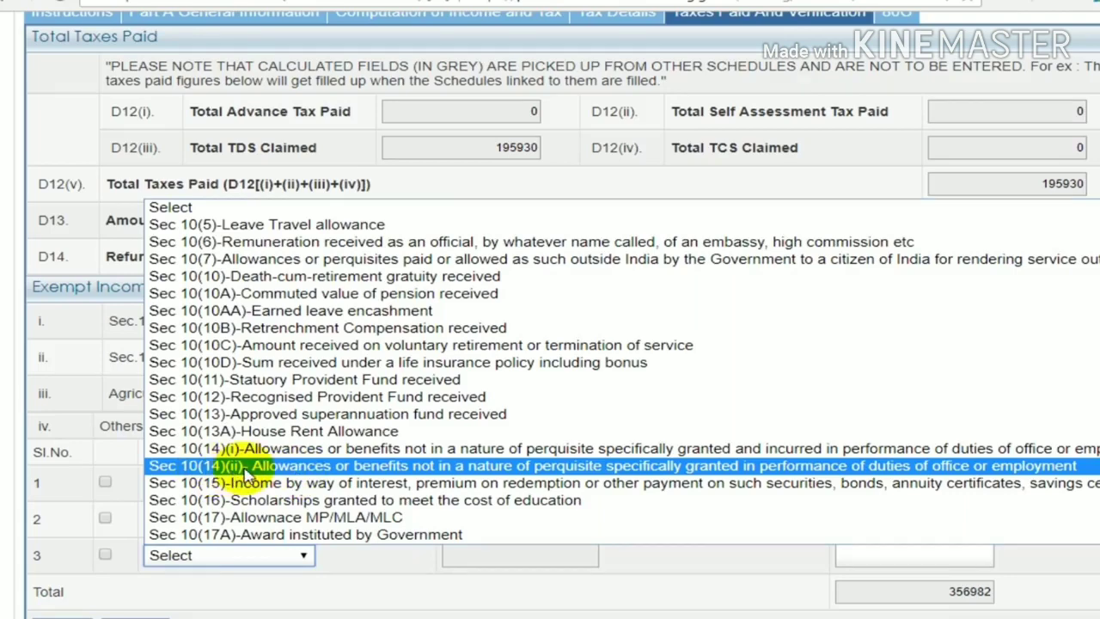
{"action": "left_click", "coordinate": [246, 472]}
{"action": "left_click", "coordinate": [922, 550]}
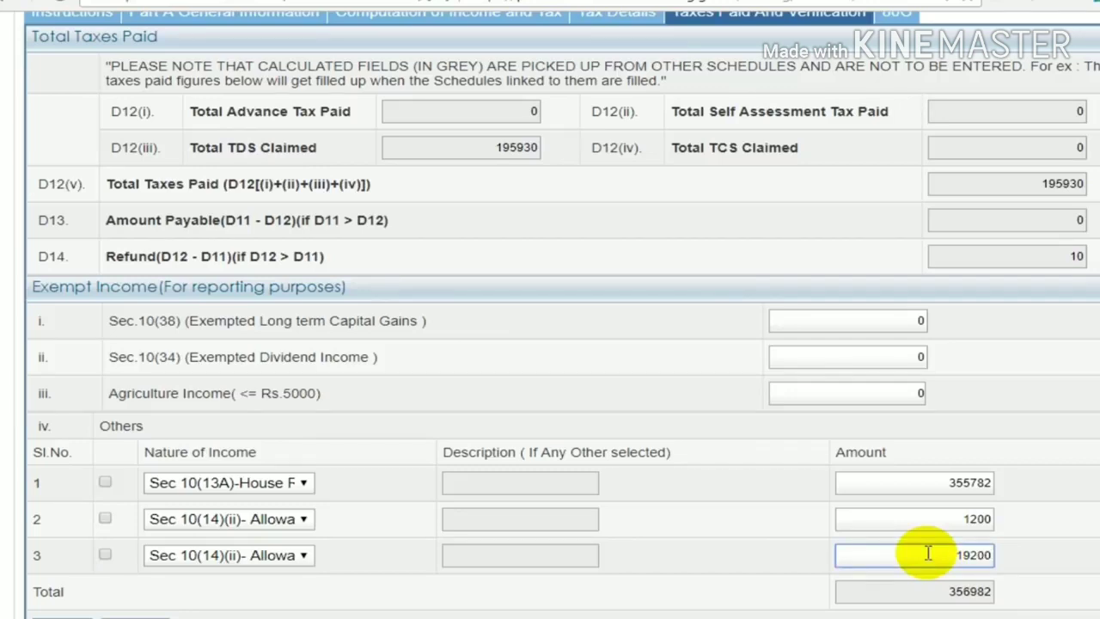
{"action": "type", "text": "19200"}
{"action": "left_click", "coordinate": [718, 514]}
{"action": "scroll", "coordinate": [54, 510], "scroll_direction": "down", "scroll_amount": 3}
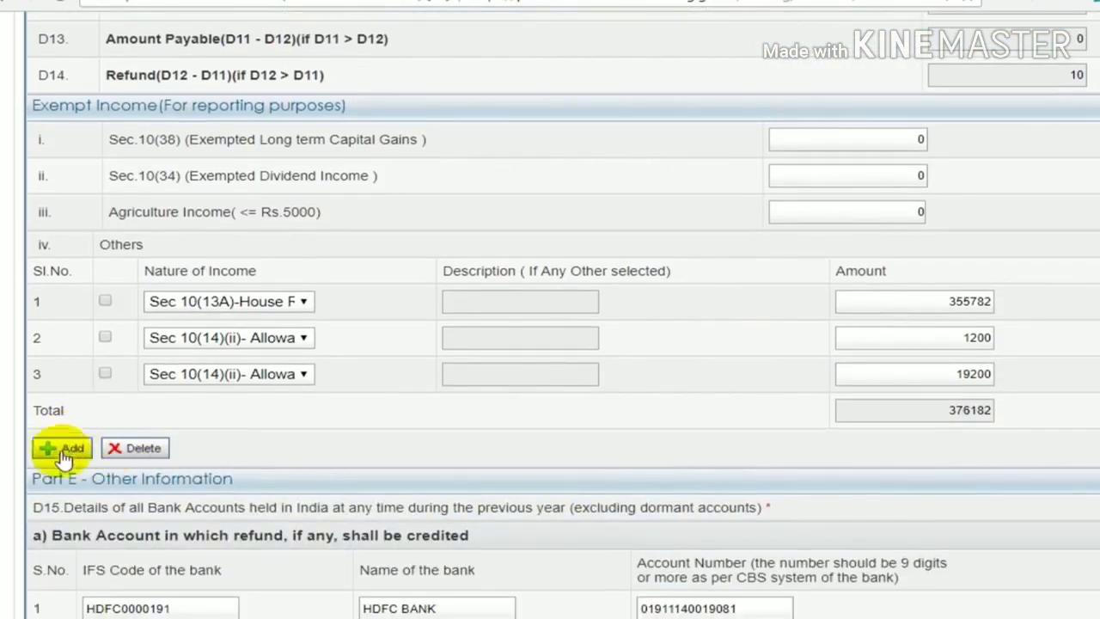
Step: Add a fourth exempt income row under Others with nature Sec 10(14)(i) and amount 6000
{"action": "left_click", "coordinate": [64, 452]}
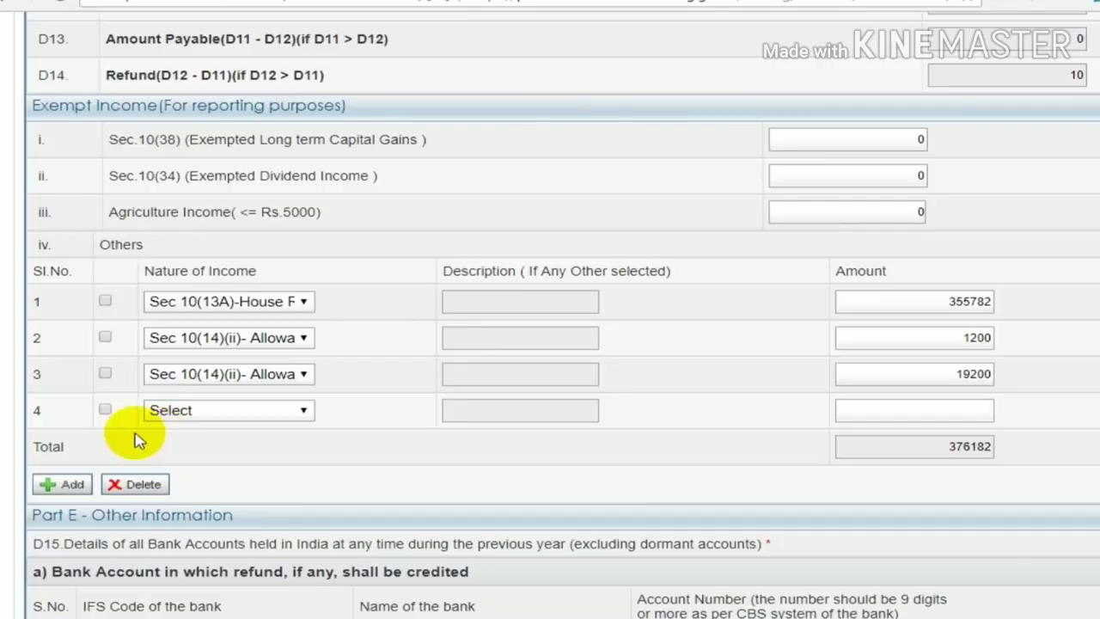
{"action": "left_click", "coordinate": [171, 412]}
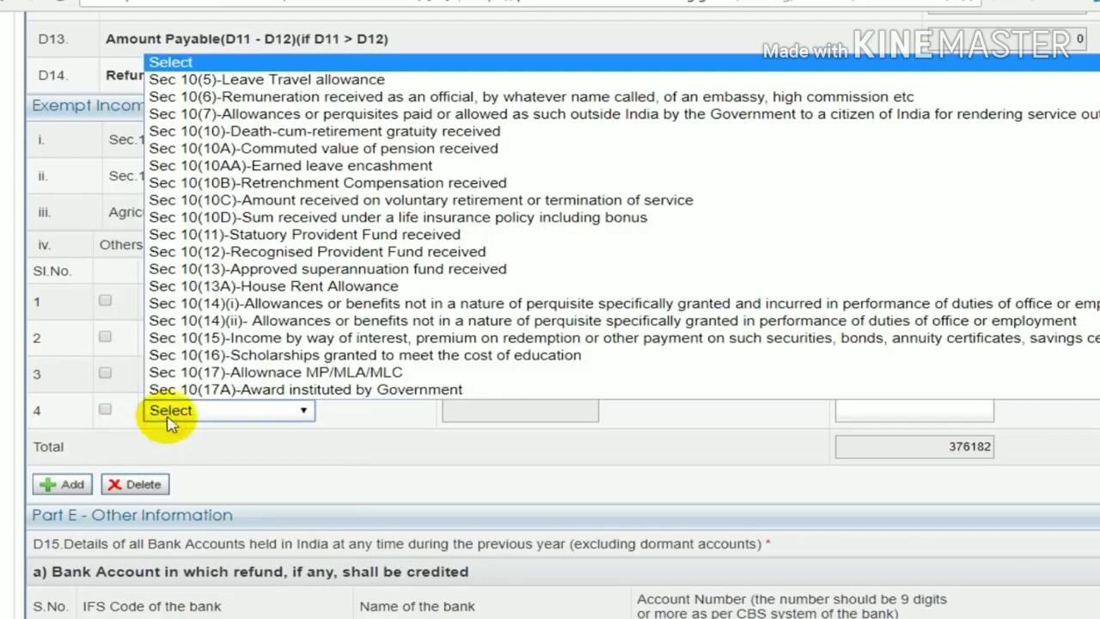
{"action": "left_click", "coordinate": [245, 306]}
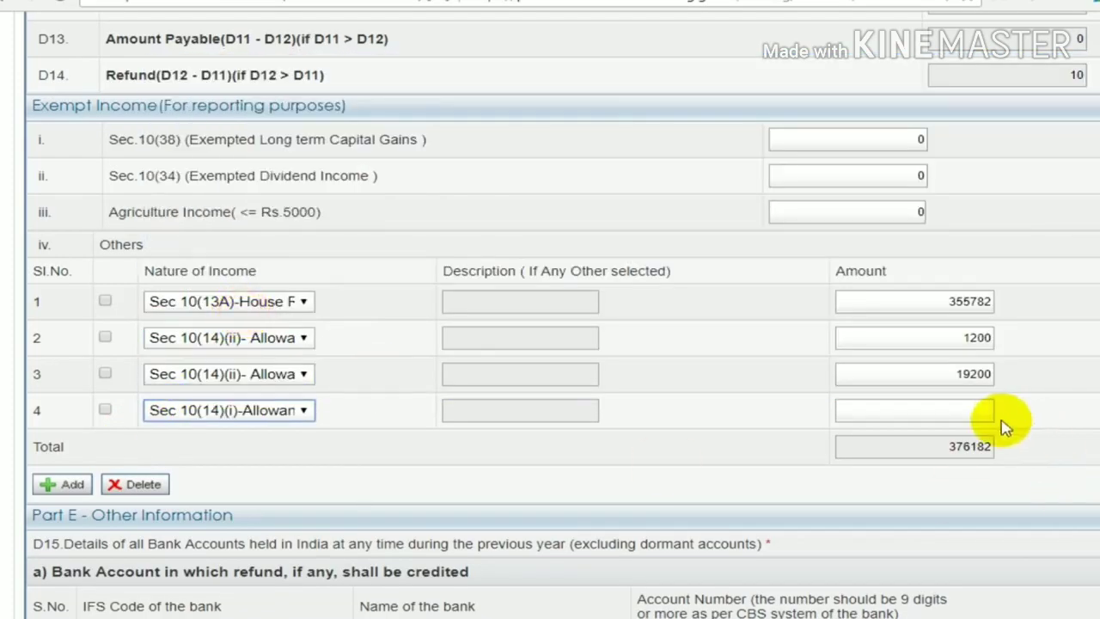
{"action": "left_click", "coordinate": [945, 411]}
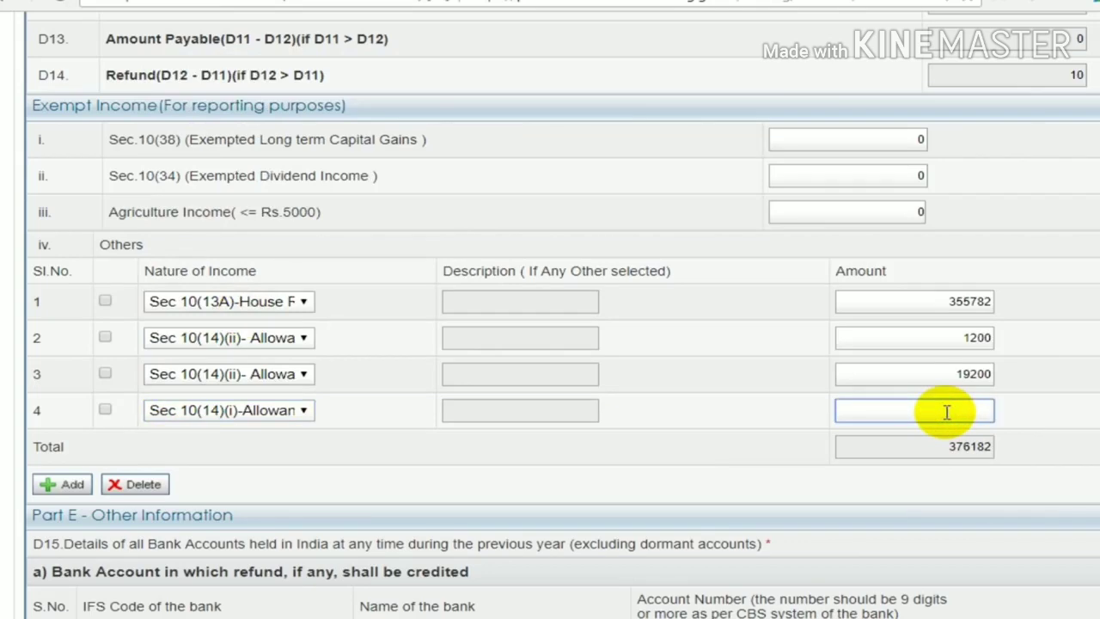
{"action": "left_click", "coordinate": [822, 444]}
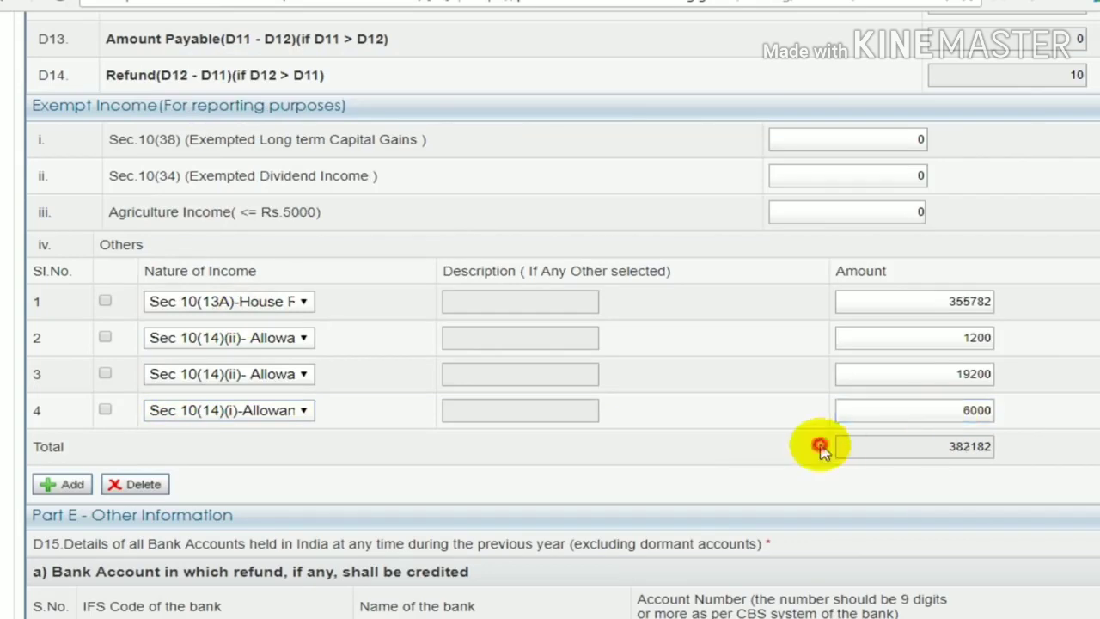
Step: Add a fifth exempt income row with nature Any Other, description Medical Reimbursement and amount 15000
{"action": "left_click", "coordinate": [54, 486]}
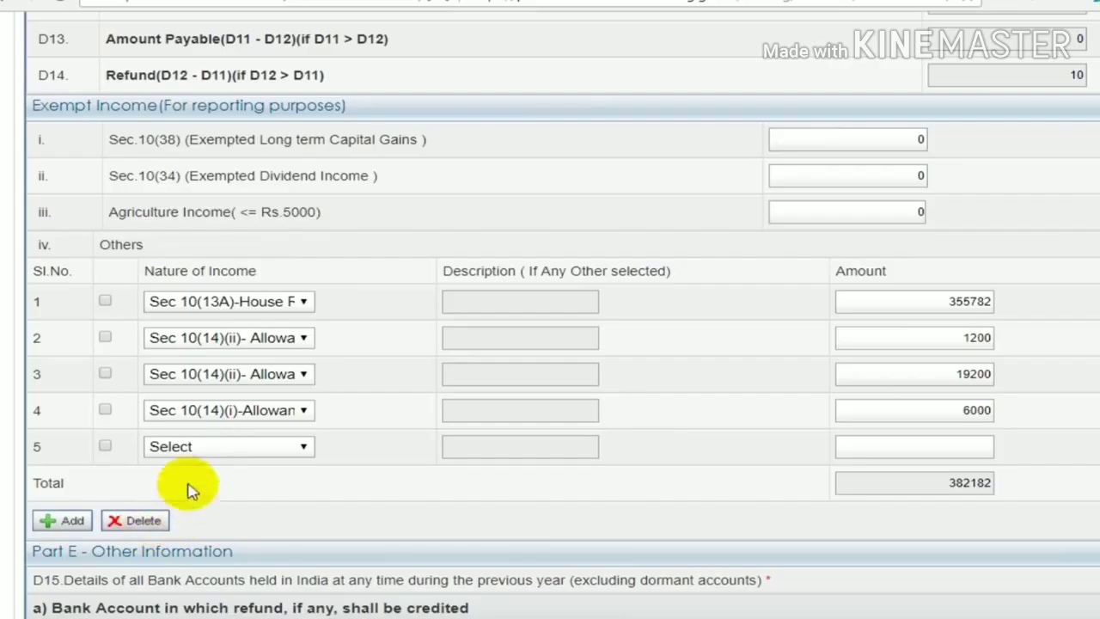
{"action": "left_click", "coordinate": [184, 446]}
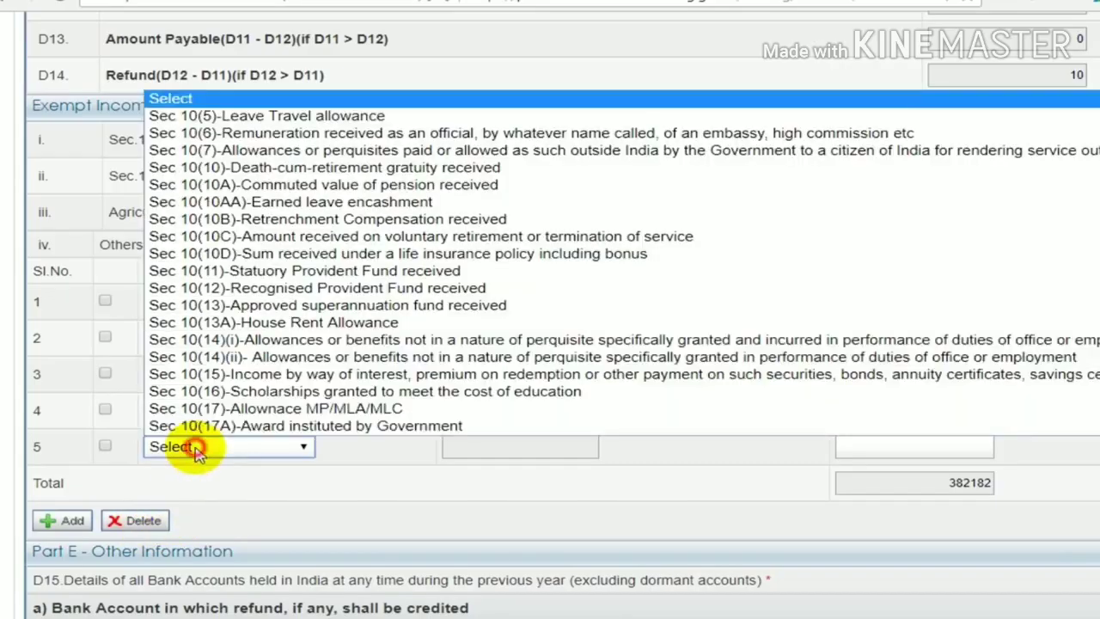
{"action": "scroll", "coordinate": [344, 422], "scroll_direction": "down", "scroll_amount": 1}
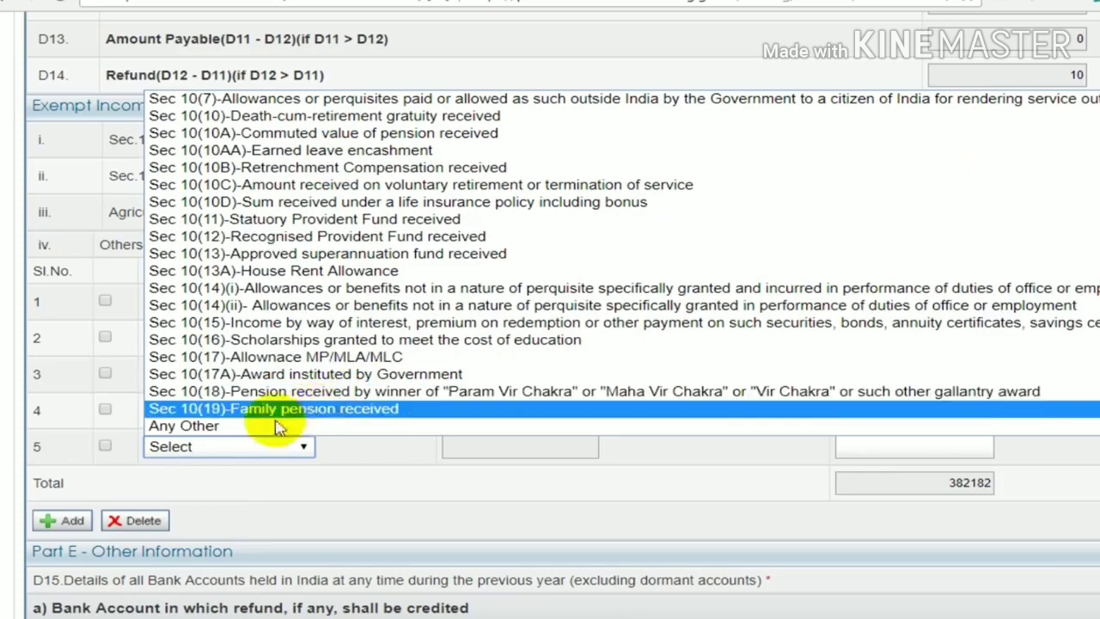
{"action": "left_click", "coordinate": [213, 428]}
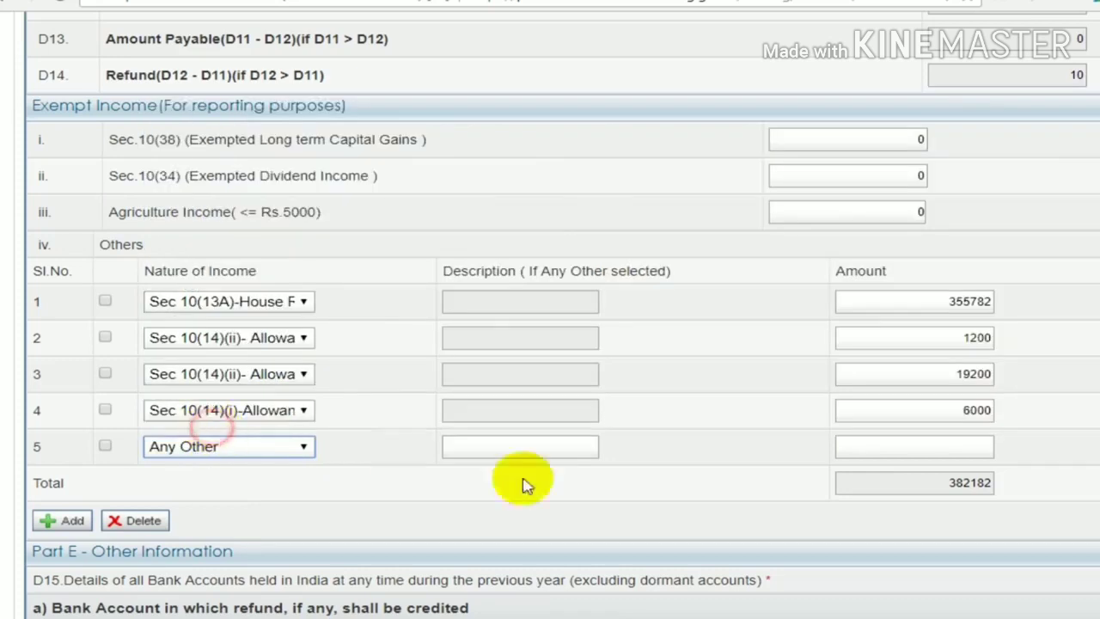
{"action": "left_click", "coordinate": [574, 447]}
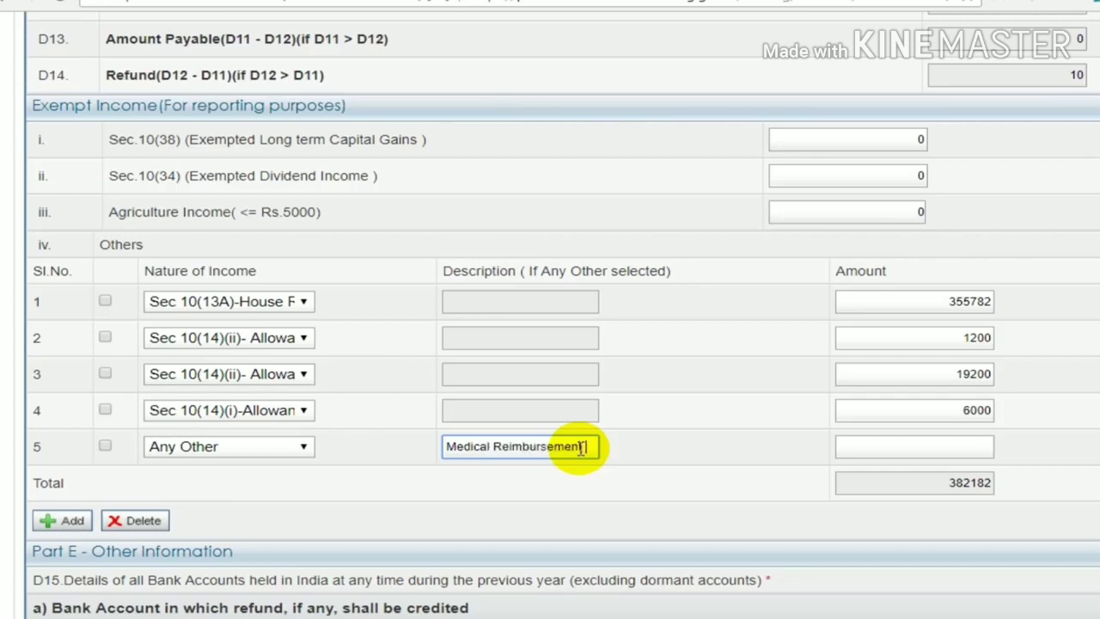
{"action": "left_click", "coordinate": [993, 446]}
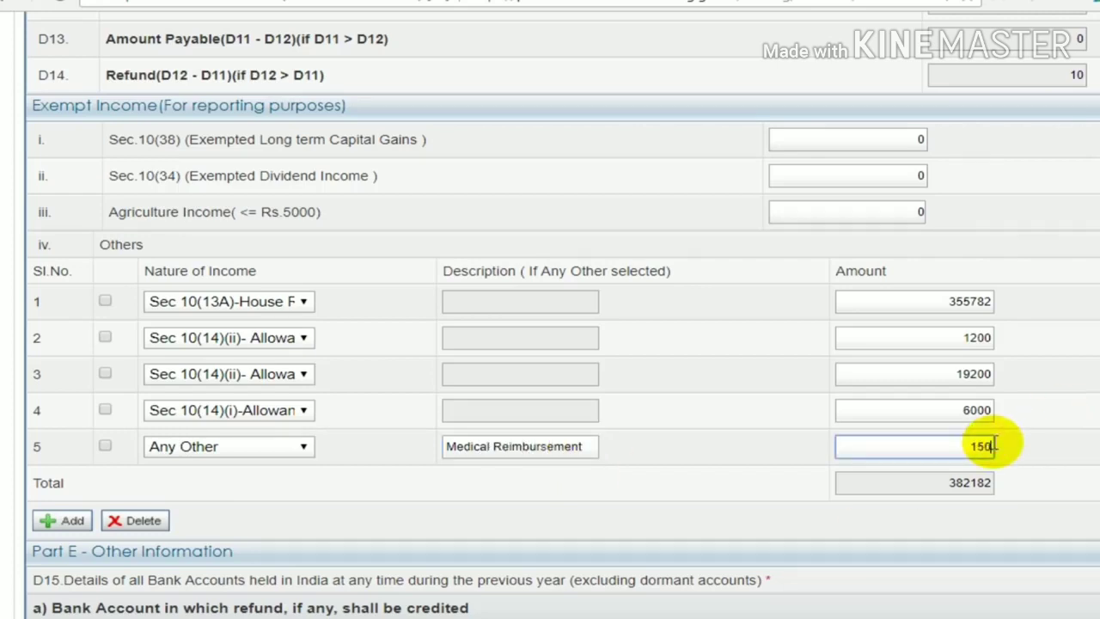
{"action": "left_click", "coordinate": [1064, 442]}
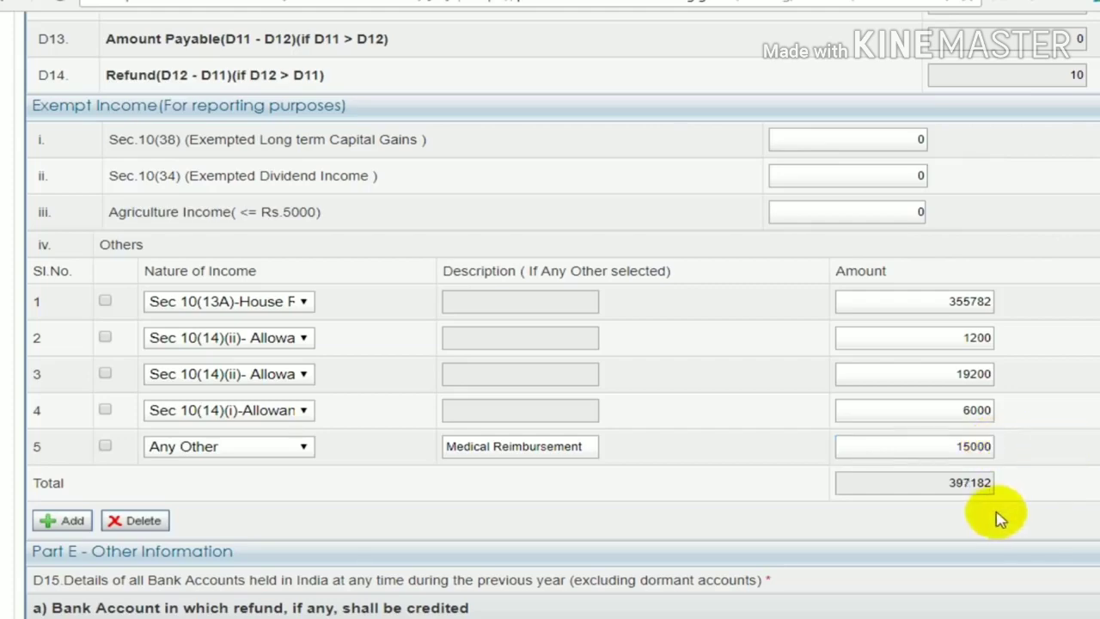
Step: Compare the exempt income total with the section 10 allowances total in Form 16, and save the return draft
{"action": "key", "text": "alt+Tab"}
{"action": "key", "text": "alt+Tab"}
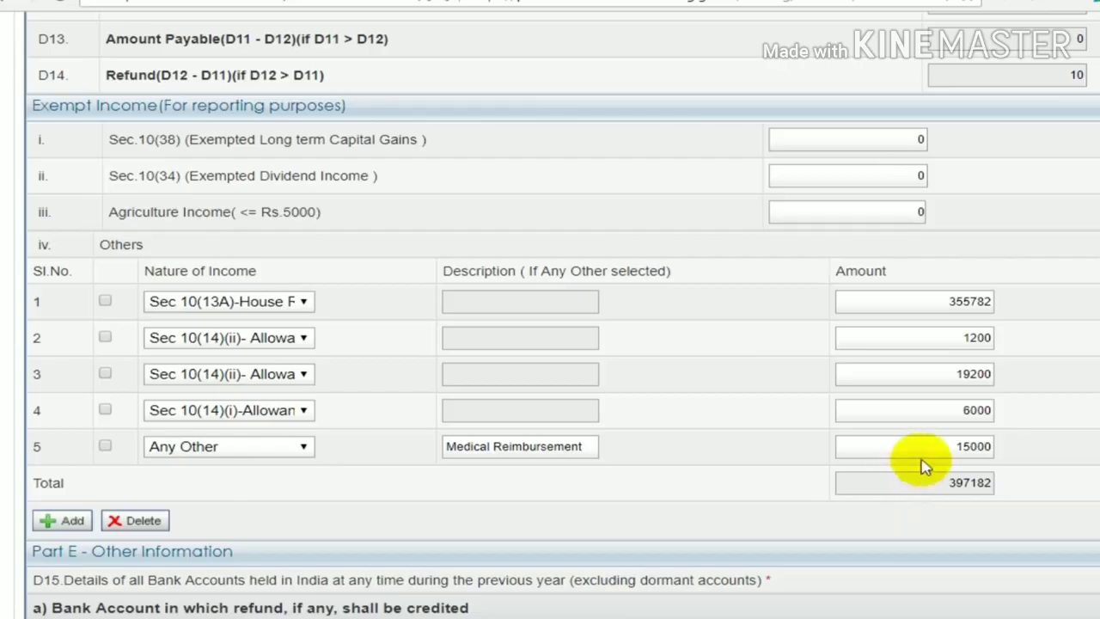
{"action": "left_click_drag", "start_coordinate": [938, 482], "coordinate": [1020, 491]}
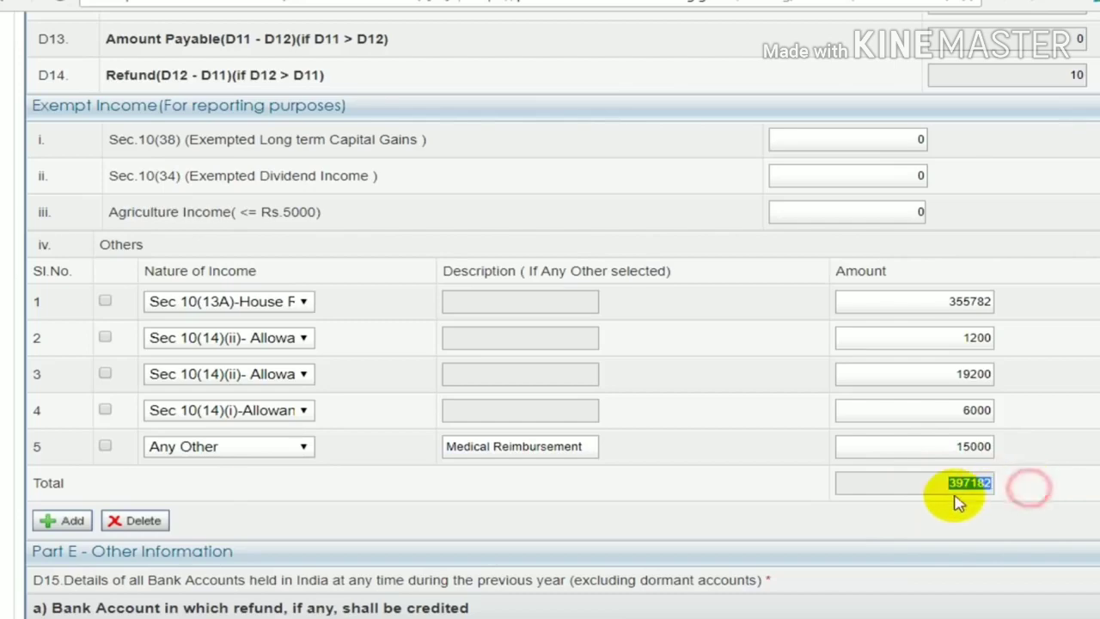
{"action": "key", "text": "alt+Tab"}
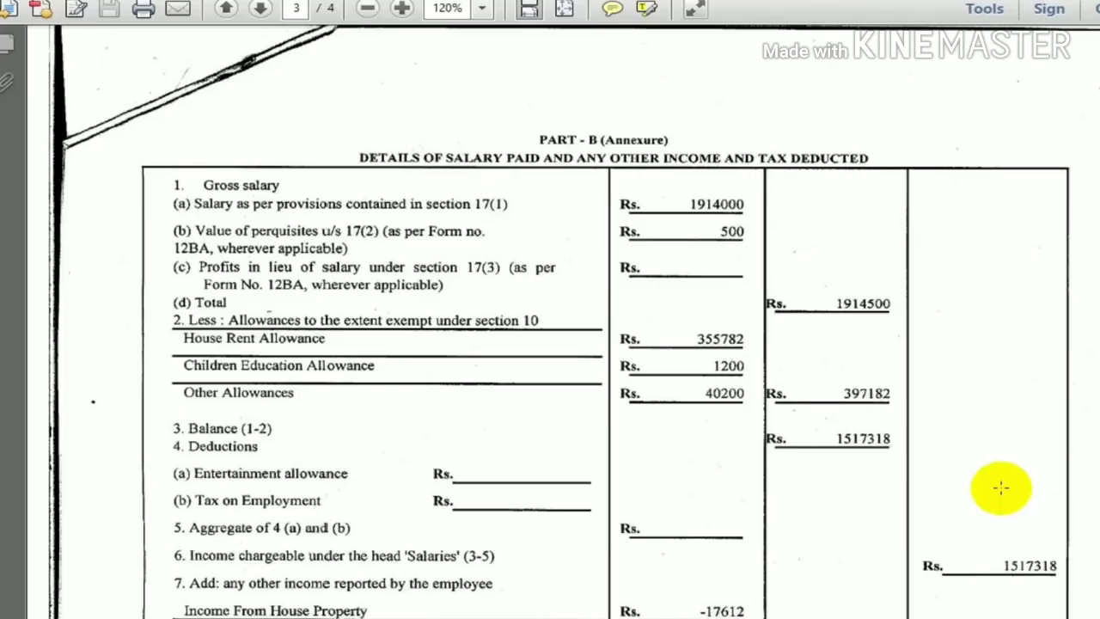
{"action": "left_click_drag", "start_coordinate": [834, 372], "coordinate": [920, 419]}
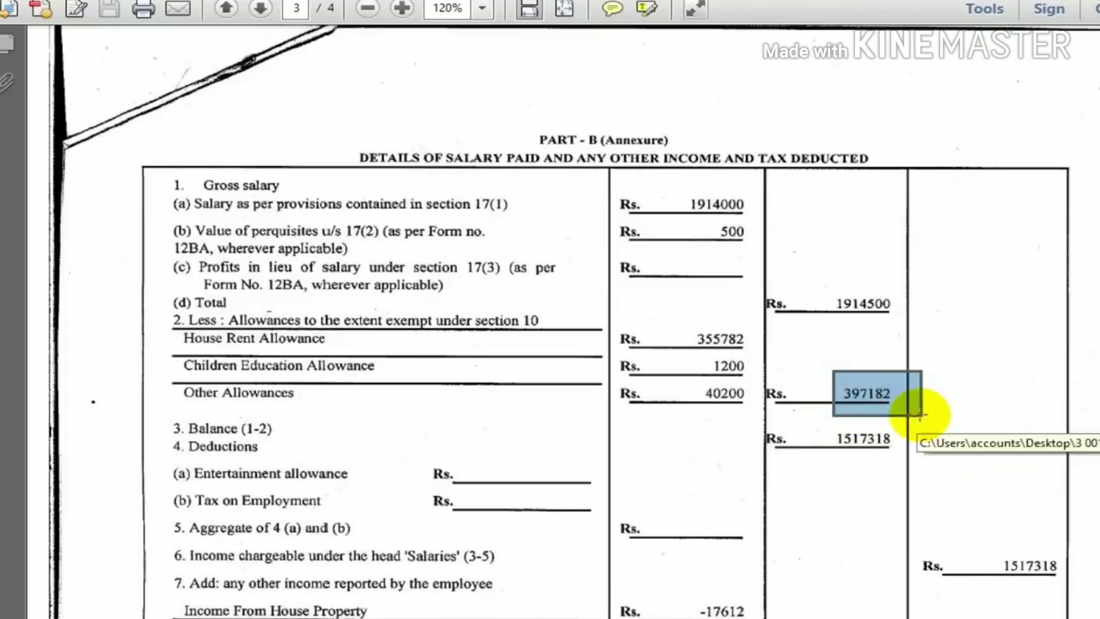
{"action": "key", "text": "alt+Tab"}
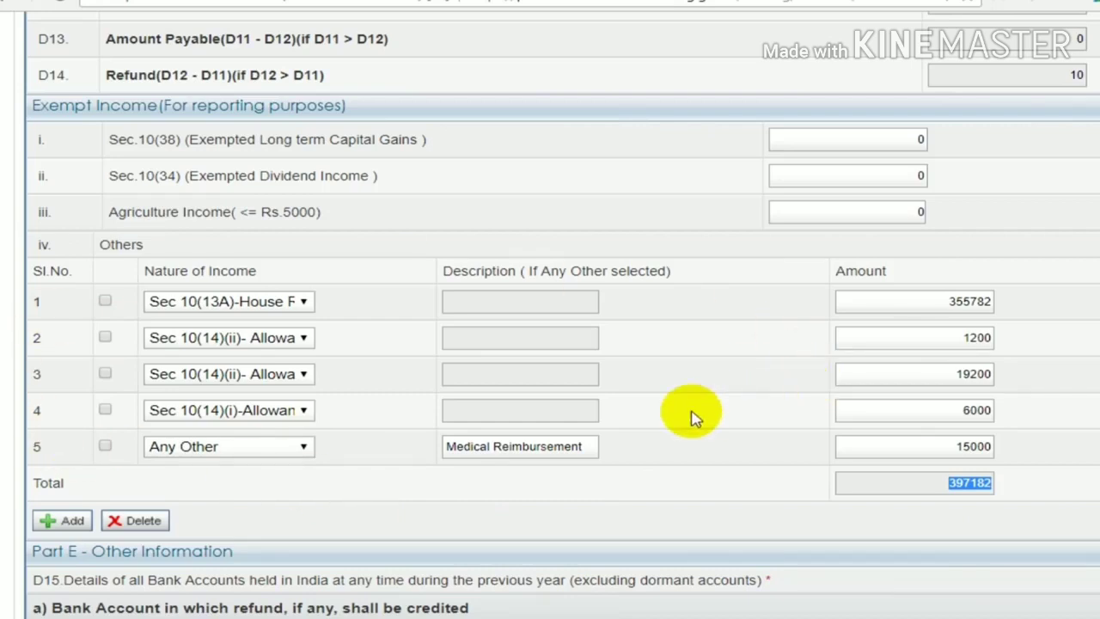
{"action": "scroll", "coordinate": [694, 416], "scroll_direction": "up", "scroll_amount": 6}
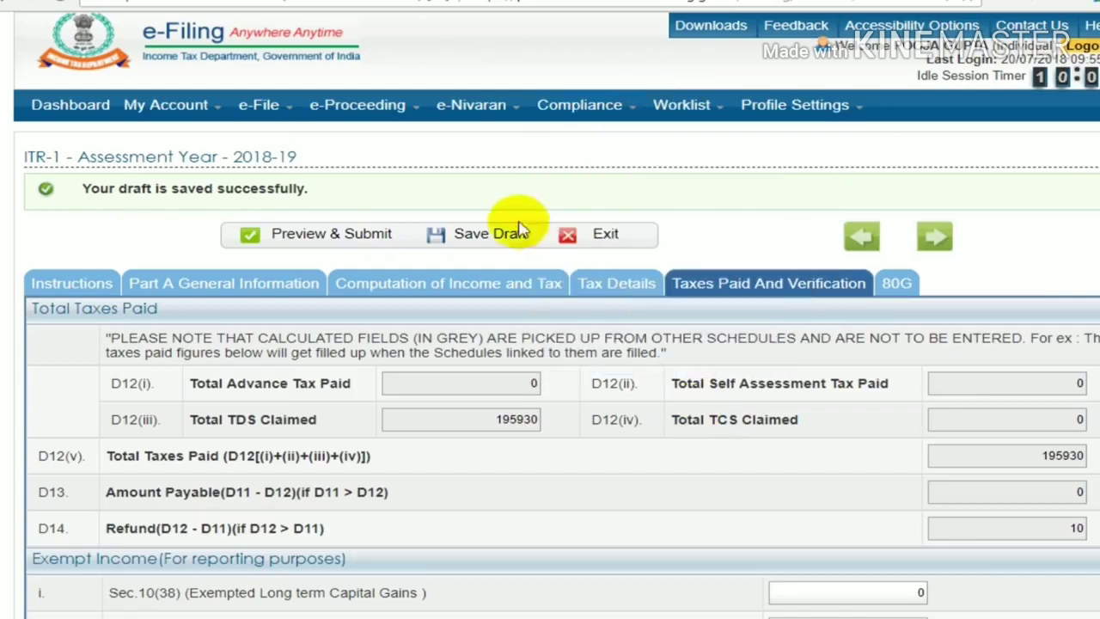
{"action": "left_click", "coordinate": [498, 239]}
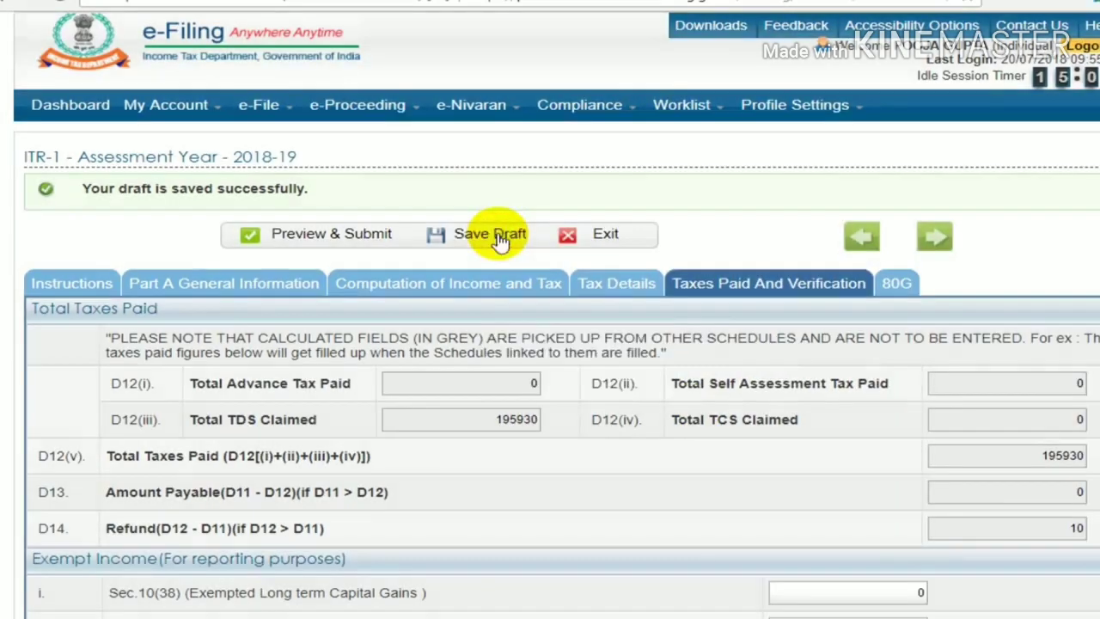
Step: Review the bank account details, fill in the capacity and place in the Verification section, and save the draft
{"action": "scroll", "coordinate": [620, 415], "scroll_direction": "down", "scroll_amount": 5}
{"action": "scroll", "coordinate": [625, 404], "scroll_direction": "down", "scroll_amount": 2}
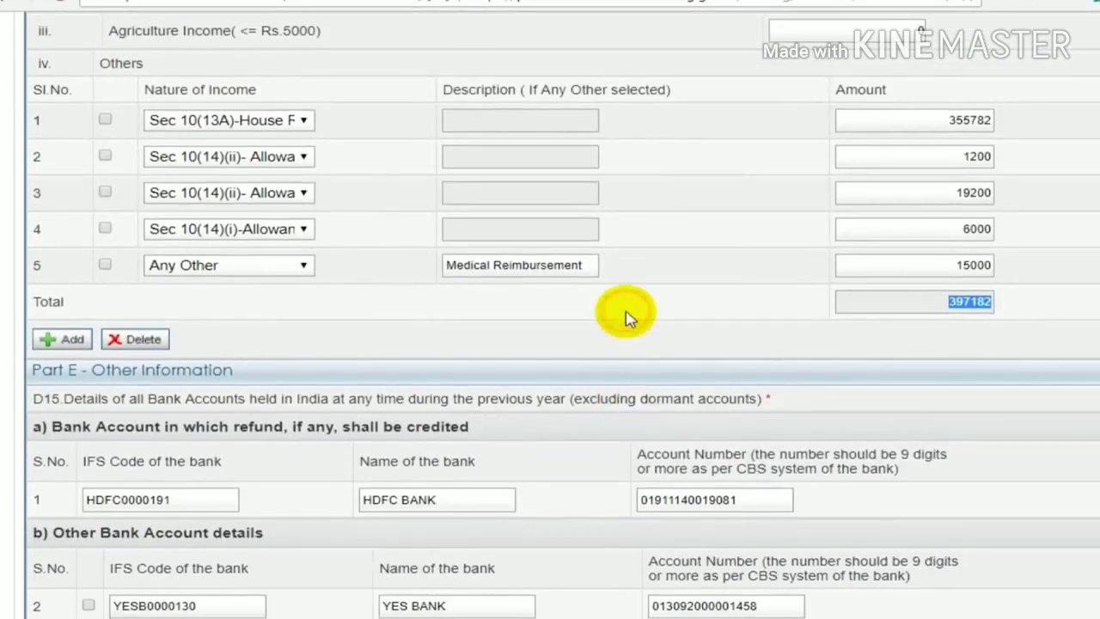
{"action": "scroll", "coordinate": [201, 370], "scroll_direction": "down", "scroll_amount": 1}
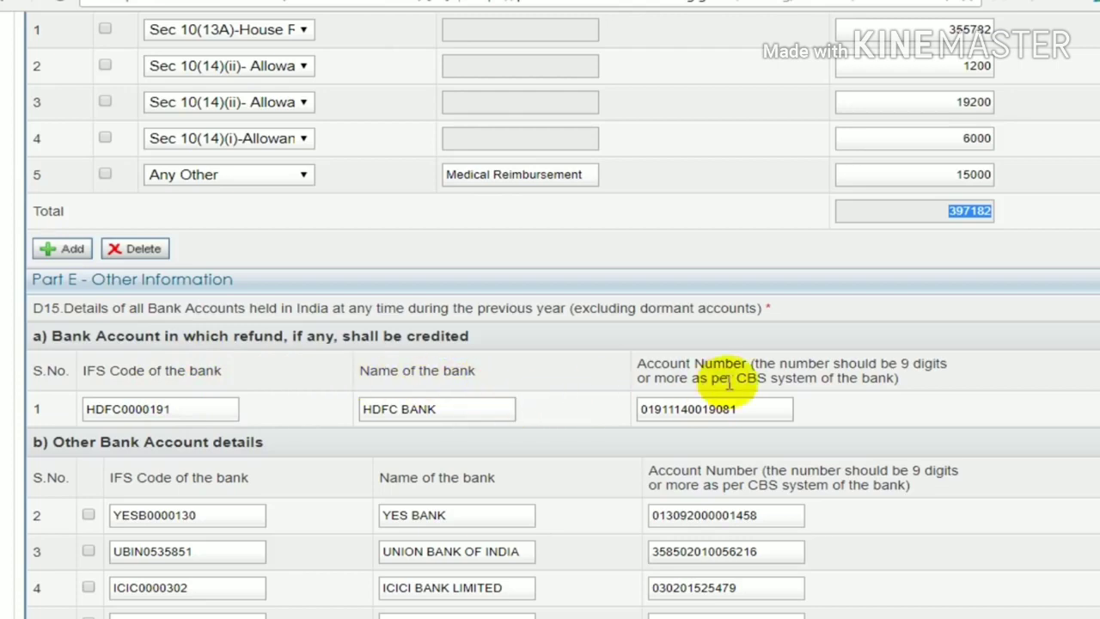
{"action": "scroll", "coordinate": [199, 287], "scroll_direction": "down", "scroll_amount": 2}
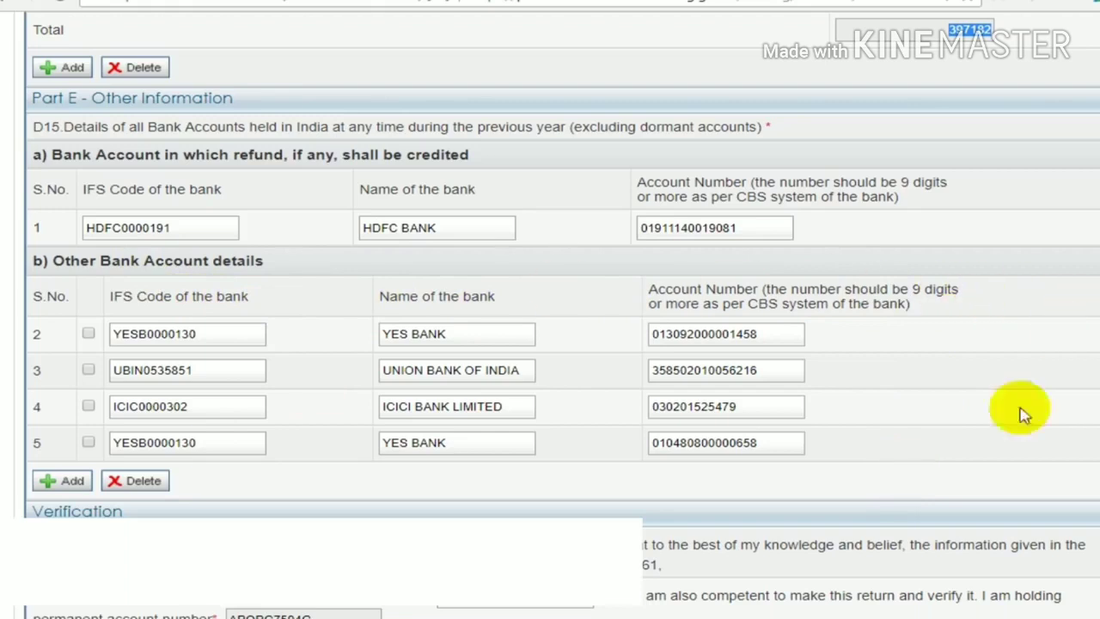
{"action": "scroll", "coordinate": [44, 343], "scroll_direction": "down", "scroll_amount": 4}
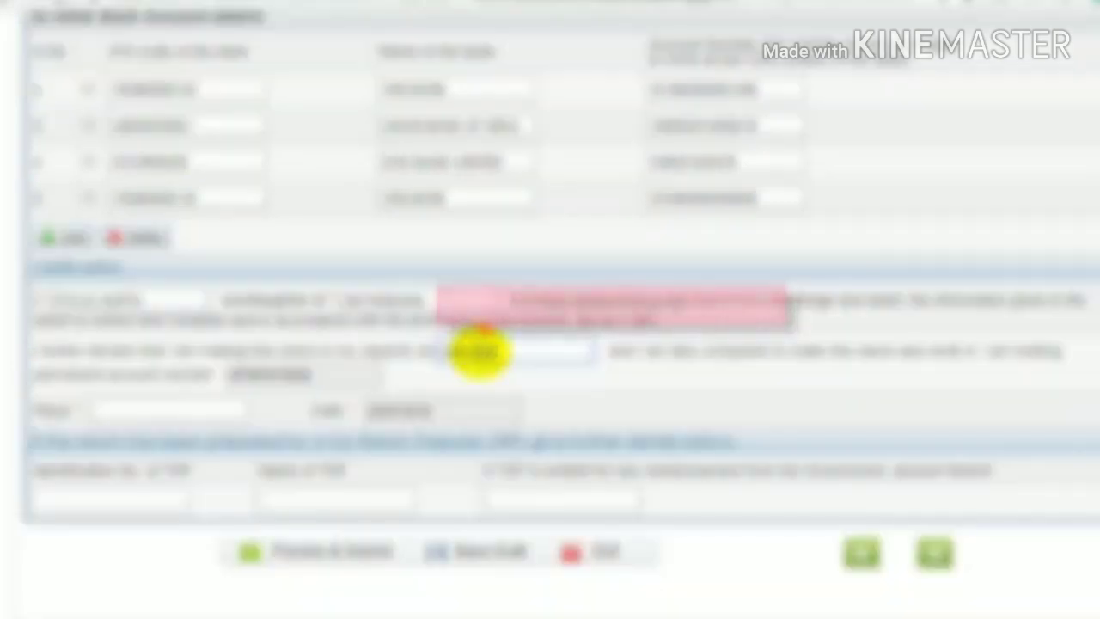
{"action": "left_click", "coordinate": [197, 413]}
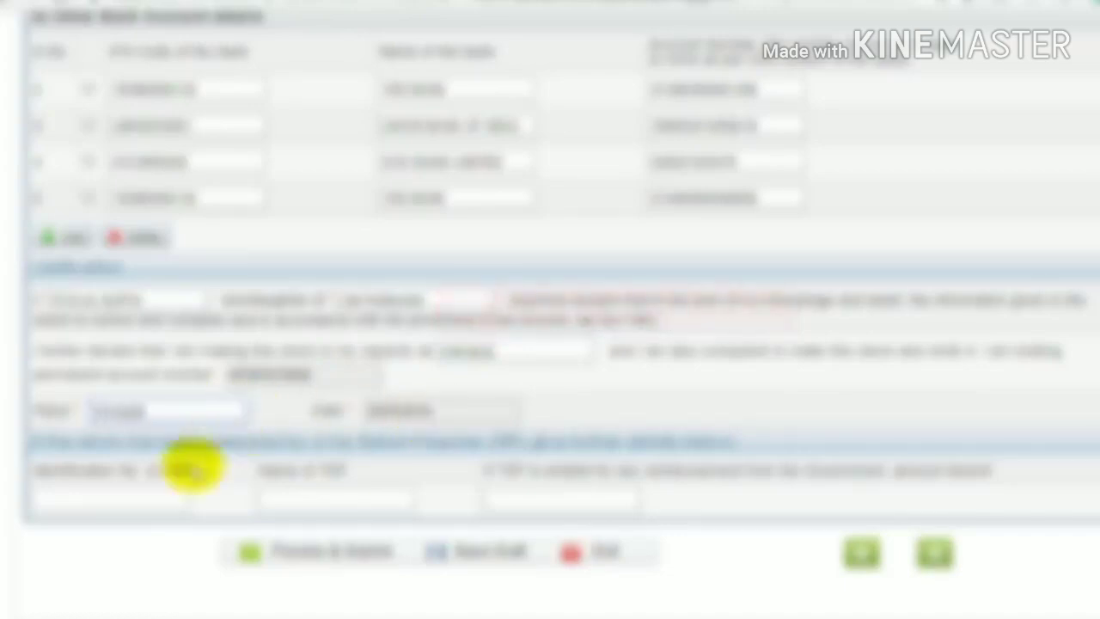
{"action": "left_click", "coordinate": [497, 552]}
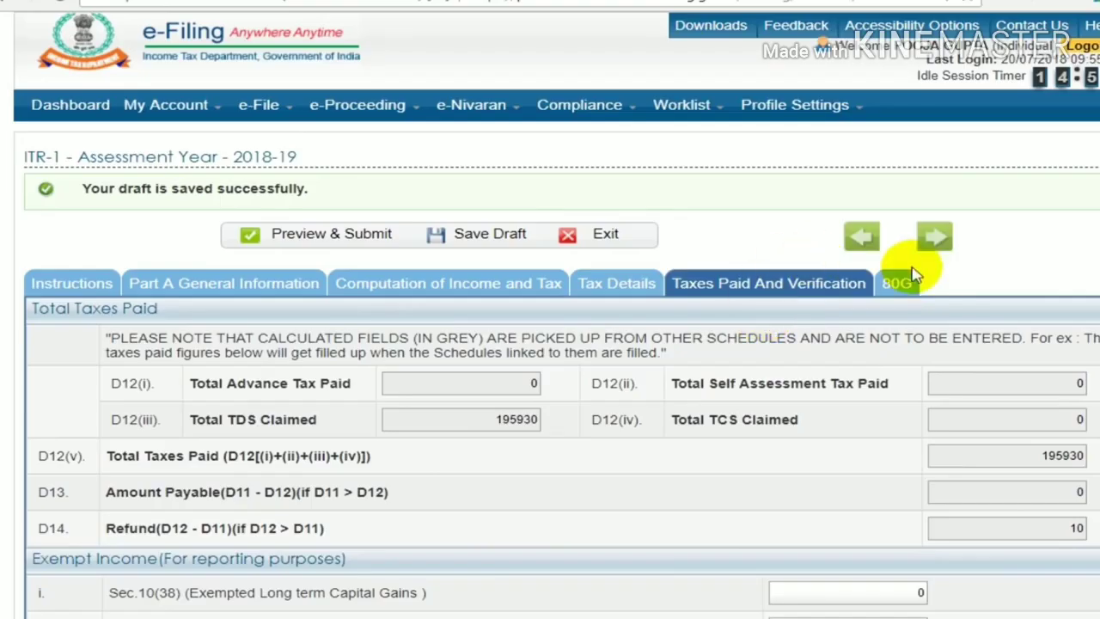
Step: Examine the donation tables in the 80G schedule
{"action": "left_click", "coordinate": [896, 284]}
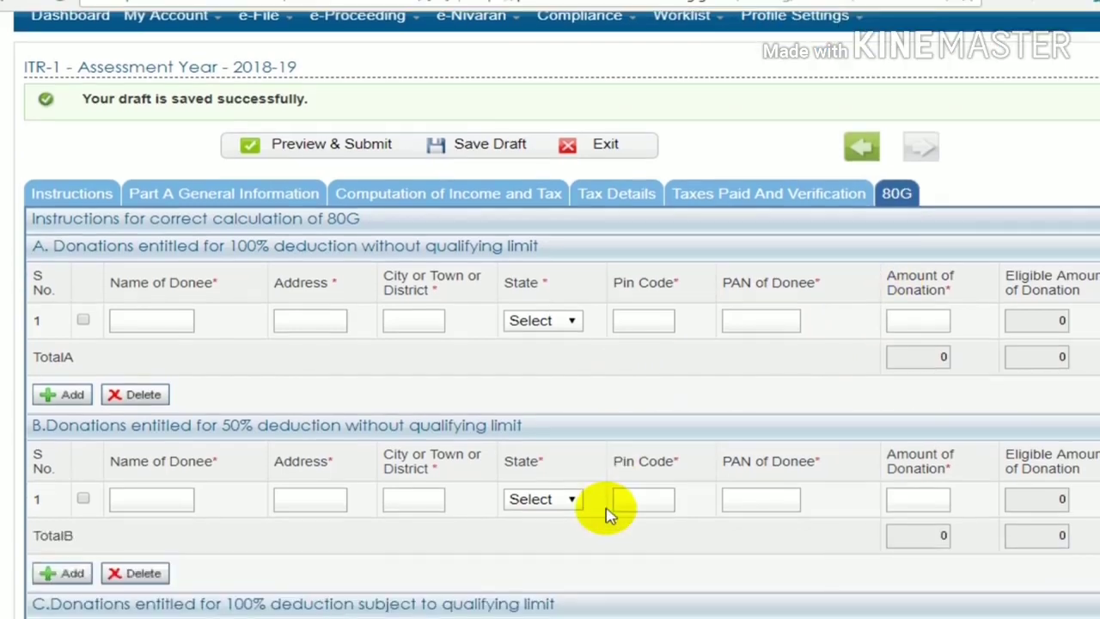
{"action": "scroll", "coordinate": [607, 511], "scroll_direction": "down", "scroll_amount": 2}
{"action": "scroll", "coordinate": [608, 514], "scroll_direction": "down", "scroll_amount": 2}
{"action": "scroll", "coordinate": [606, 513], "scroll_direction": "up", "scroll_amount": 4}
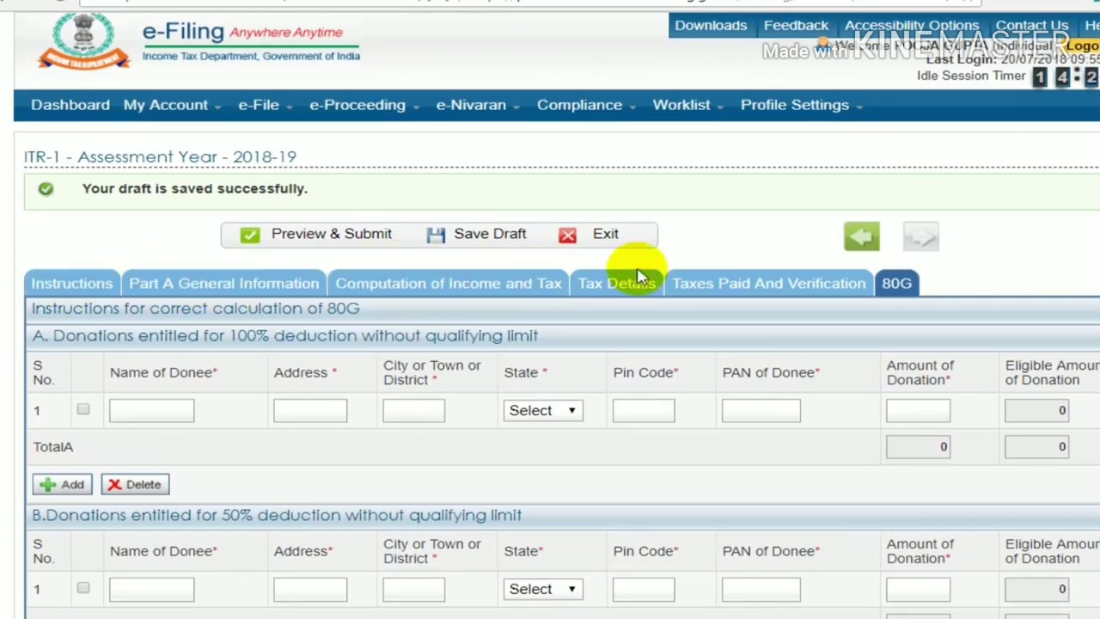
Step: Generate the preview of the completed ITR-1 and submit the return
{"action": "left_click", "coordinate": [348, 241]}
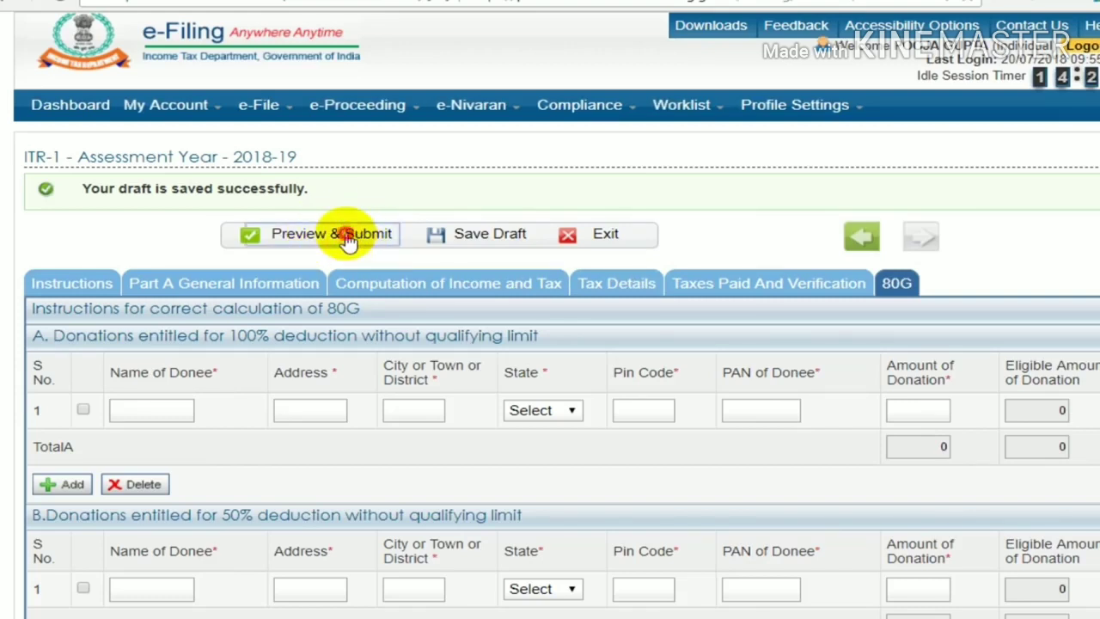
{"action": "left_click", "coordinate": [680, 134]}
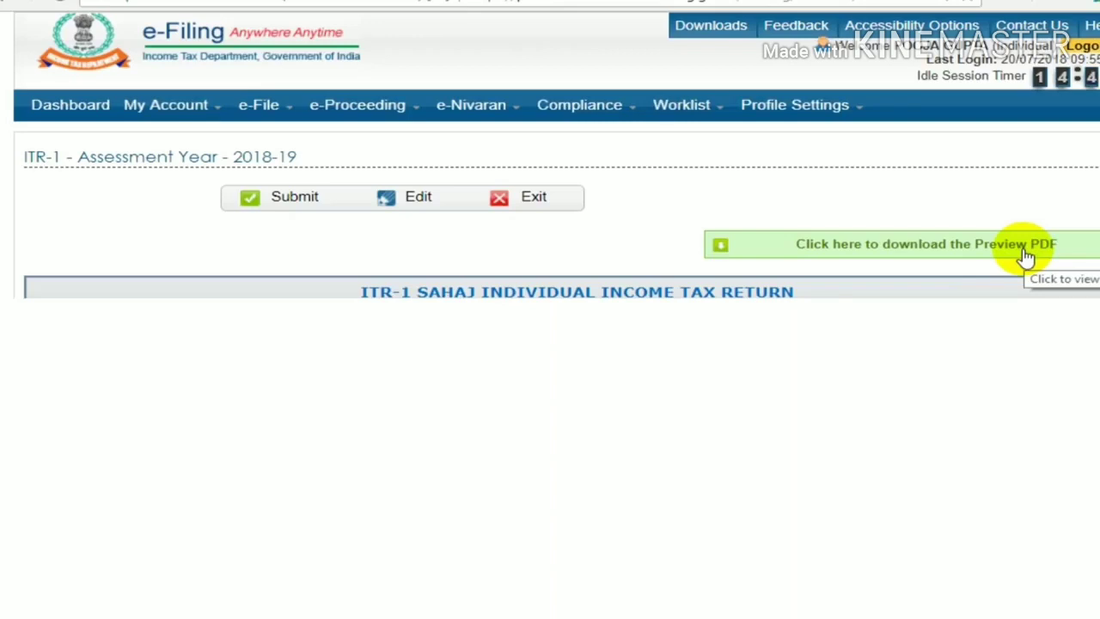
{"action": "left_click", "coordinate": [297, 201]}
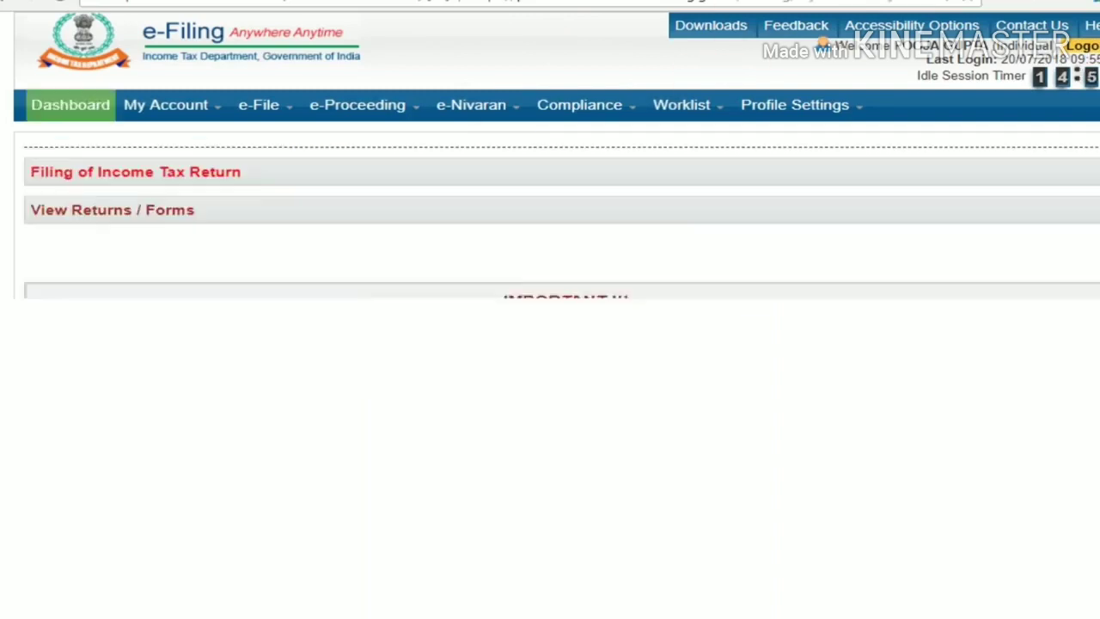